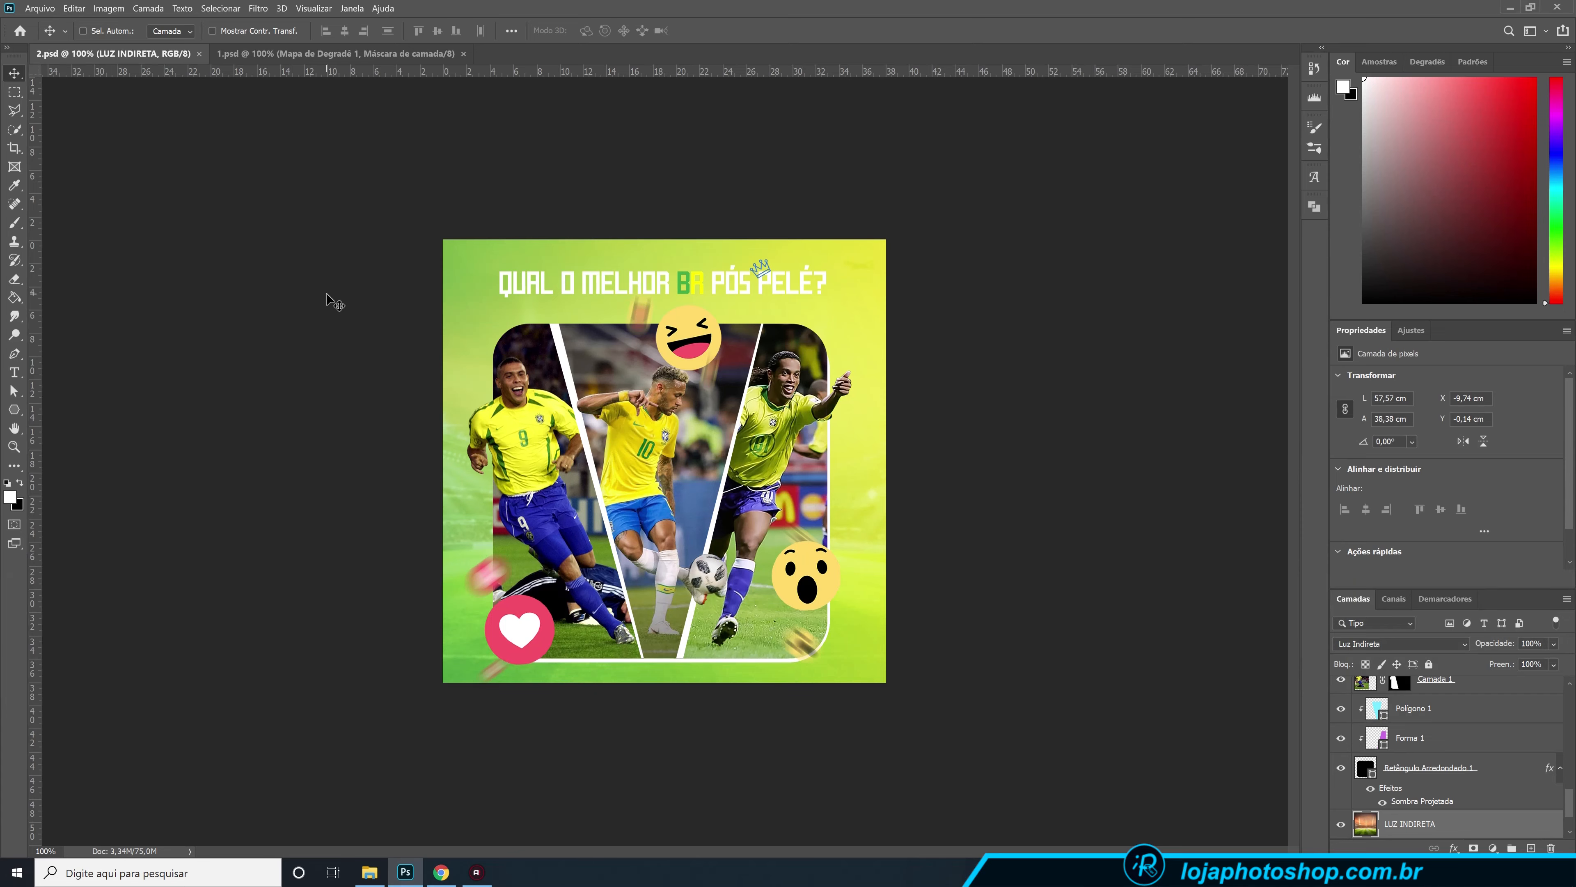
# - Create a new 1080 × 1080 px RGB document at 72 pixels per inch with a white background
pyautogui.hotkey('ctrl', 'n')
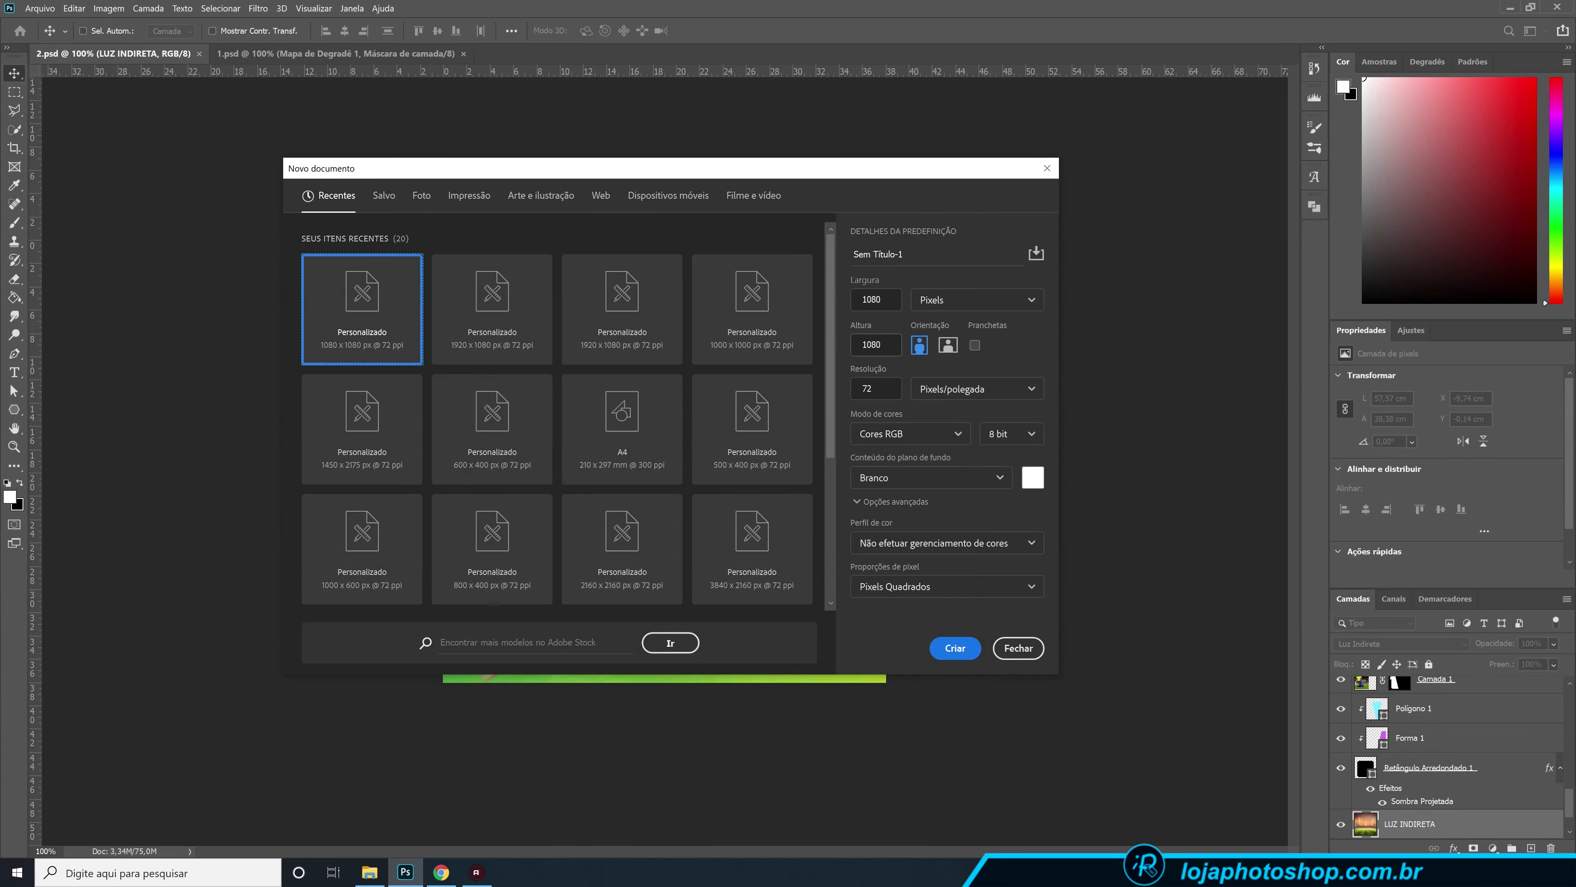
pyautogui.click(875, 388)
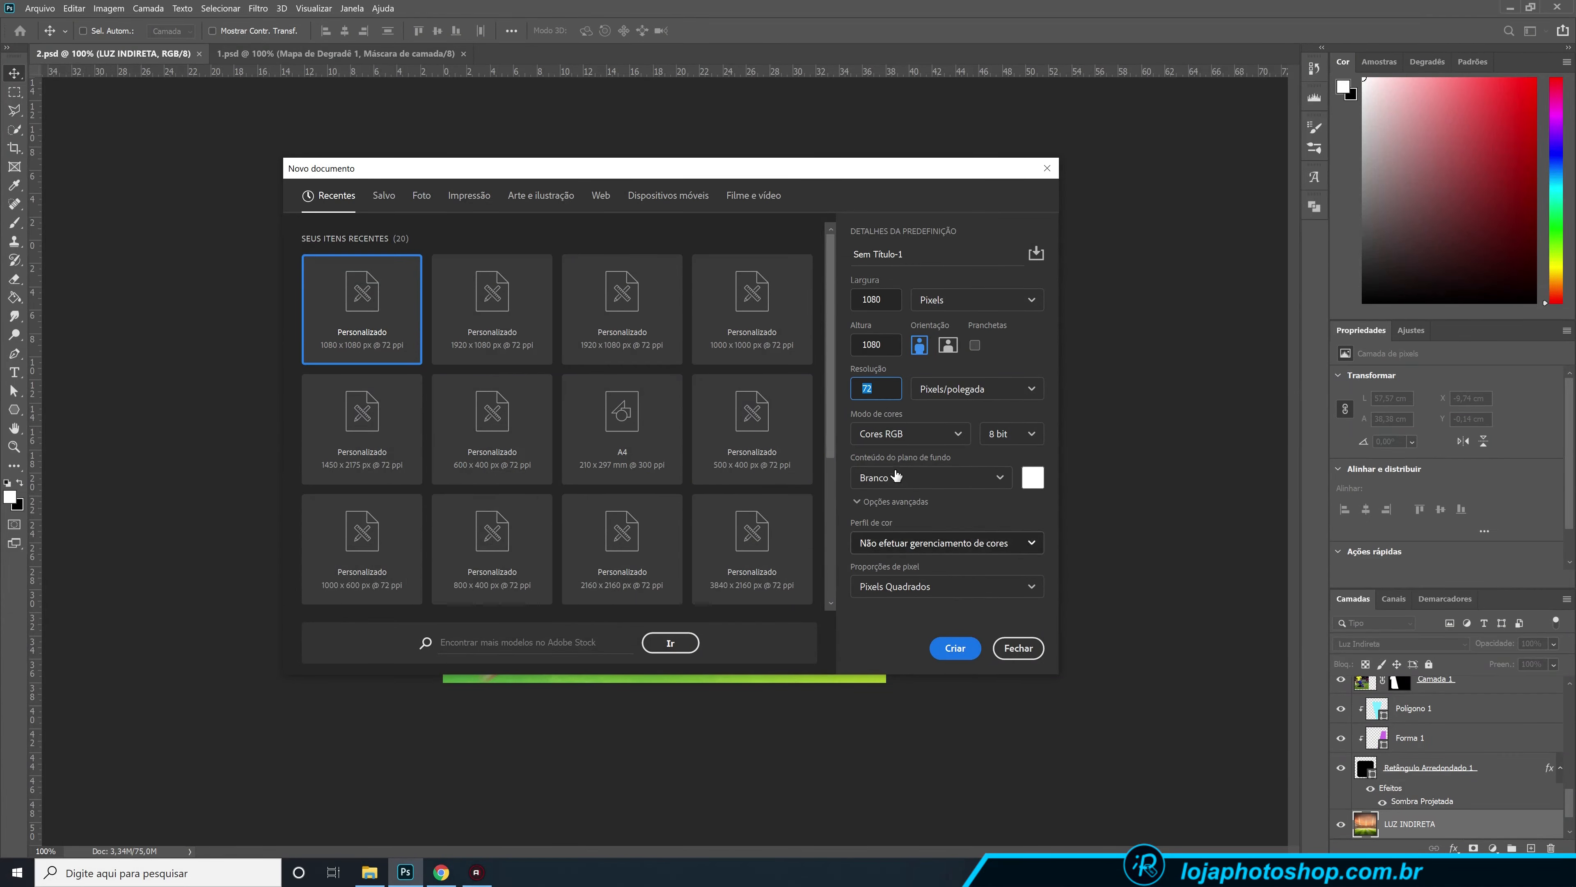
pyautogui.click(956, 647)
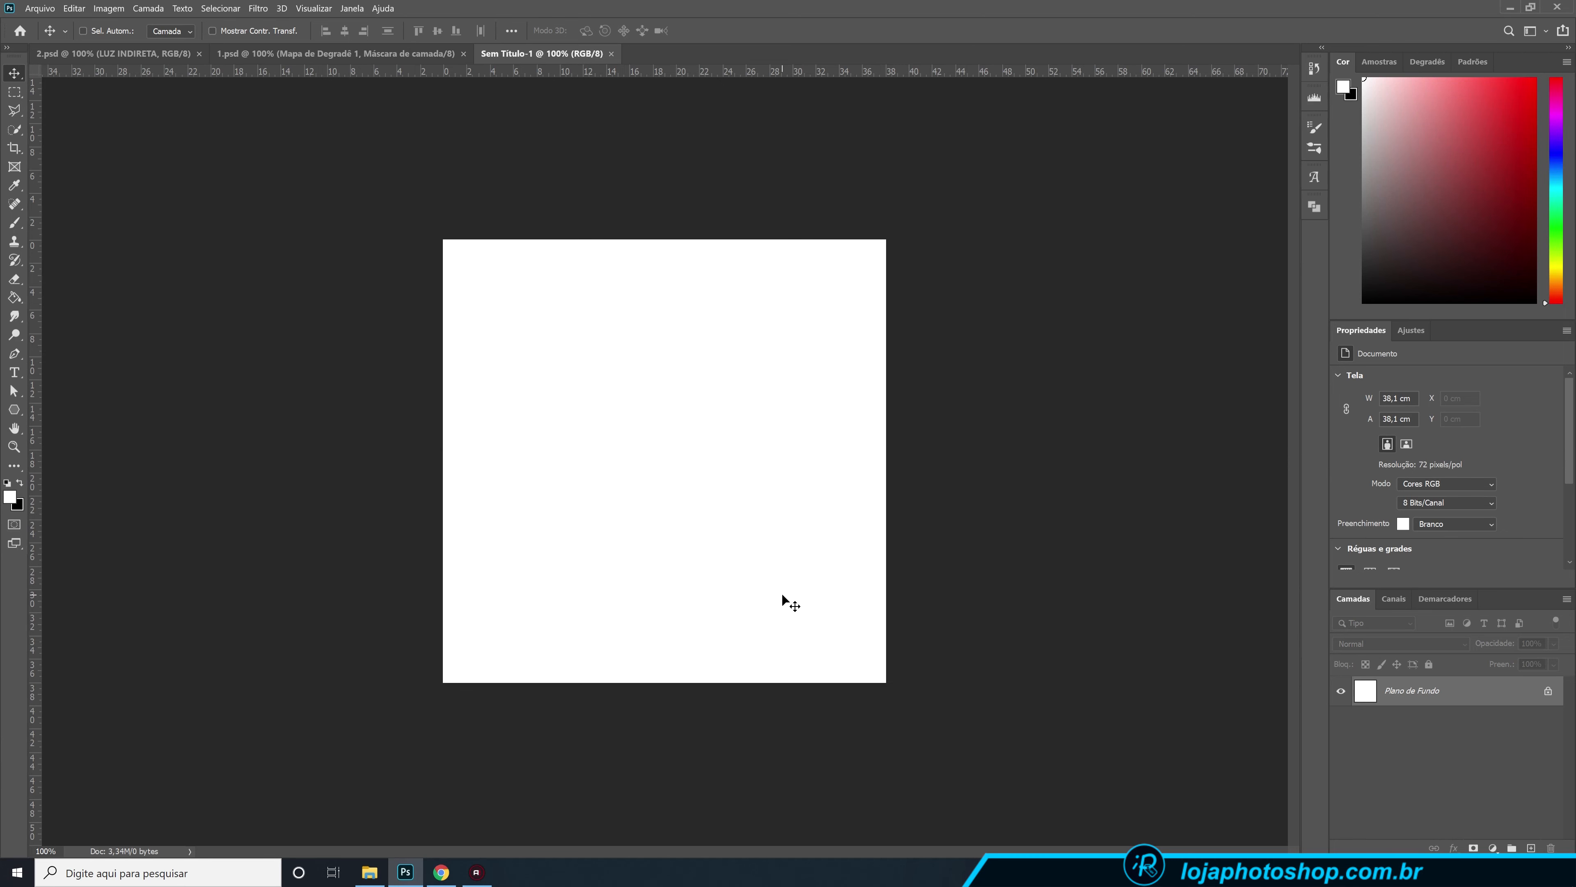
# - Unlock the background layer and give it a yellow-to-green Gradient Overlay, replacing the blue end with the green stop at 100%
pyautogui.click(1549, 692)
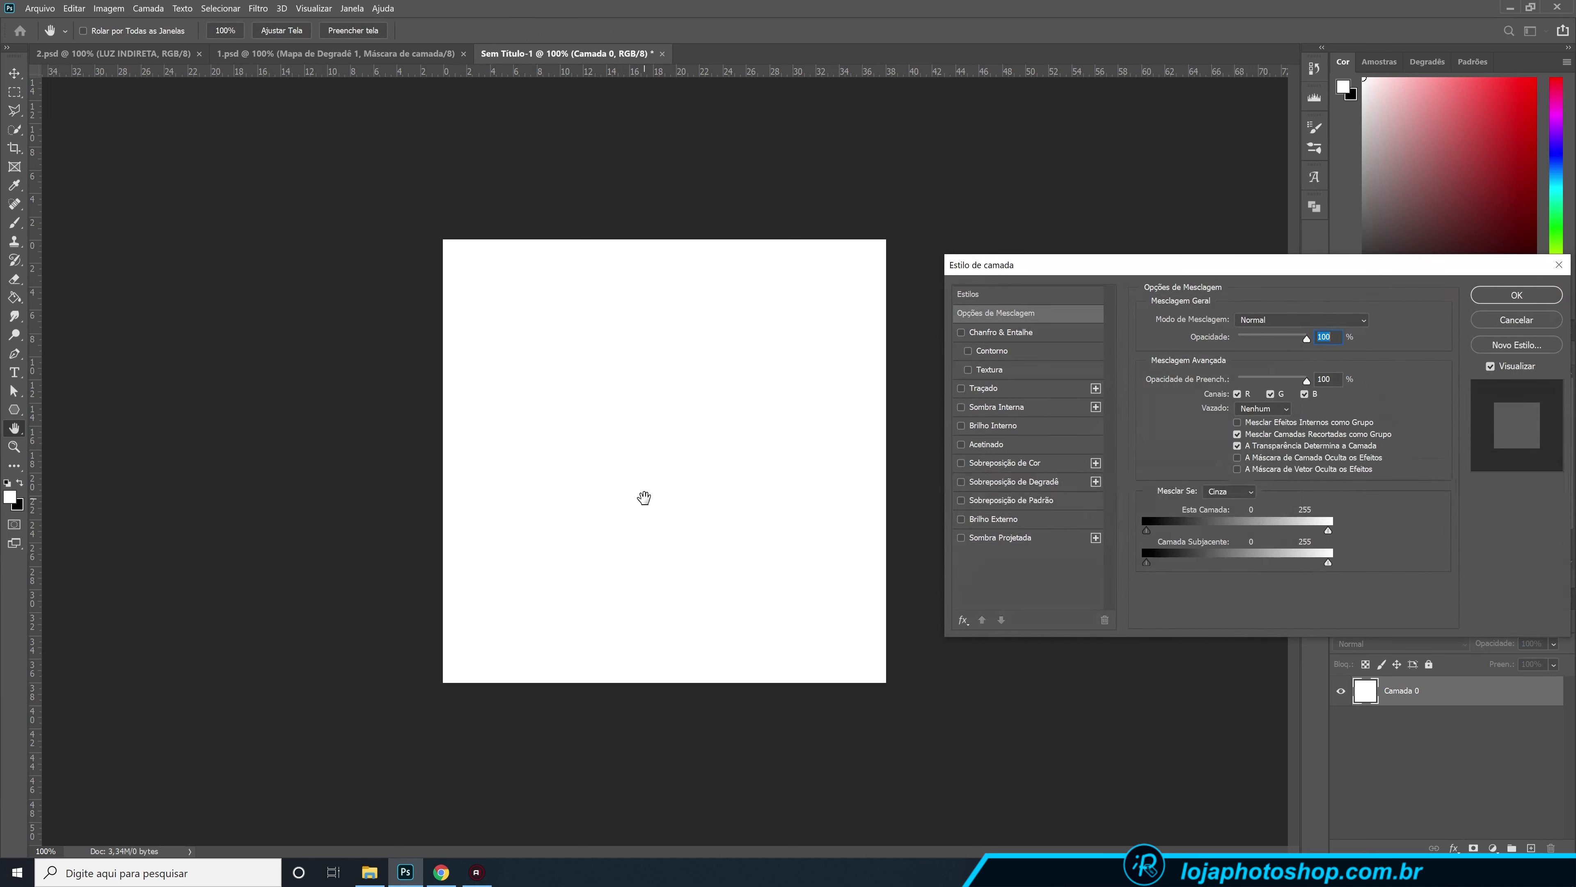
pyautogui.click(1000, 482)
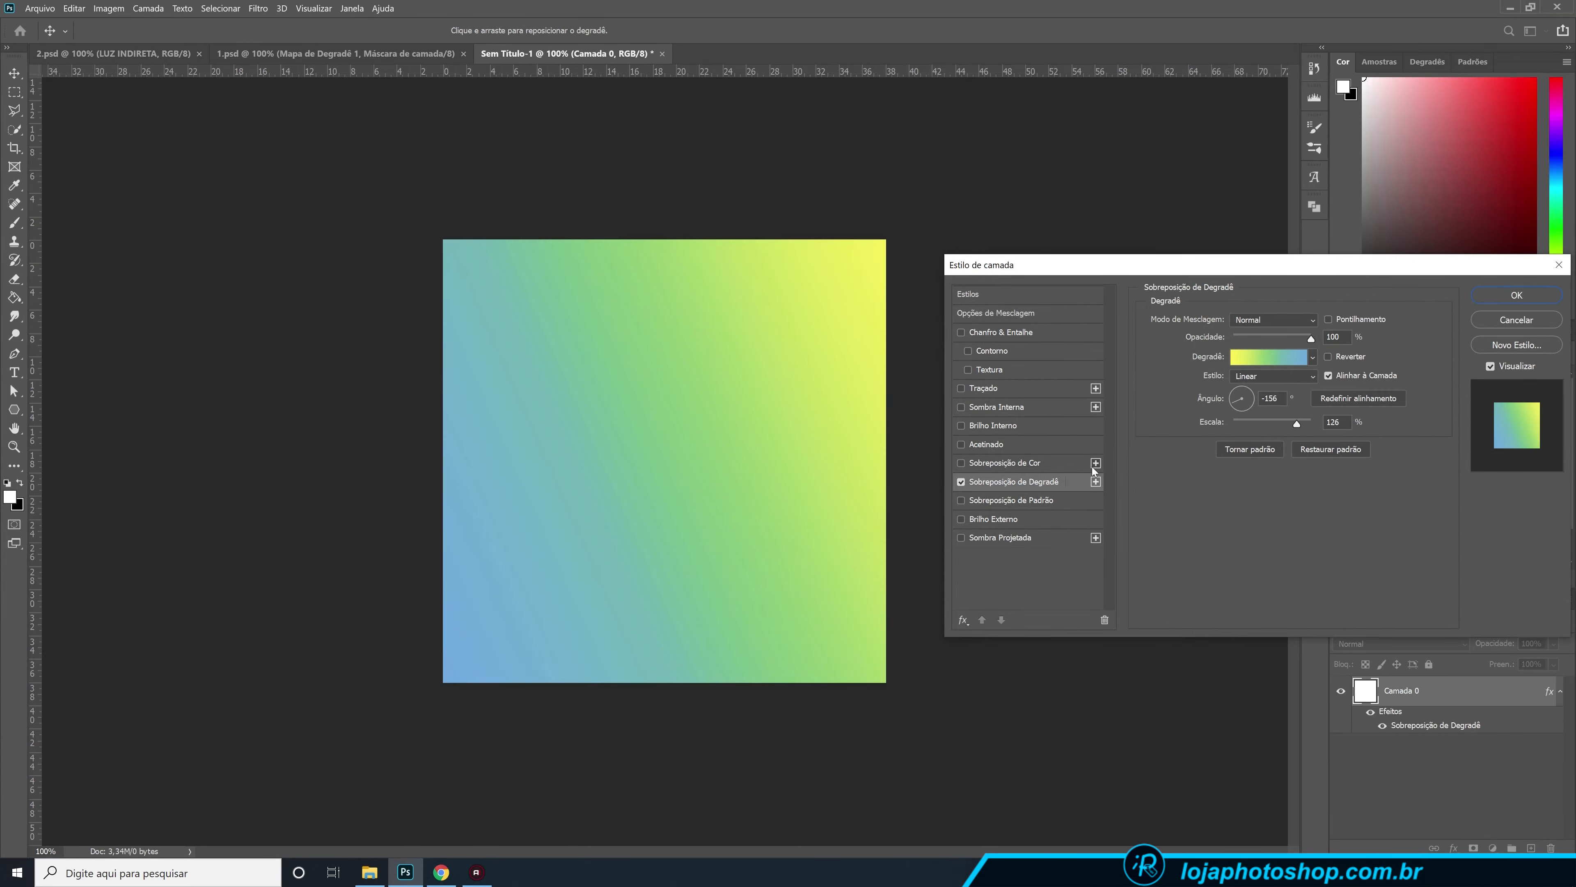
pyautogui.moveTo(1099, 268); pyautogui.dragTo(977, 329)
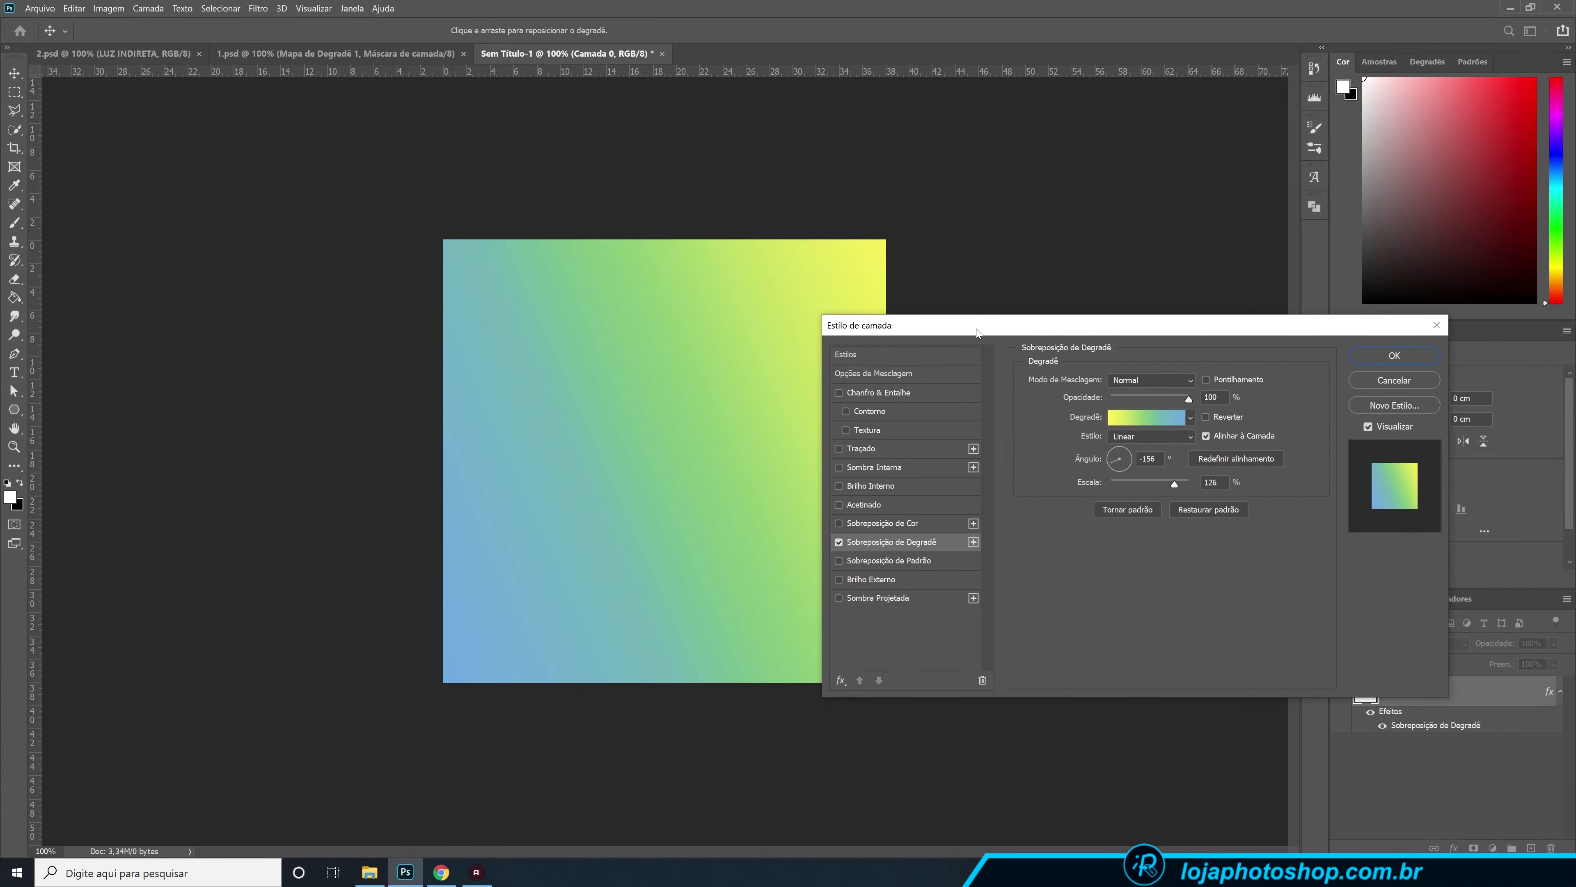
pyautogui.click(1149, 419)
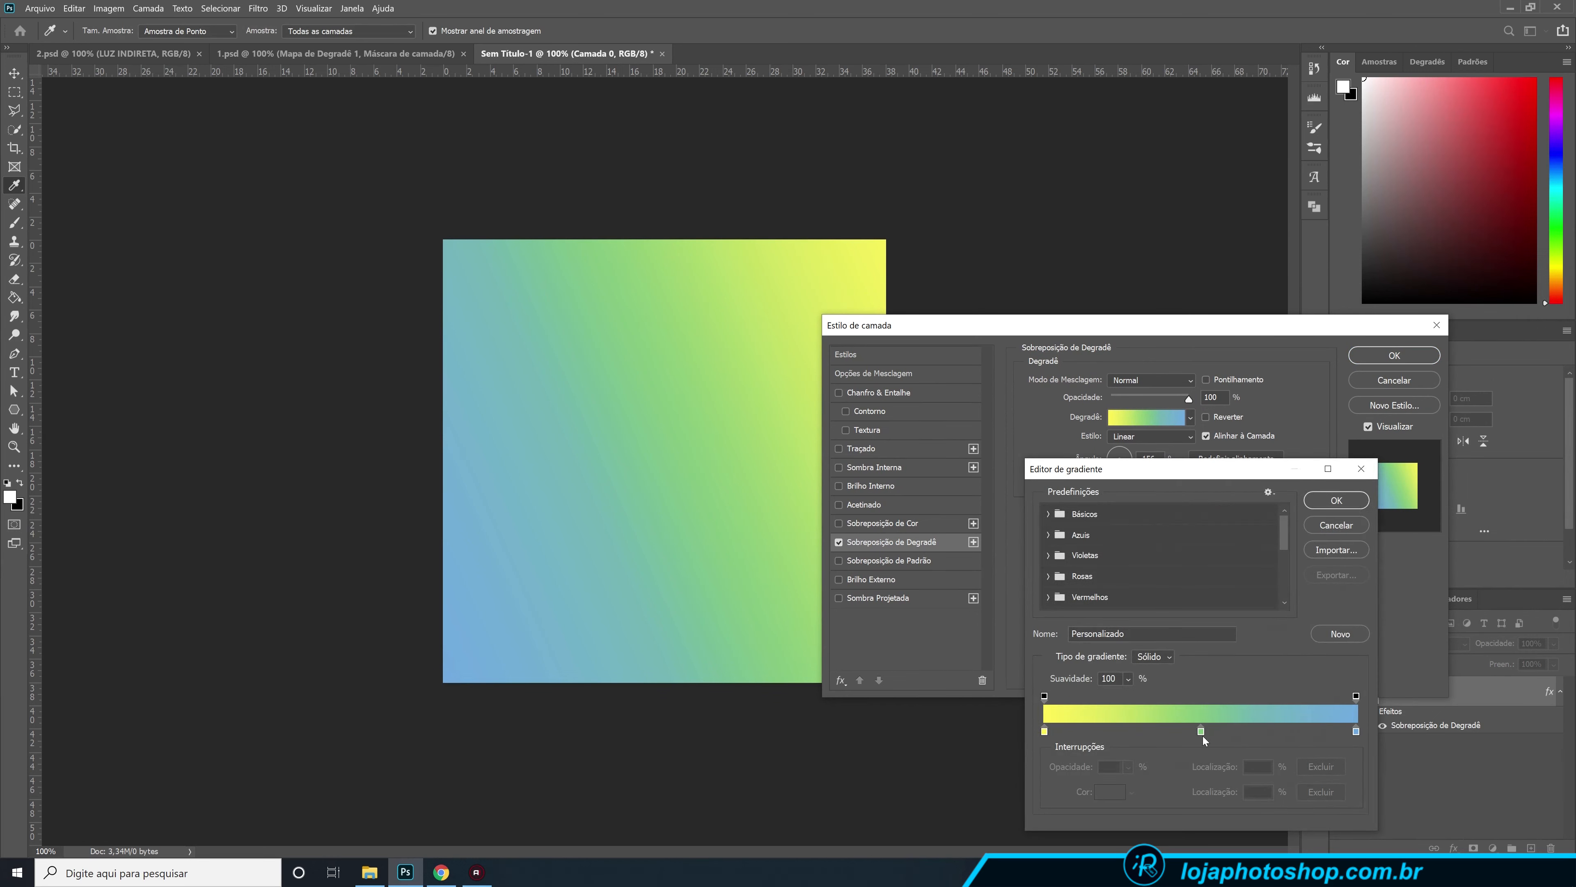
pyautogui.moveTo(1356, 731)
pyautogui.mouseDown()
pyautogui.moveTo(1352, 745)
pyautogui.moveTo(1287, 753)
pyautogui.moveTo(1242, 734)
pyautogui.moveTo(1378, 734)
pyautogui.mouseUp()
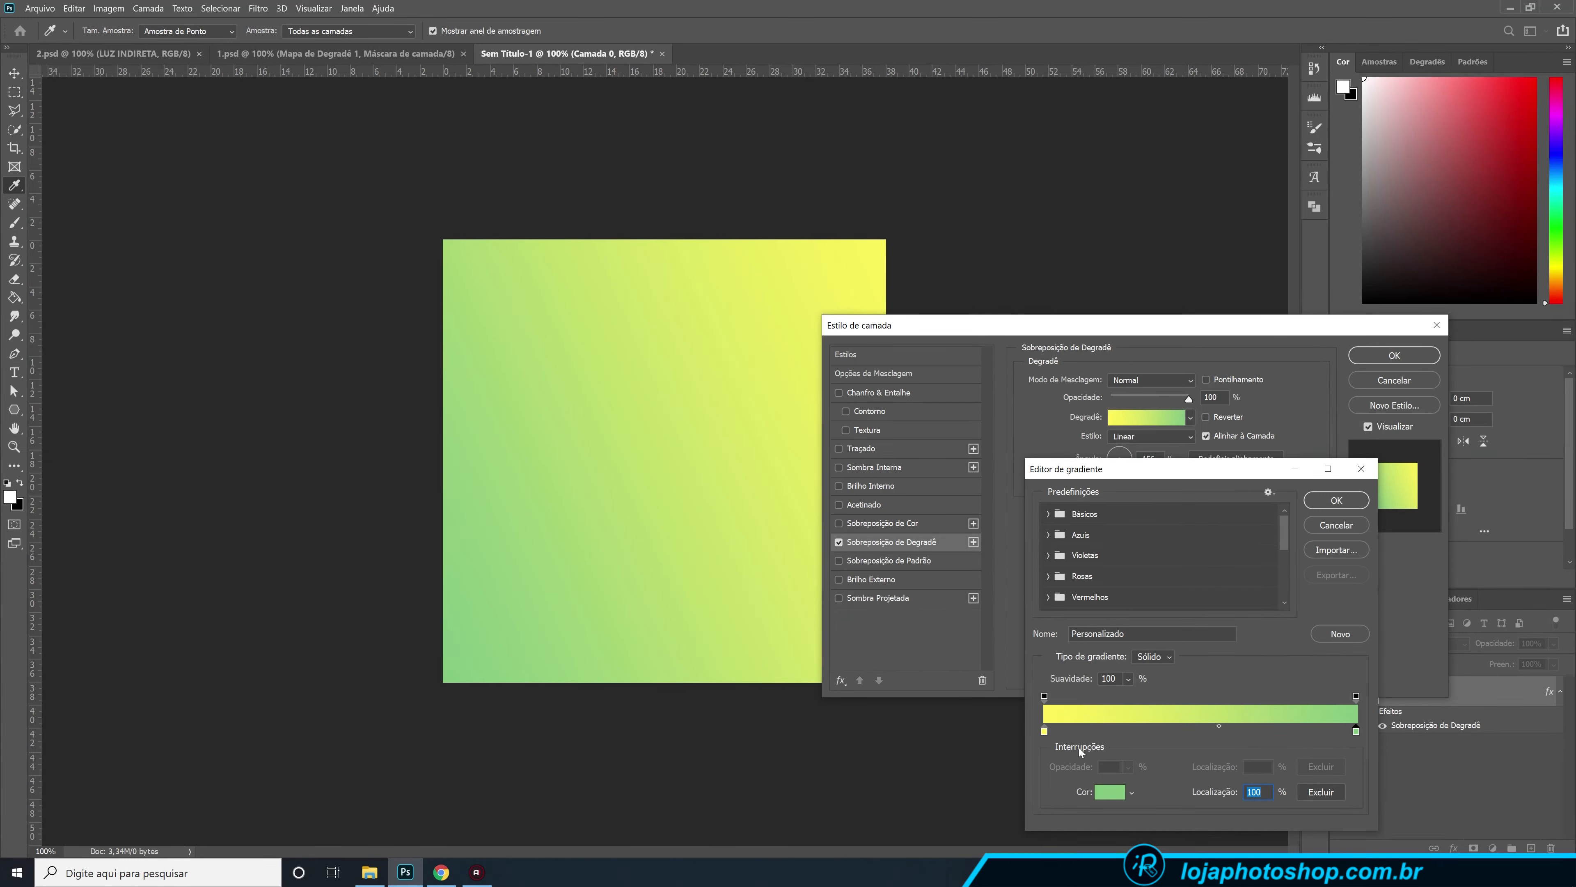
# - Try the saturated yellow ffed00 on the gradient's starting stop, then restore fff356
pyautogui.click(1044, 732)
pyautogui.click(1109, 791)
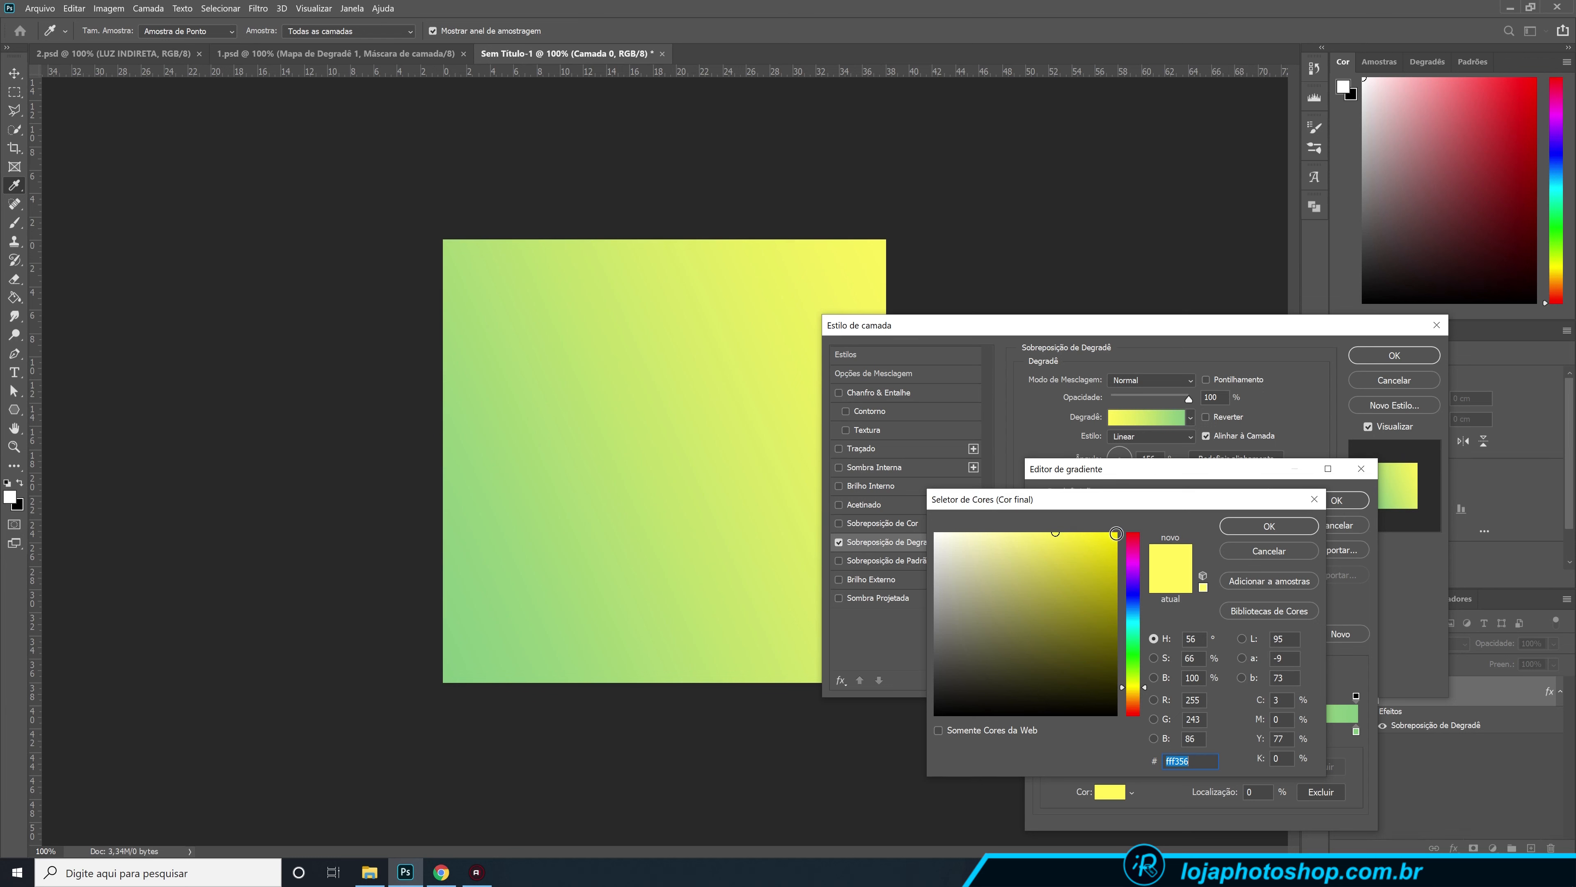
pyautogui.moveTo(1070, 539); pyautogui.dragTo(1138, 528)
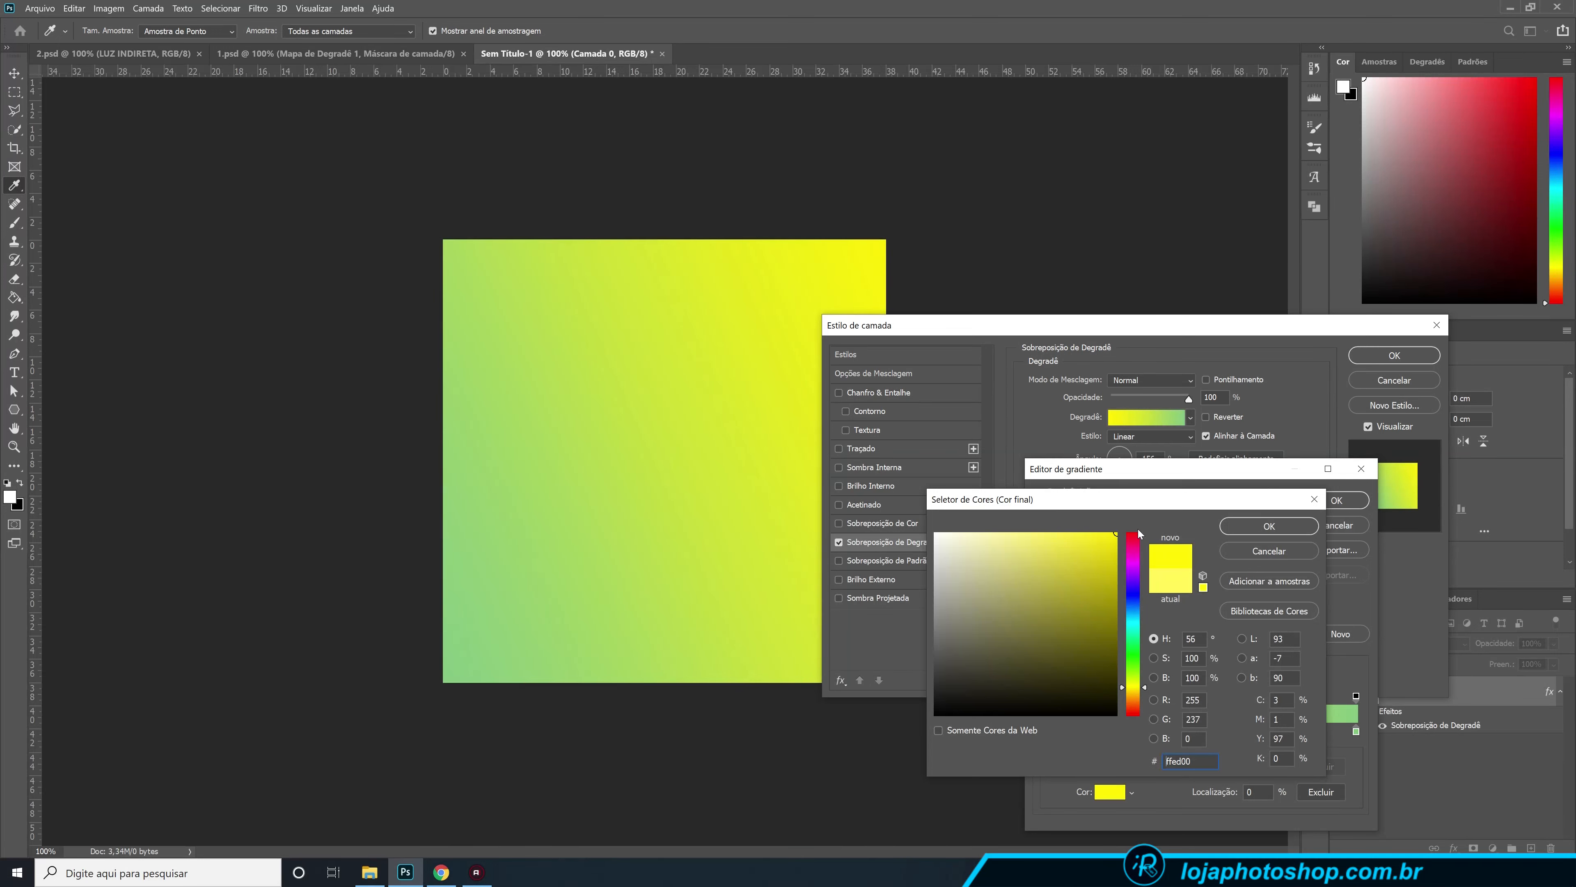
pyautogui.click(1183, 580)
pyautogui.click(1177, 552)
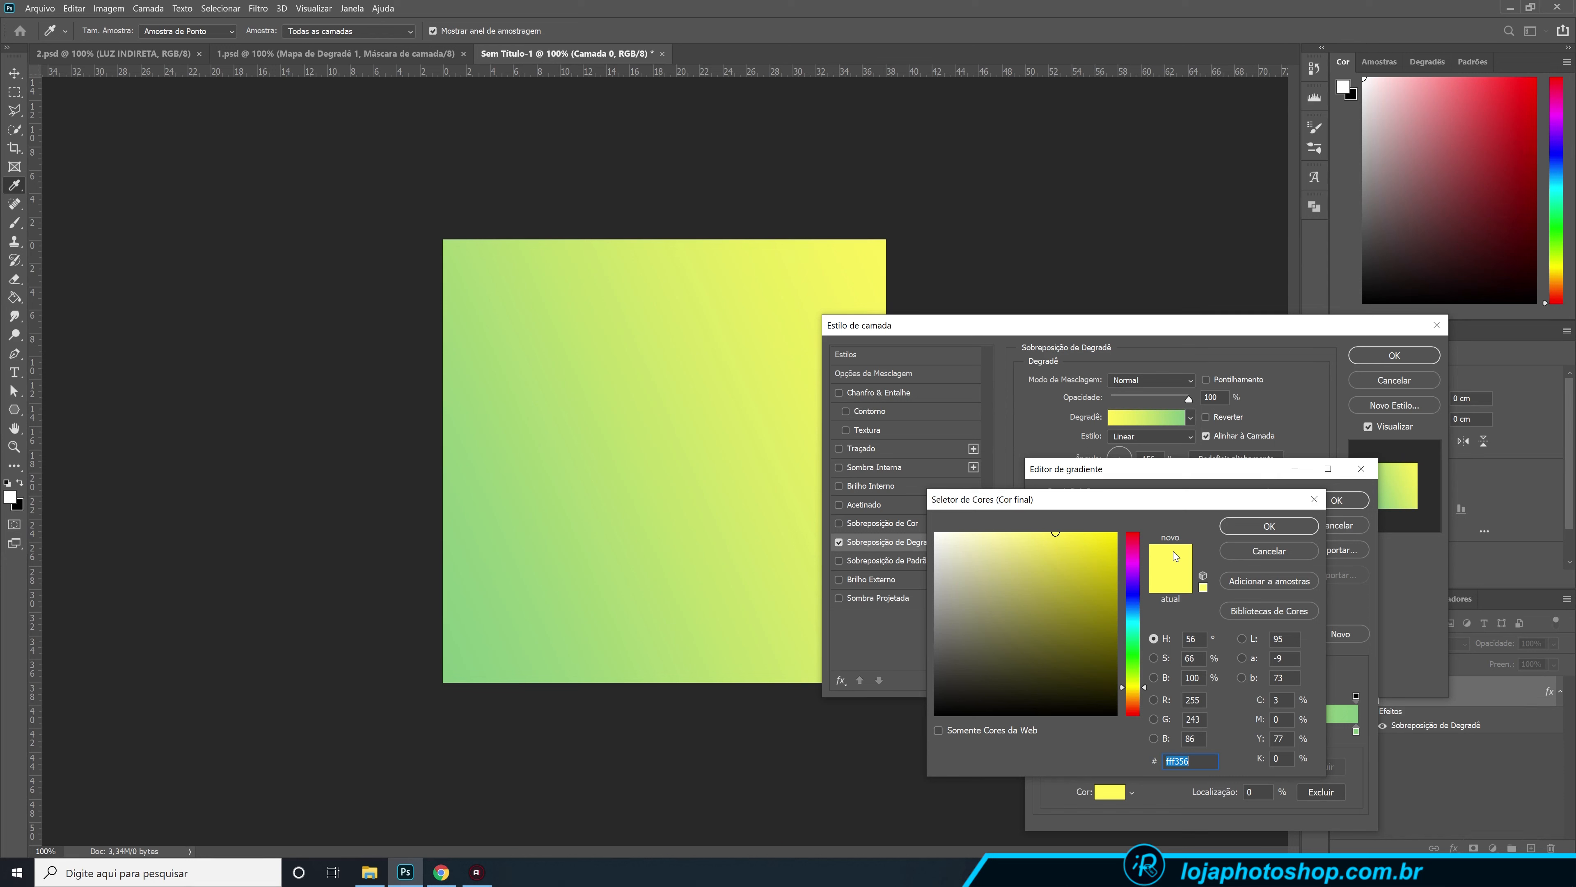
pyautogui.click(1256, 527)
# - Keep green 85c880 on the gradient's end stop, accept the gradient and shift it toward the canvas's upper-right corner
pyautogui.click(1355, 731)
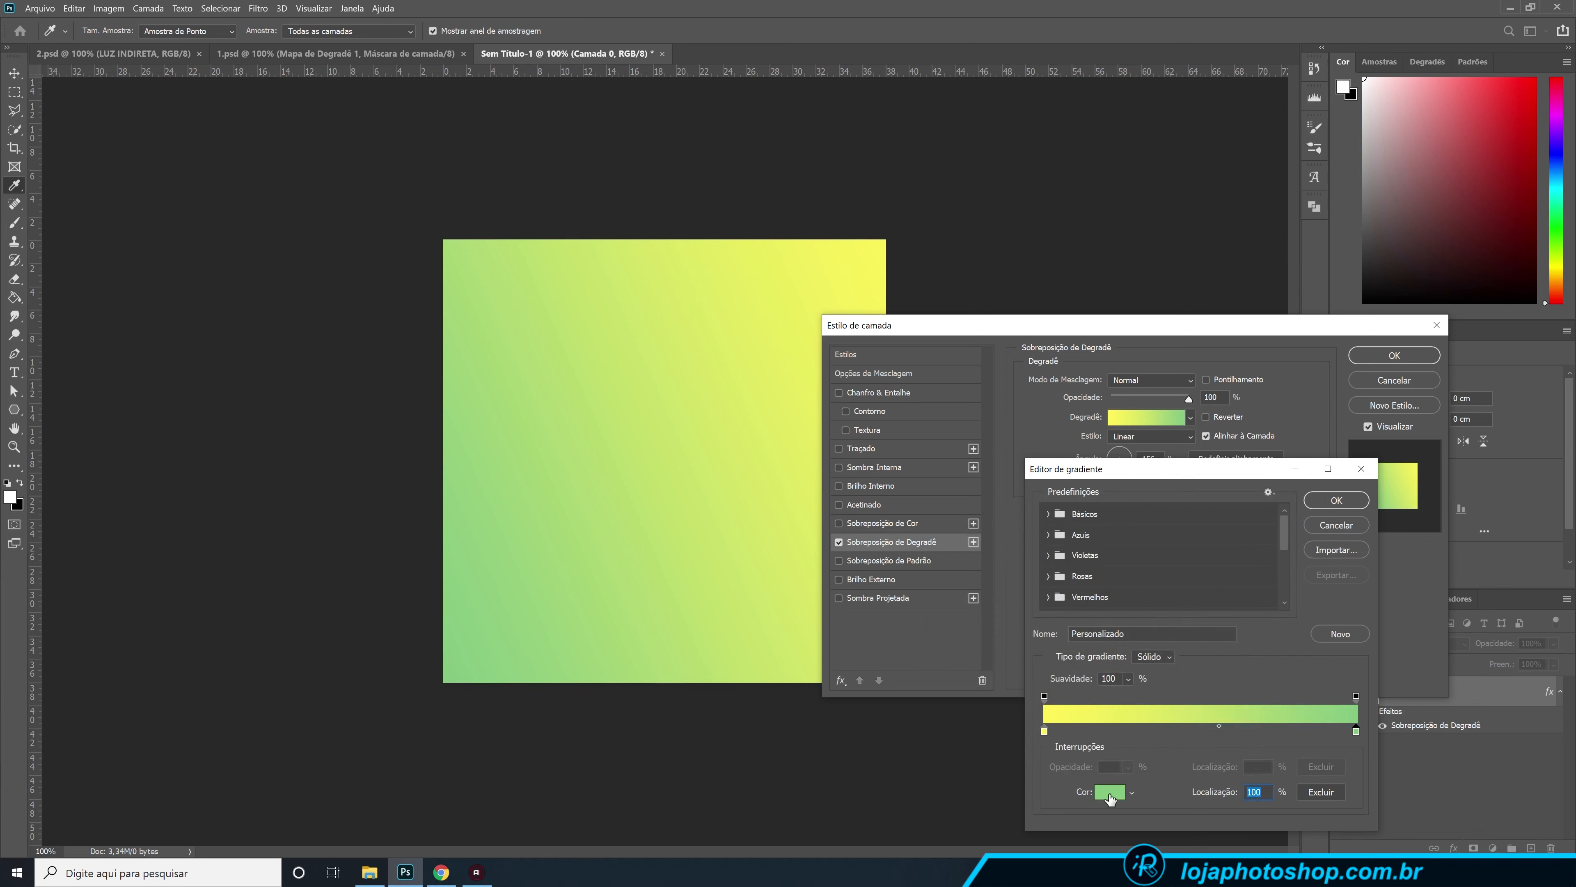
pyautogui.click(1109, 792)
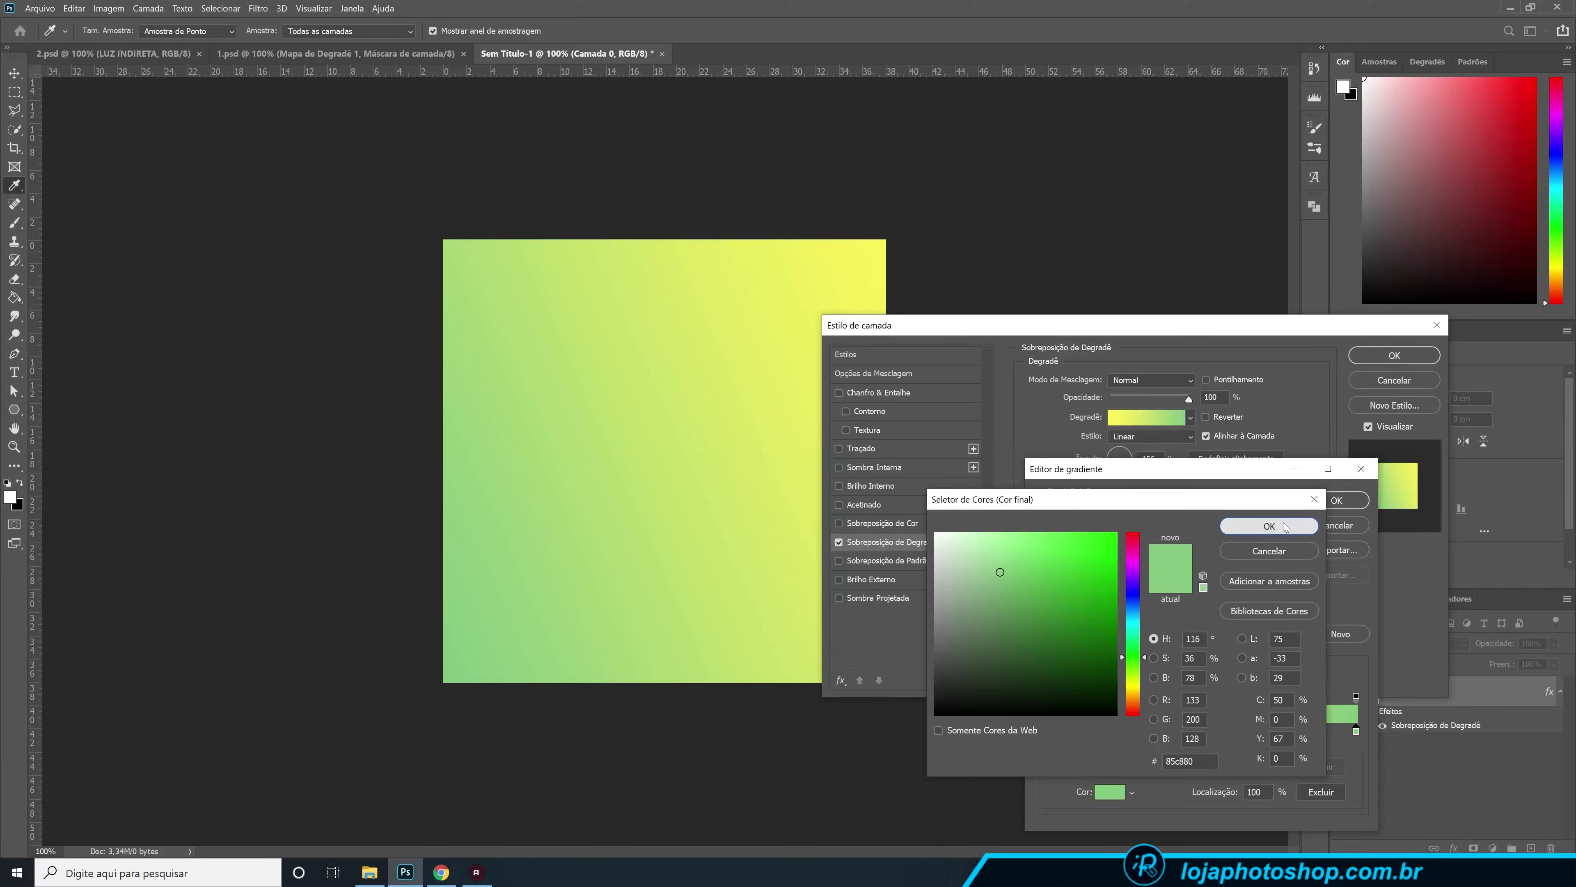
pyautogui.click(1269, 526)
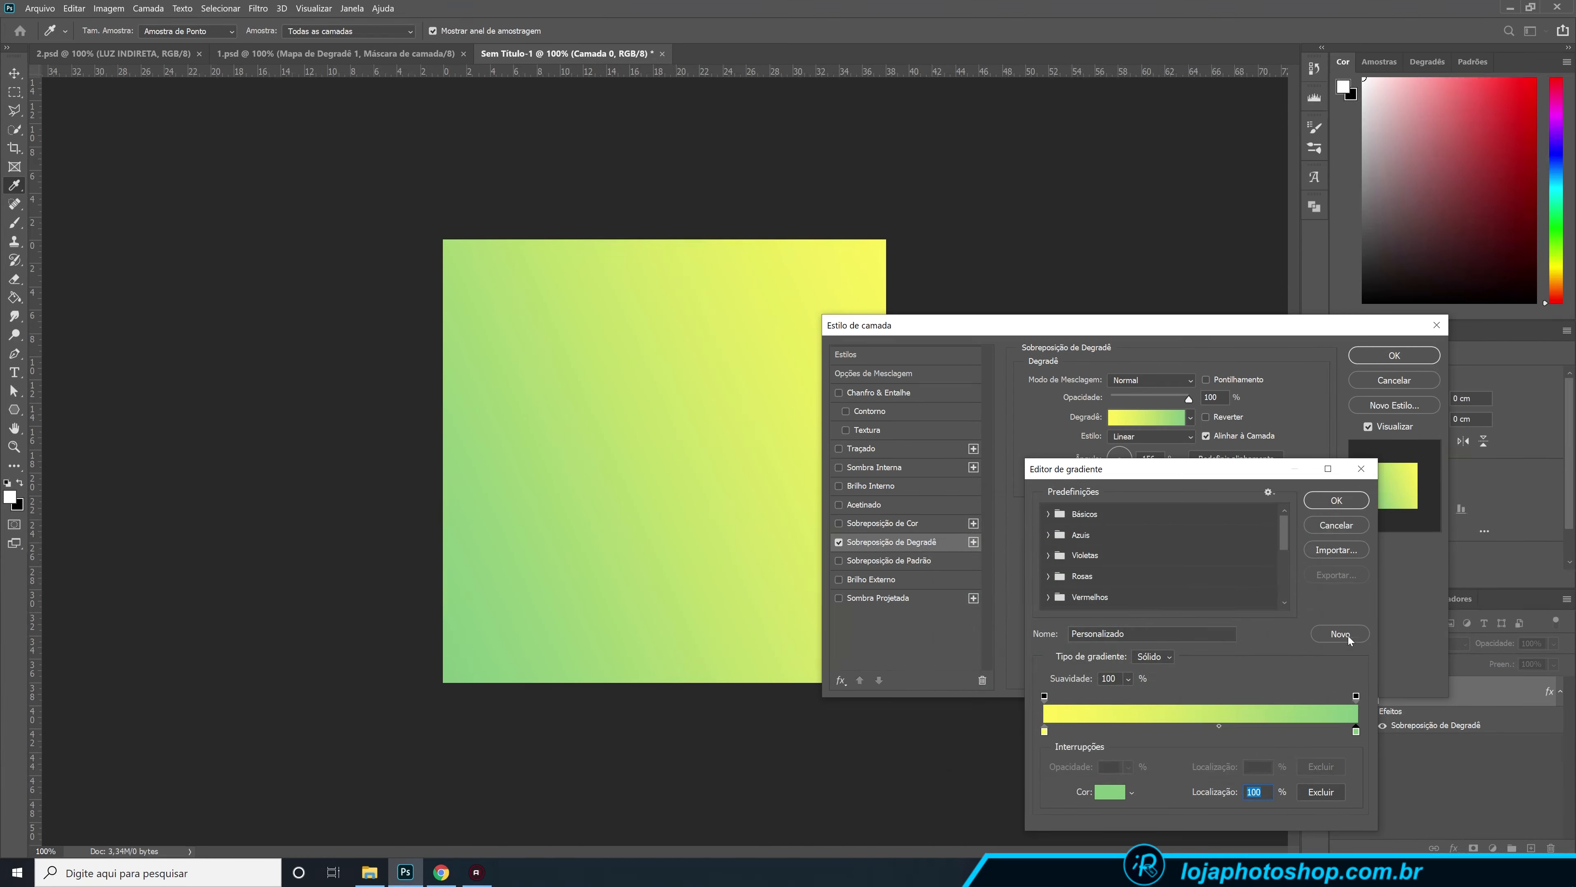
pyautogui.click(1335, 500)
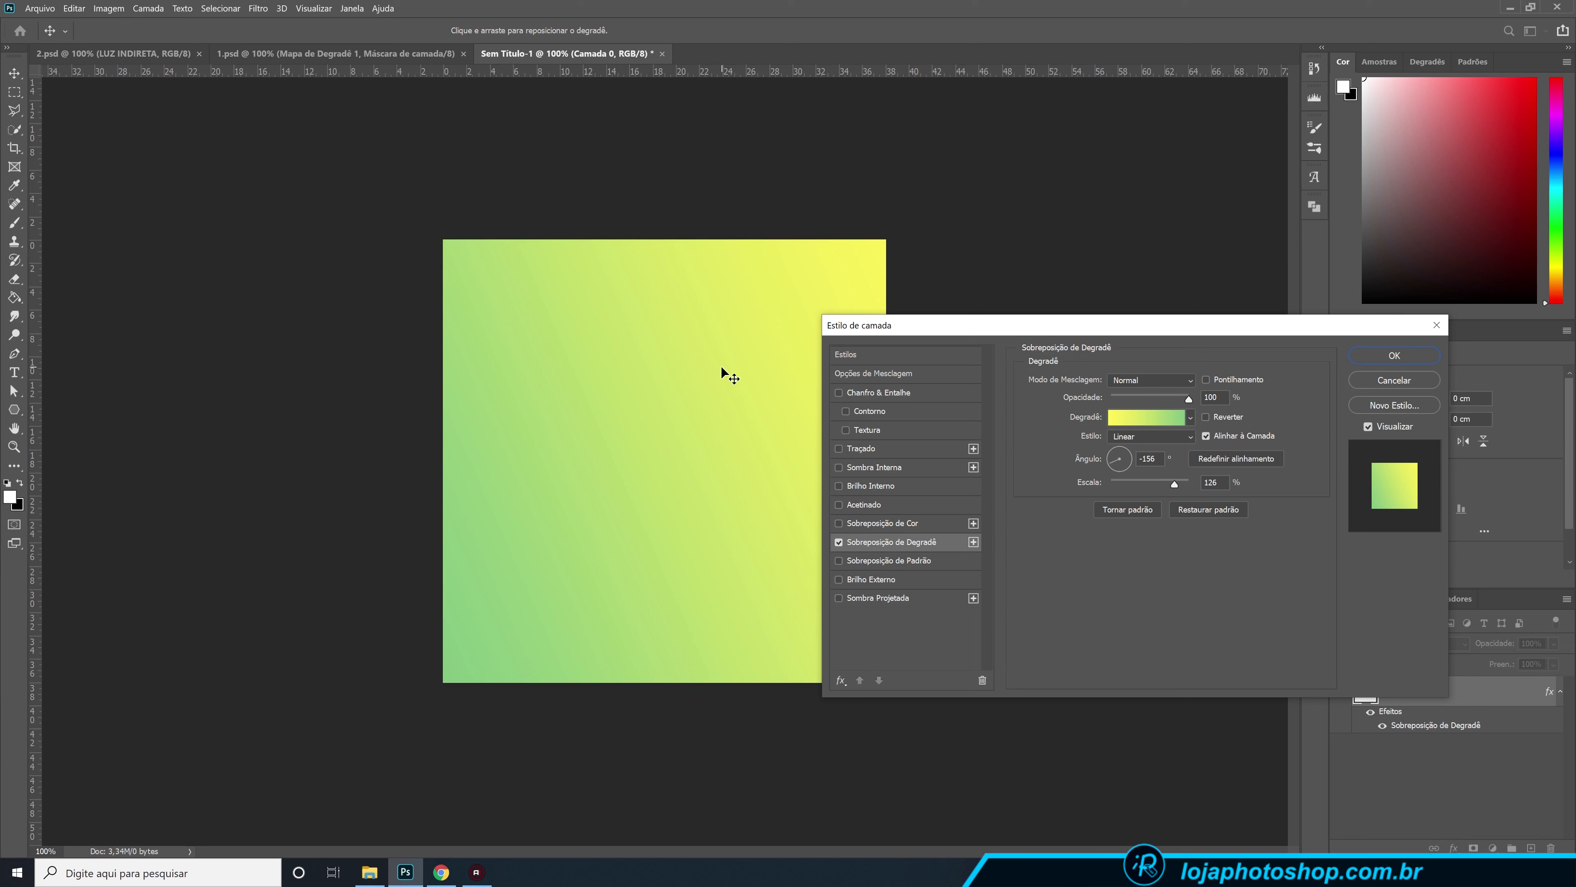
pyautogui.moveTo(665, 427); pyautogui.dragTo(760, 342)
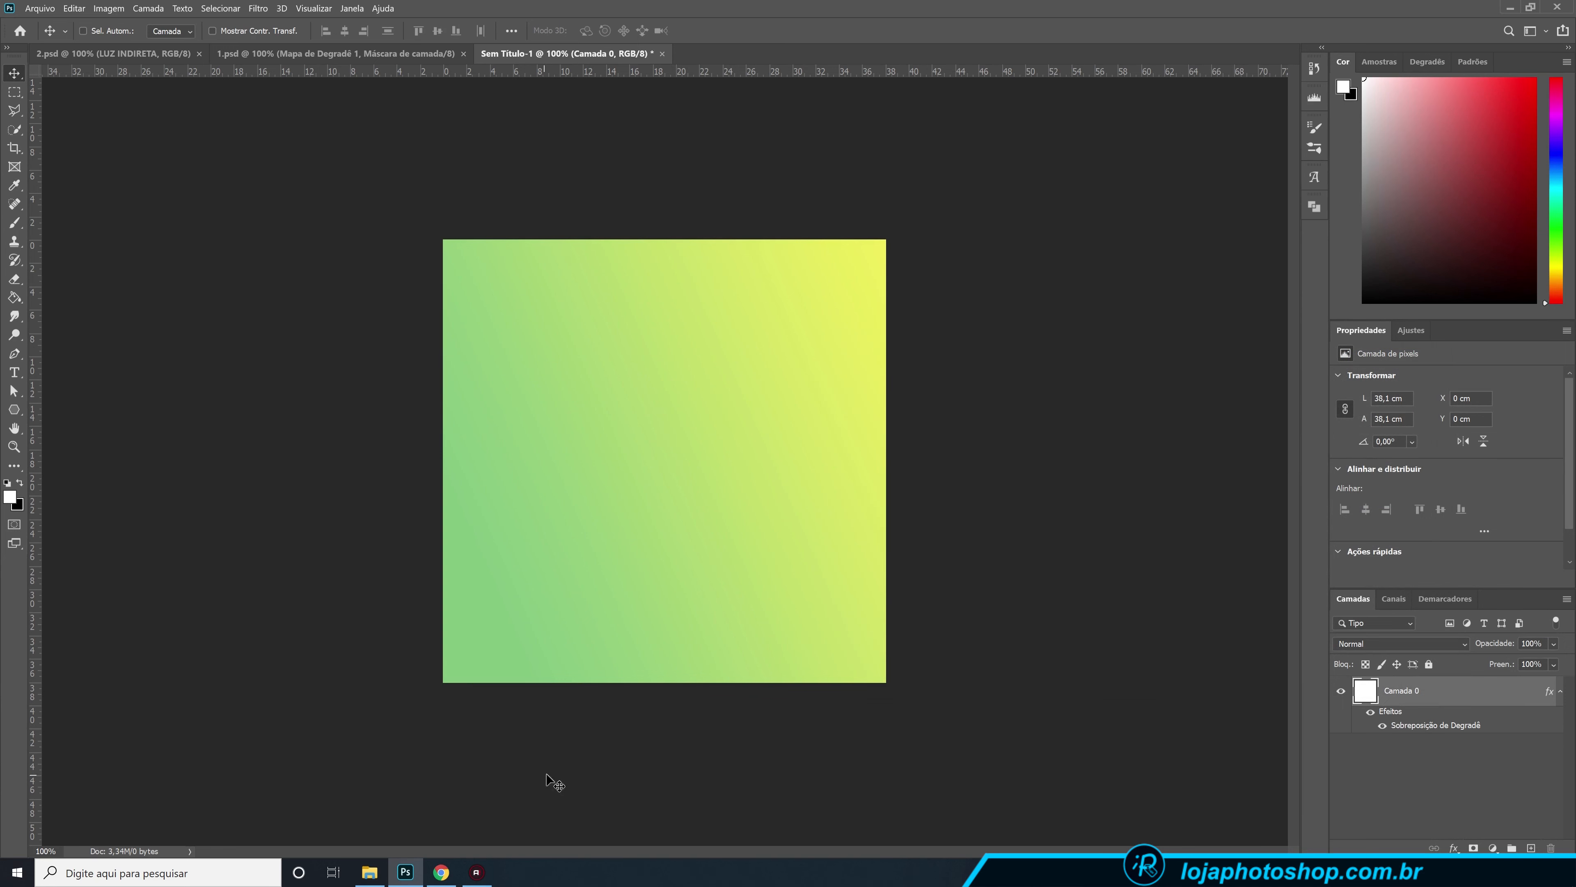
# - Place the stadium image s2 from folder 17 into the document, scaled to about 226% and centred to cover the canvas height
pyautogui.click(375, 871)
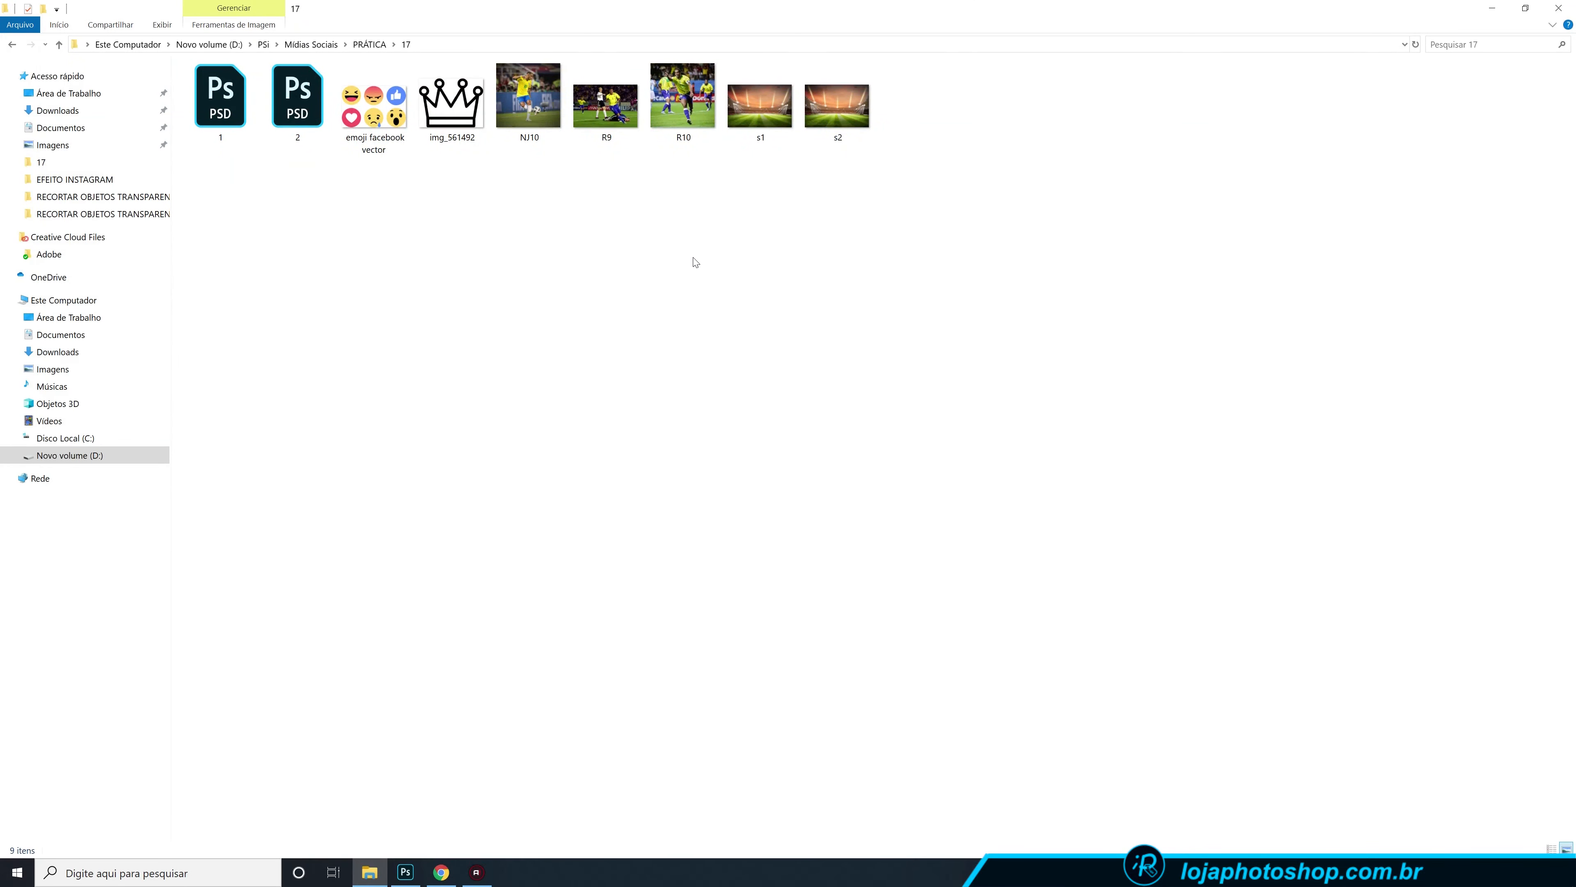
pyautogui.moveTo(767, 184); pyautogui.dragTo(857, 126)
pyautogui.click(745, 231)
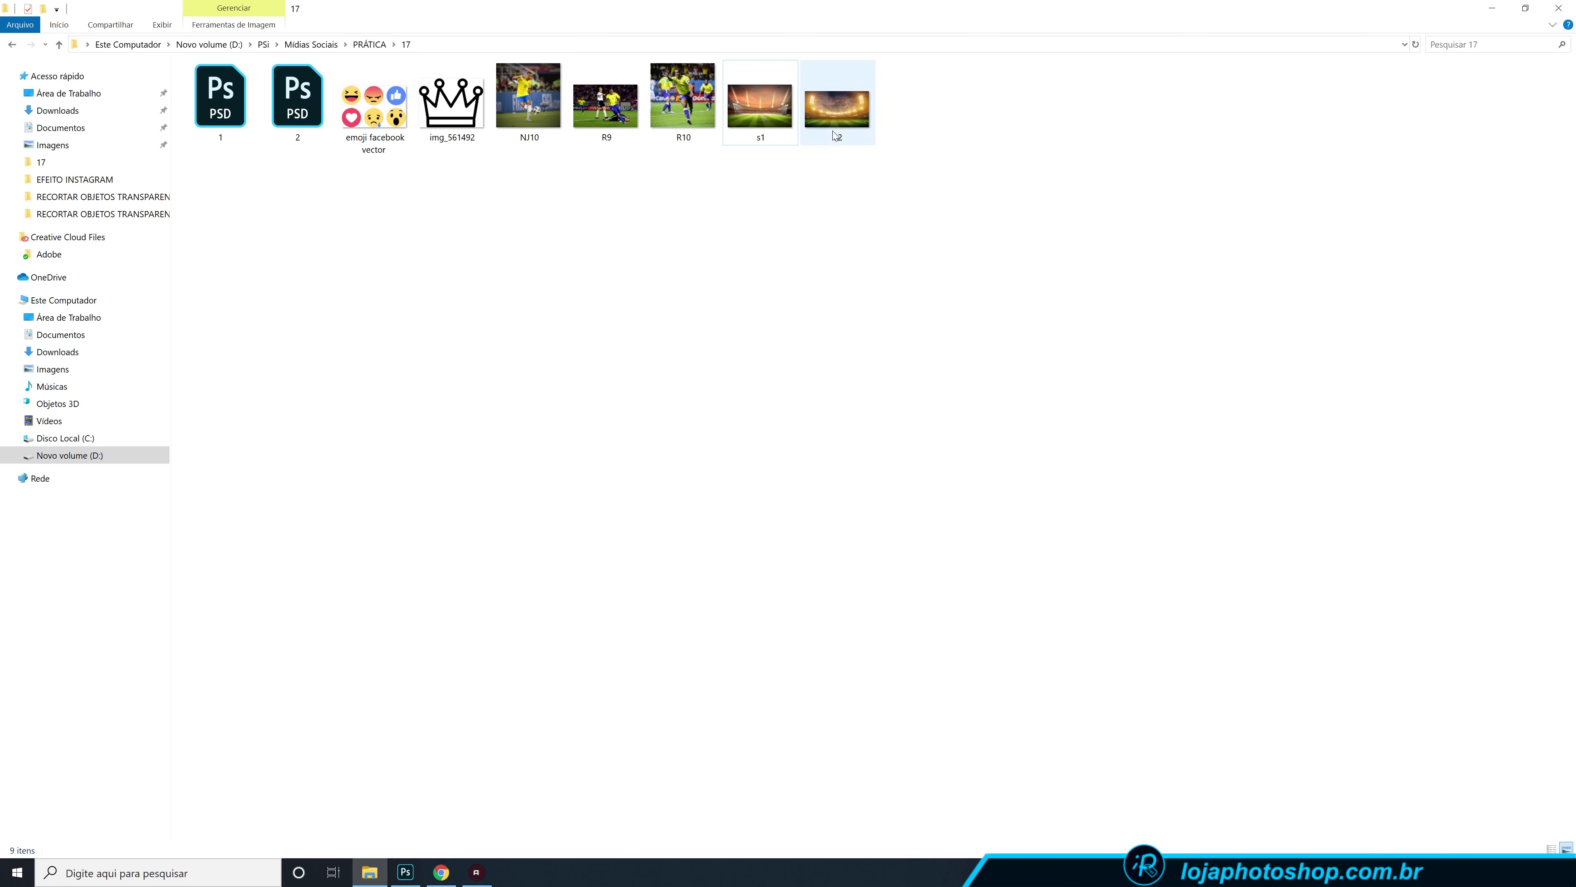
pyautogui.moveTo(833, 142); pyautogui.dragTo(705, 512)
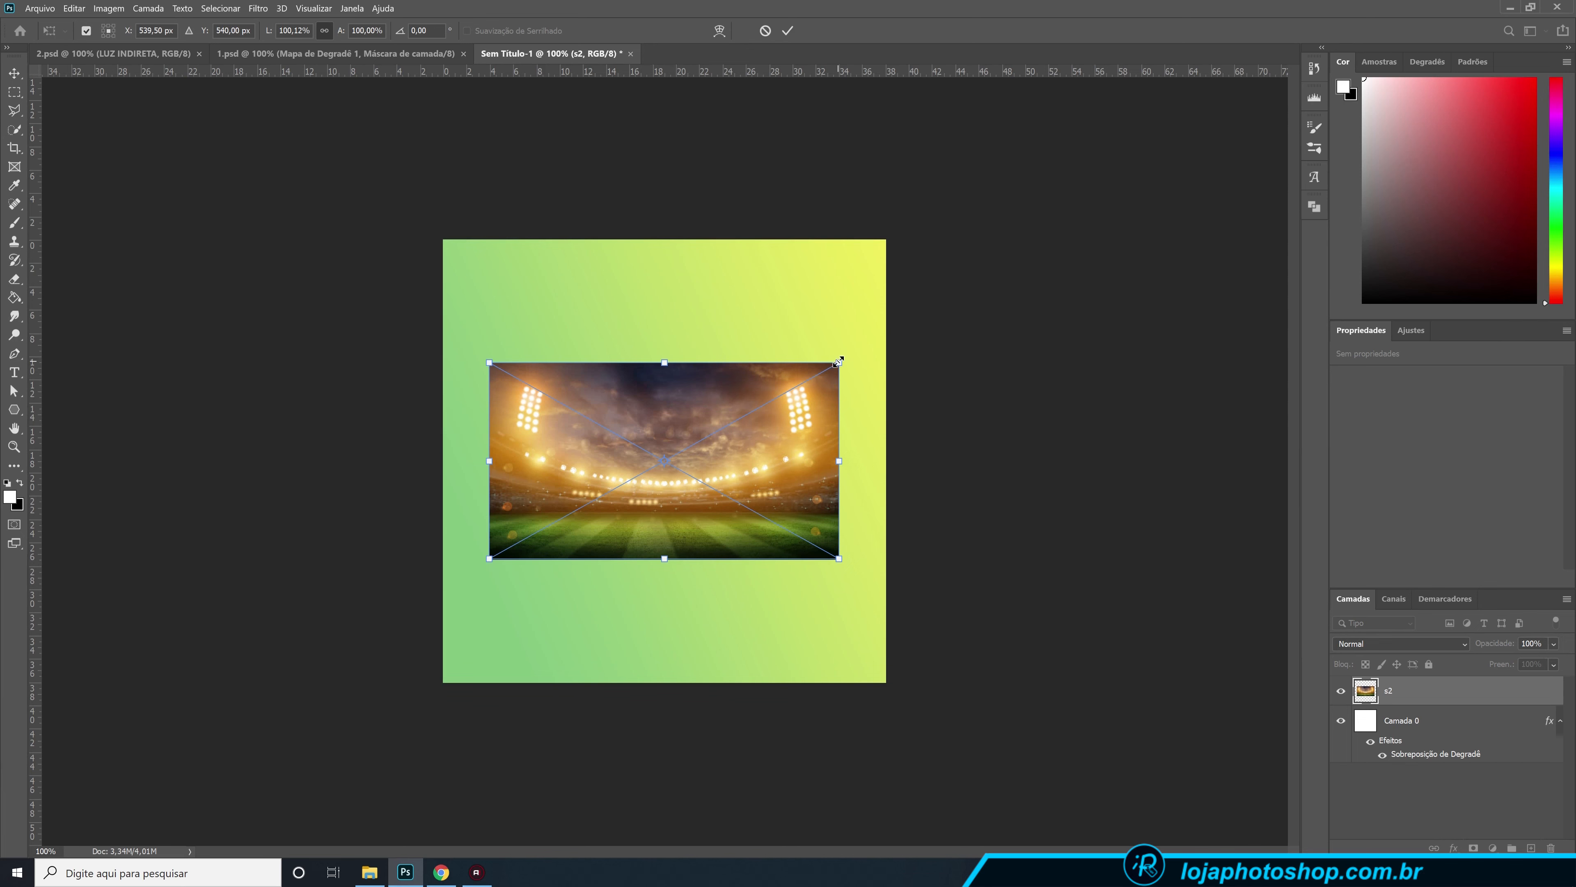
pyautogui.moveTo(837, 361); pyautogui.dragTo(1060, 234)
pyautogui.moveTo(974, 305); pyautogui.dragTo(975, 305)
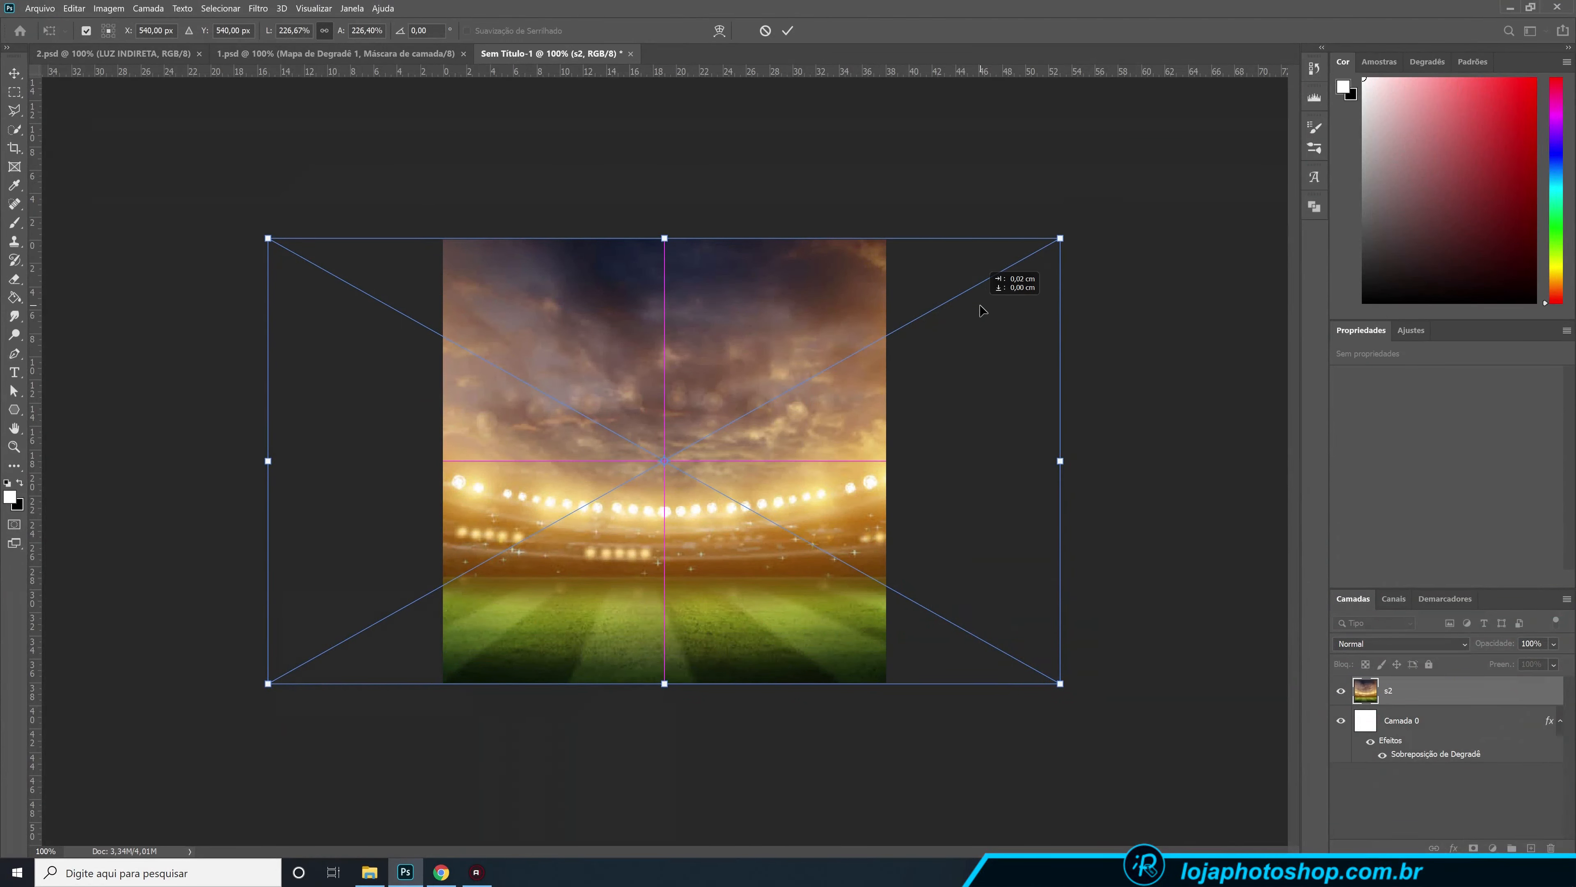
pyautogui.click(787, 31)
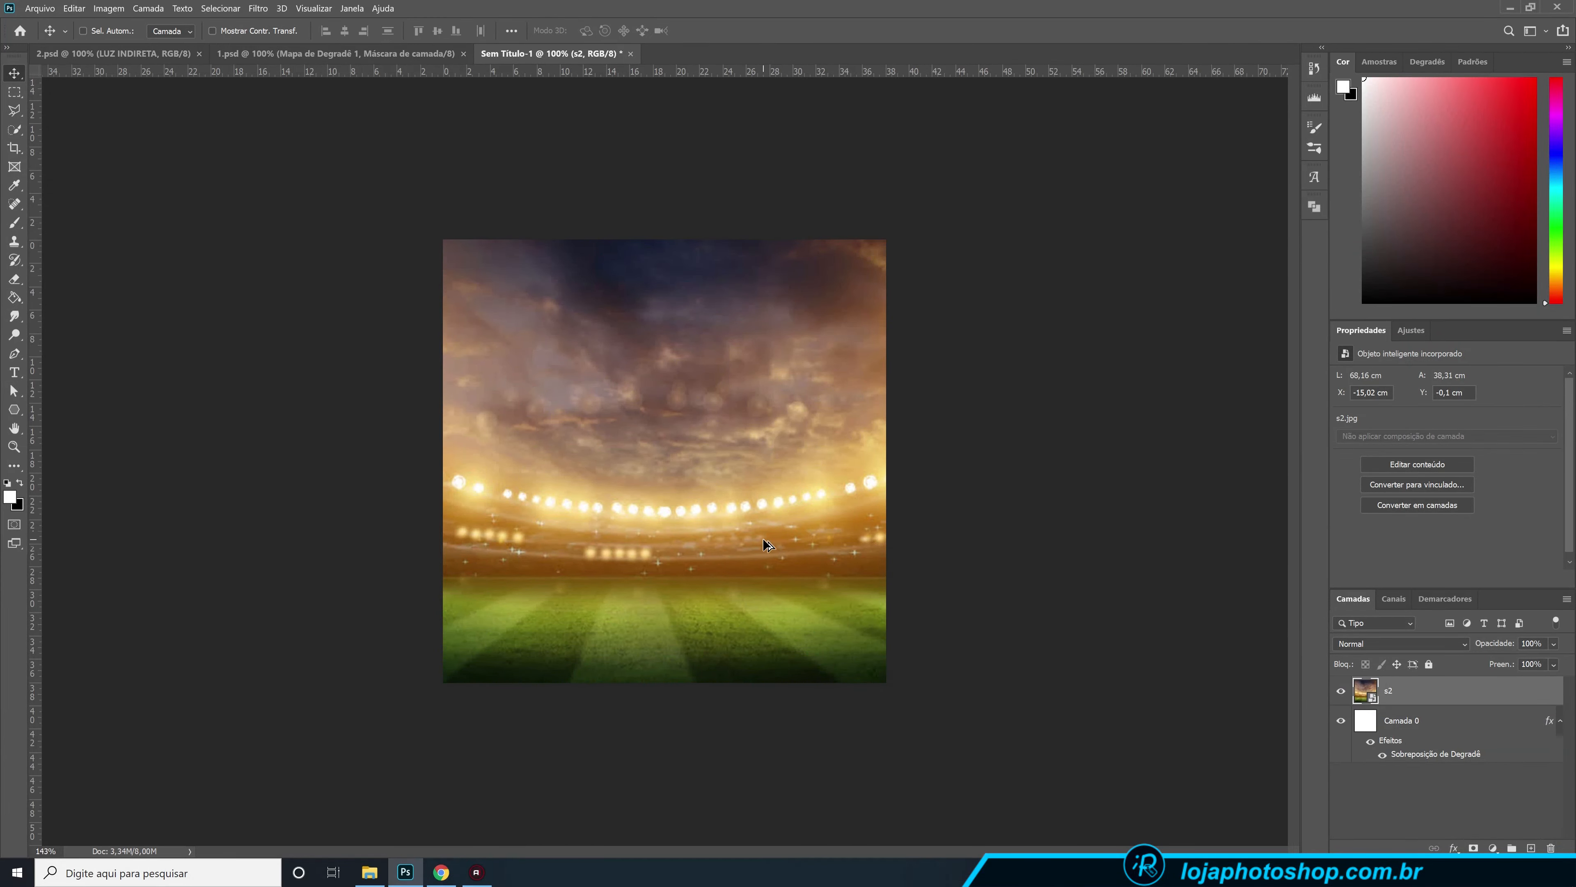
# - Apply a Gaussian Blur (Desfoque Gaussiano) with a 3.4 pixel radius to the stadium image
pyautogui.scroll(3, 762, 538)
pyautogui.scroll(-2, 762, 539)
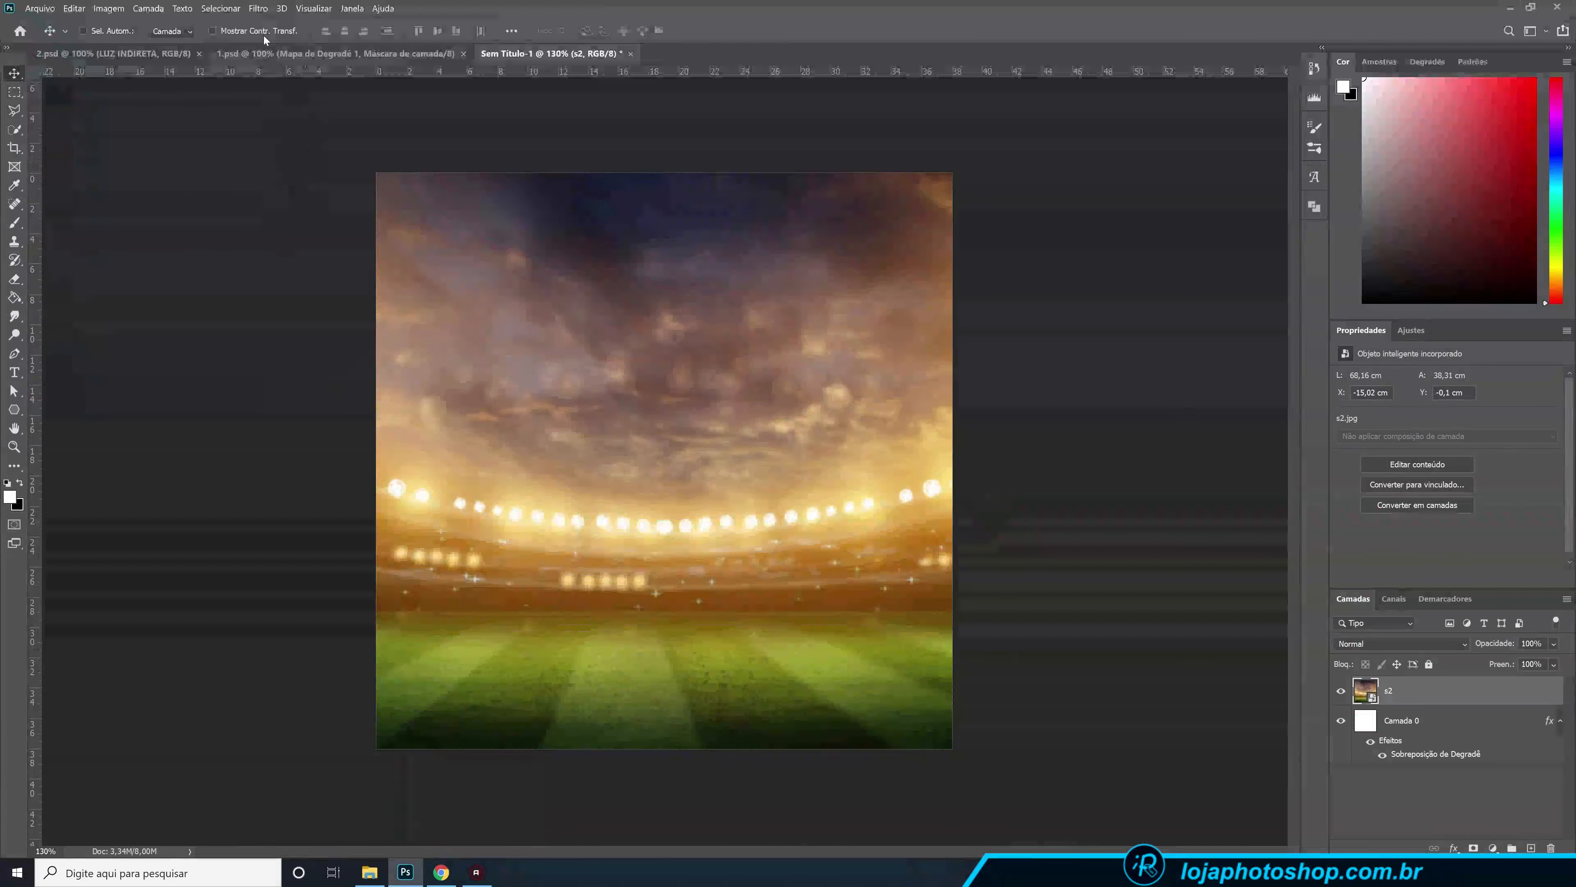
pyautogui.click(257, 8)
pyautogui.moveTo(329, 156)
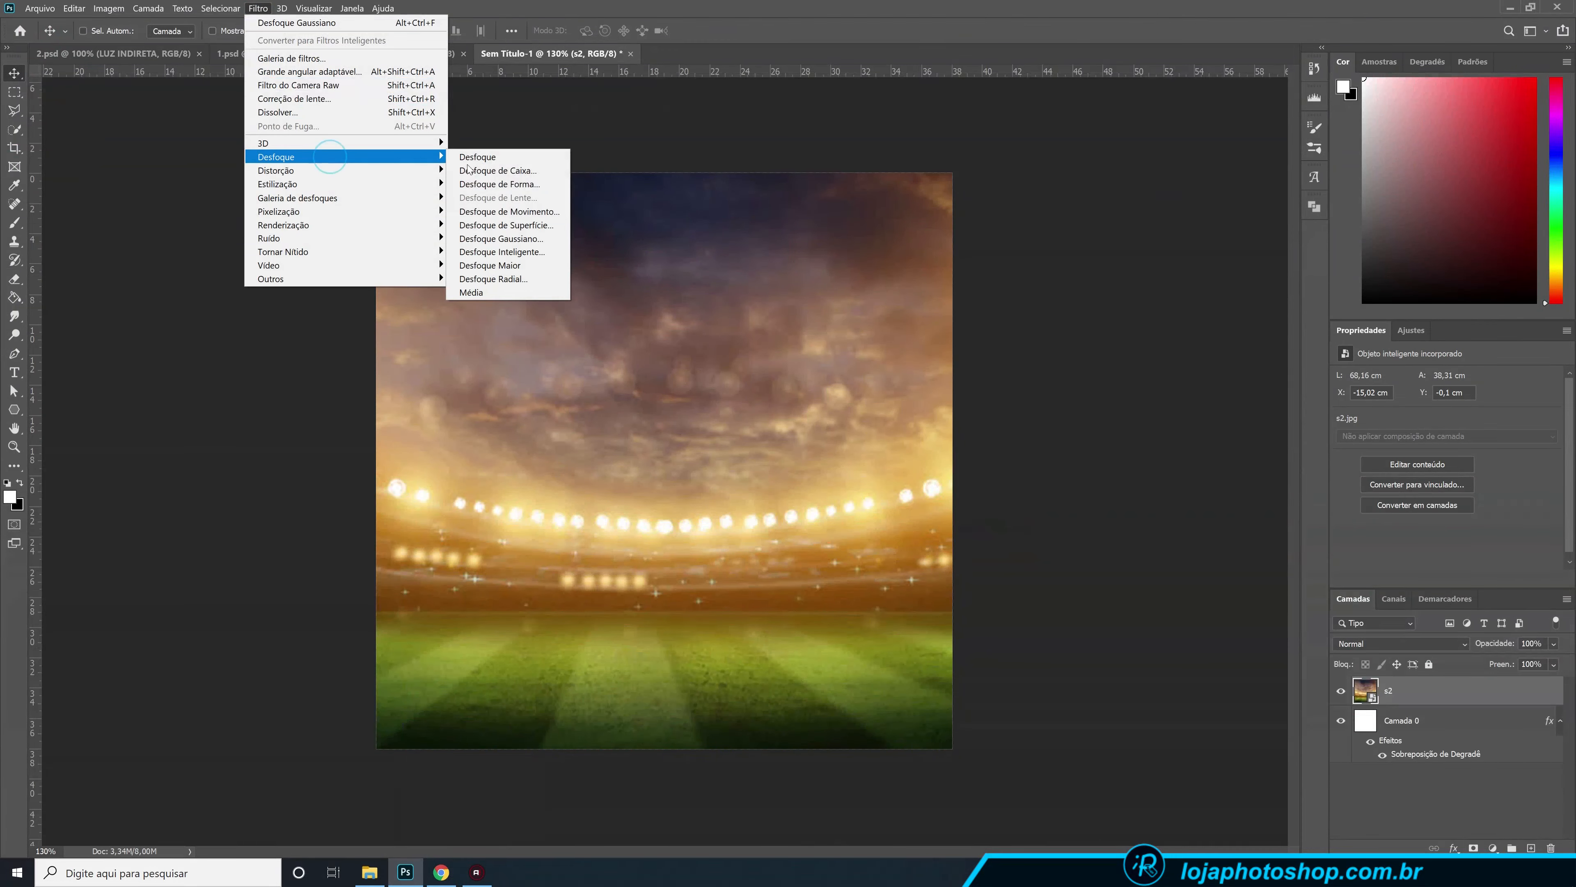
pyautogui.click(503, 239)
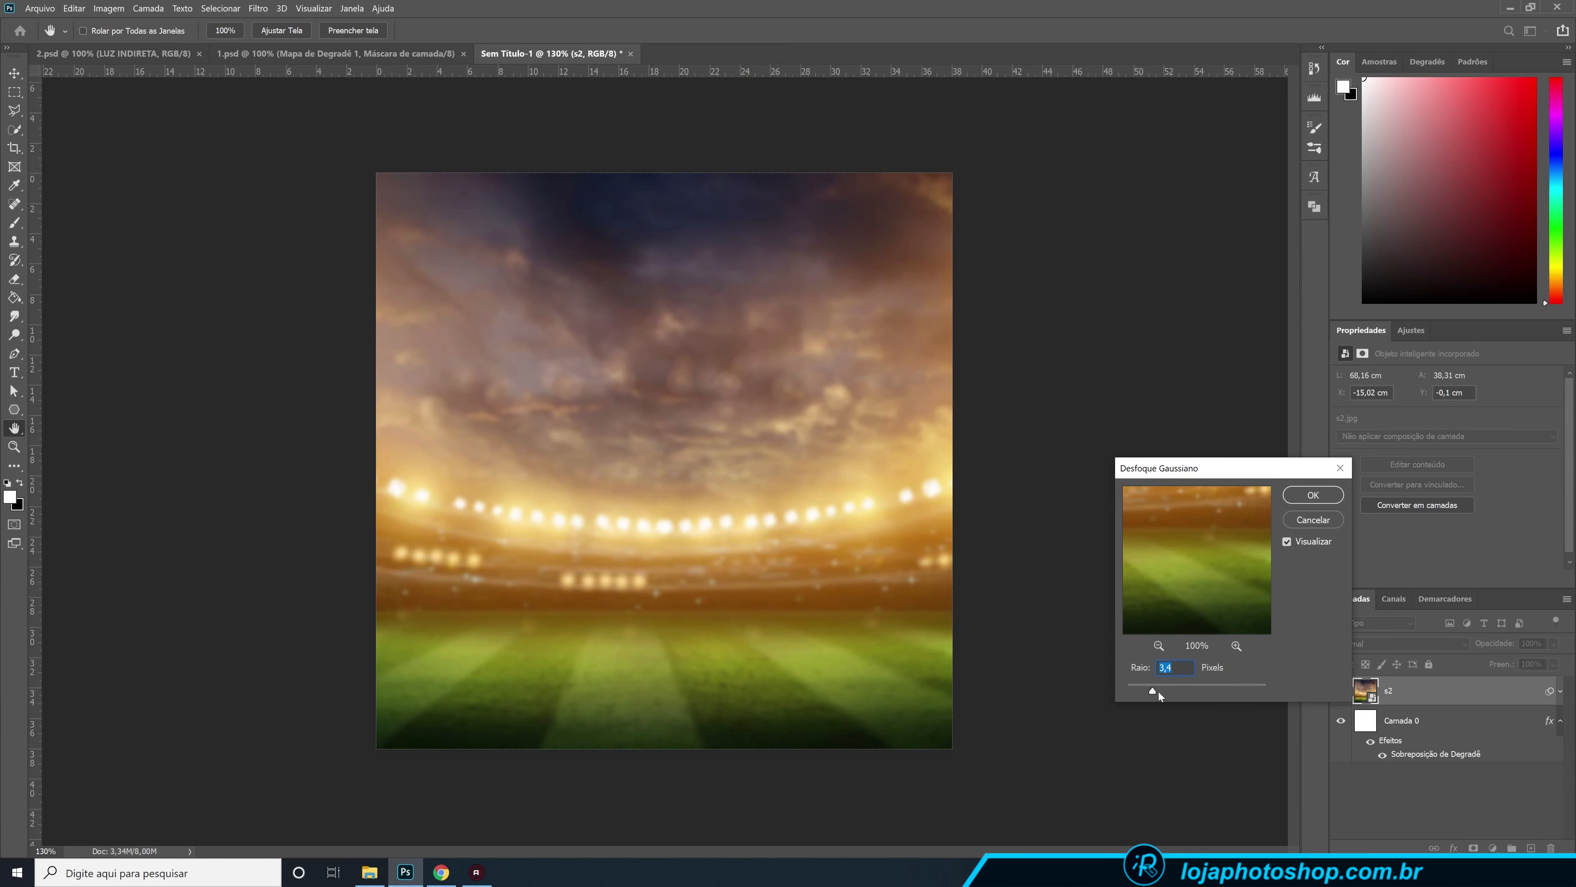
pyautogui.click(1313, 495)
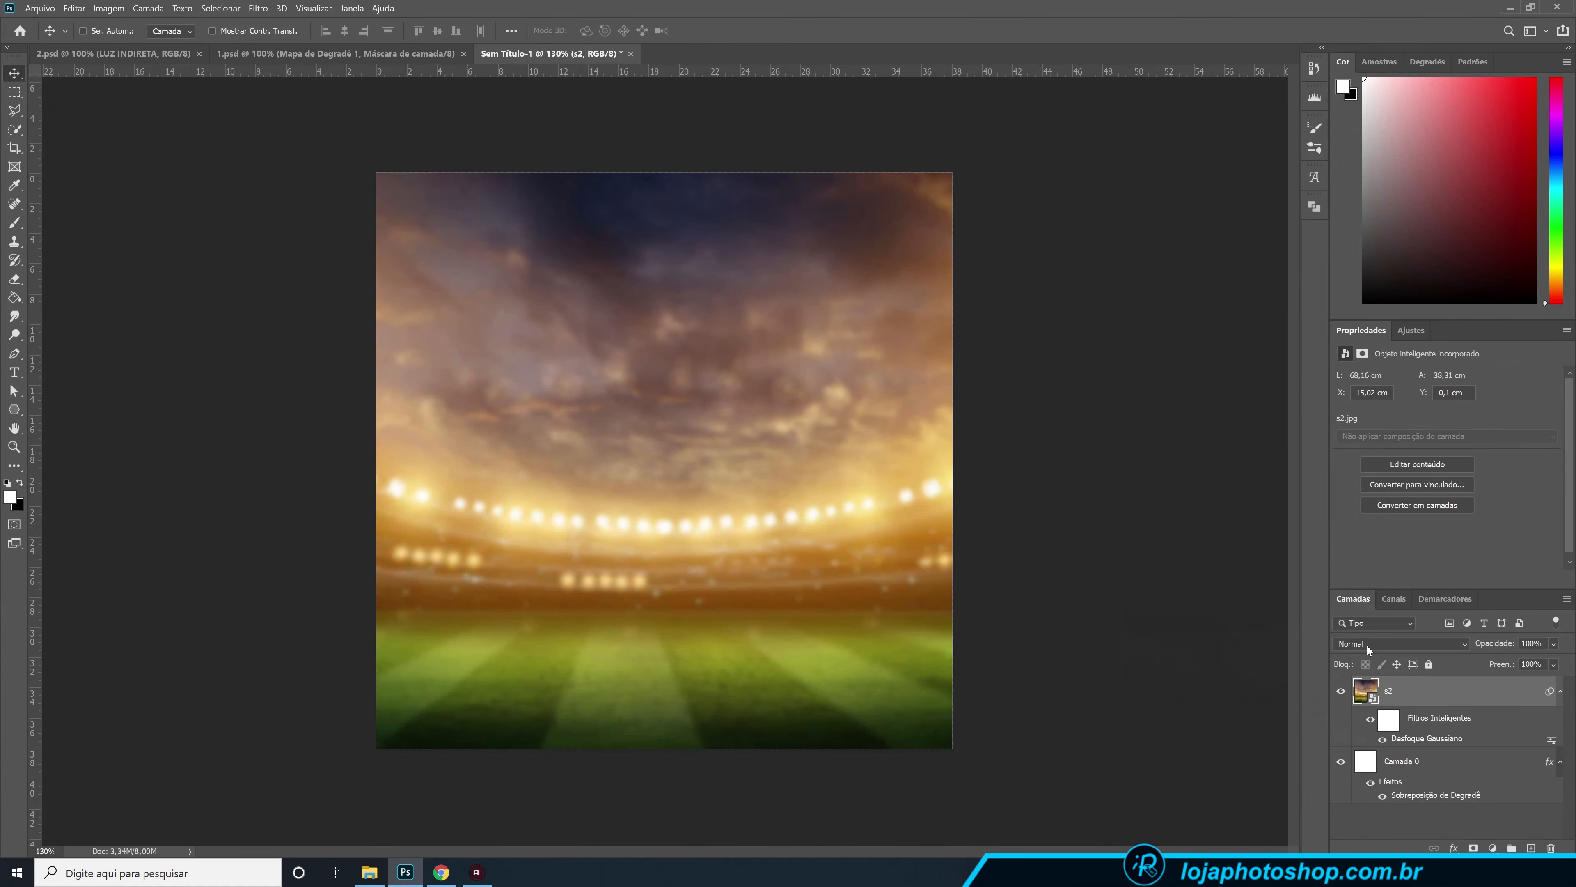
# - Set the s2 layer's blend mode to Luz Indireta
pyautogui.click(1402, 649)
pyautogui.click(1522, 696)
pyautogui.click(1397, 644)
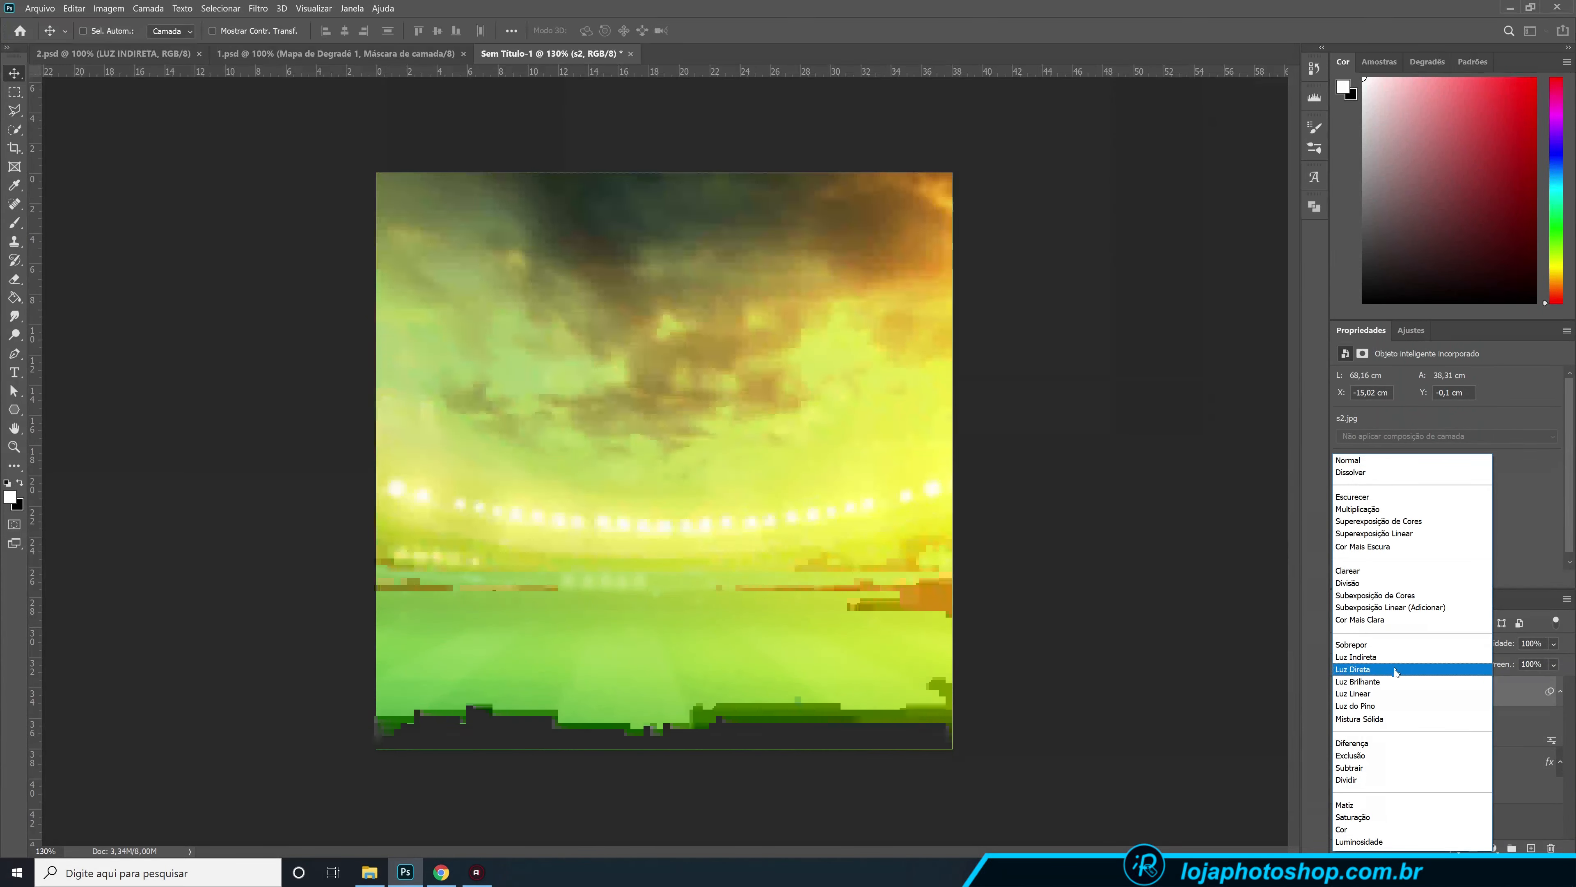
pyautogui.click(1393, 658)
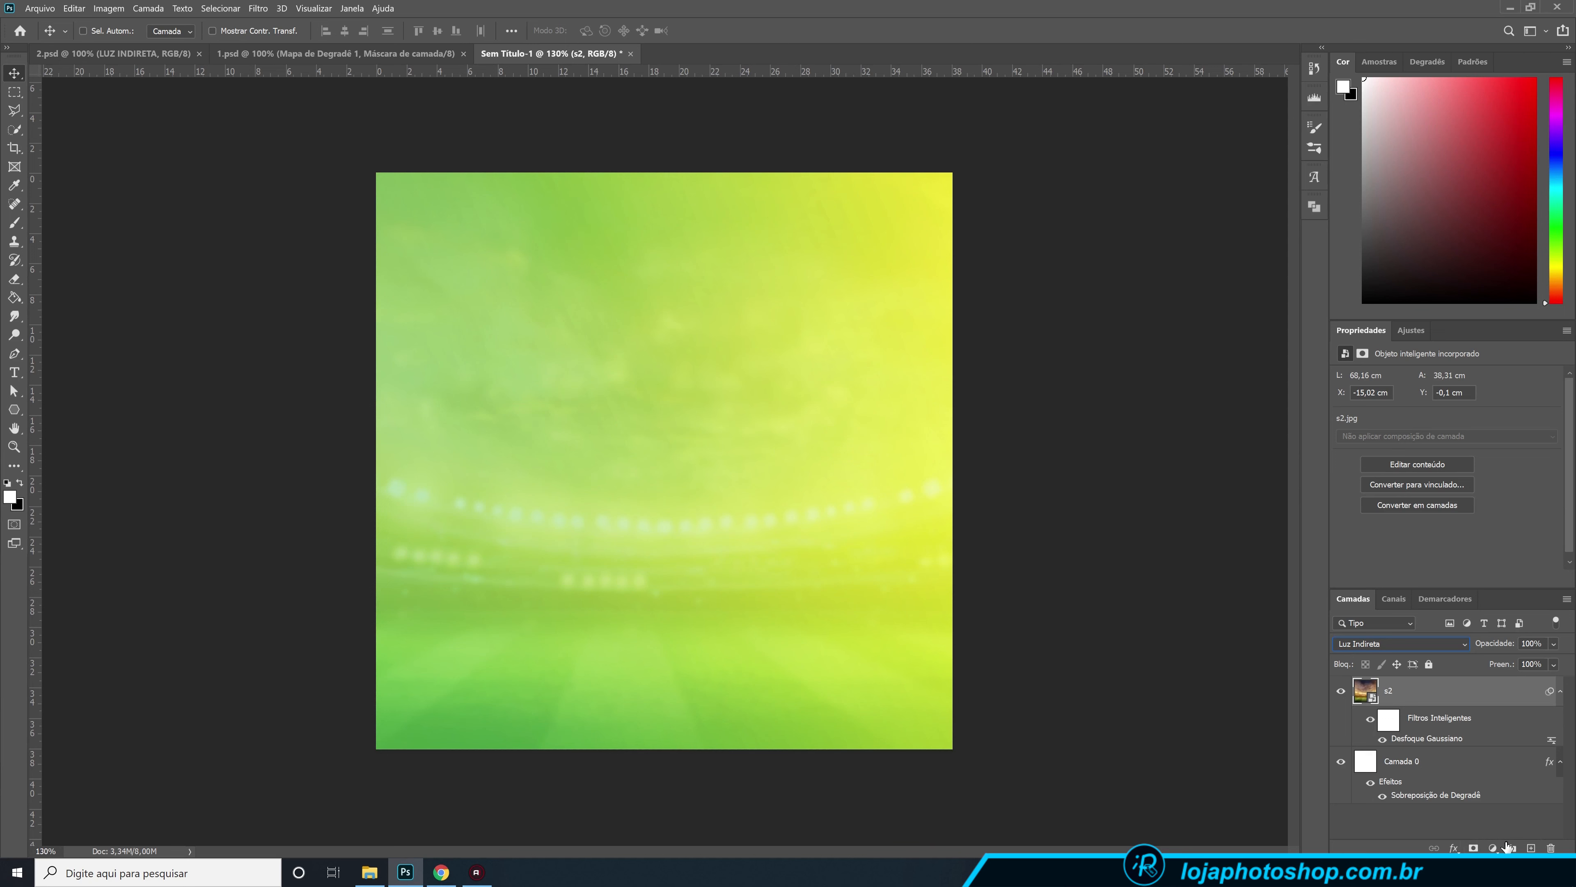
# - On a new layer, draw a black rounded rectangle of about 829 × 829 px with a 100 px corner radius
pyautogui.click(1531, 848)
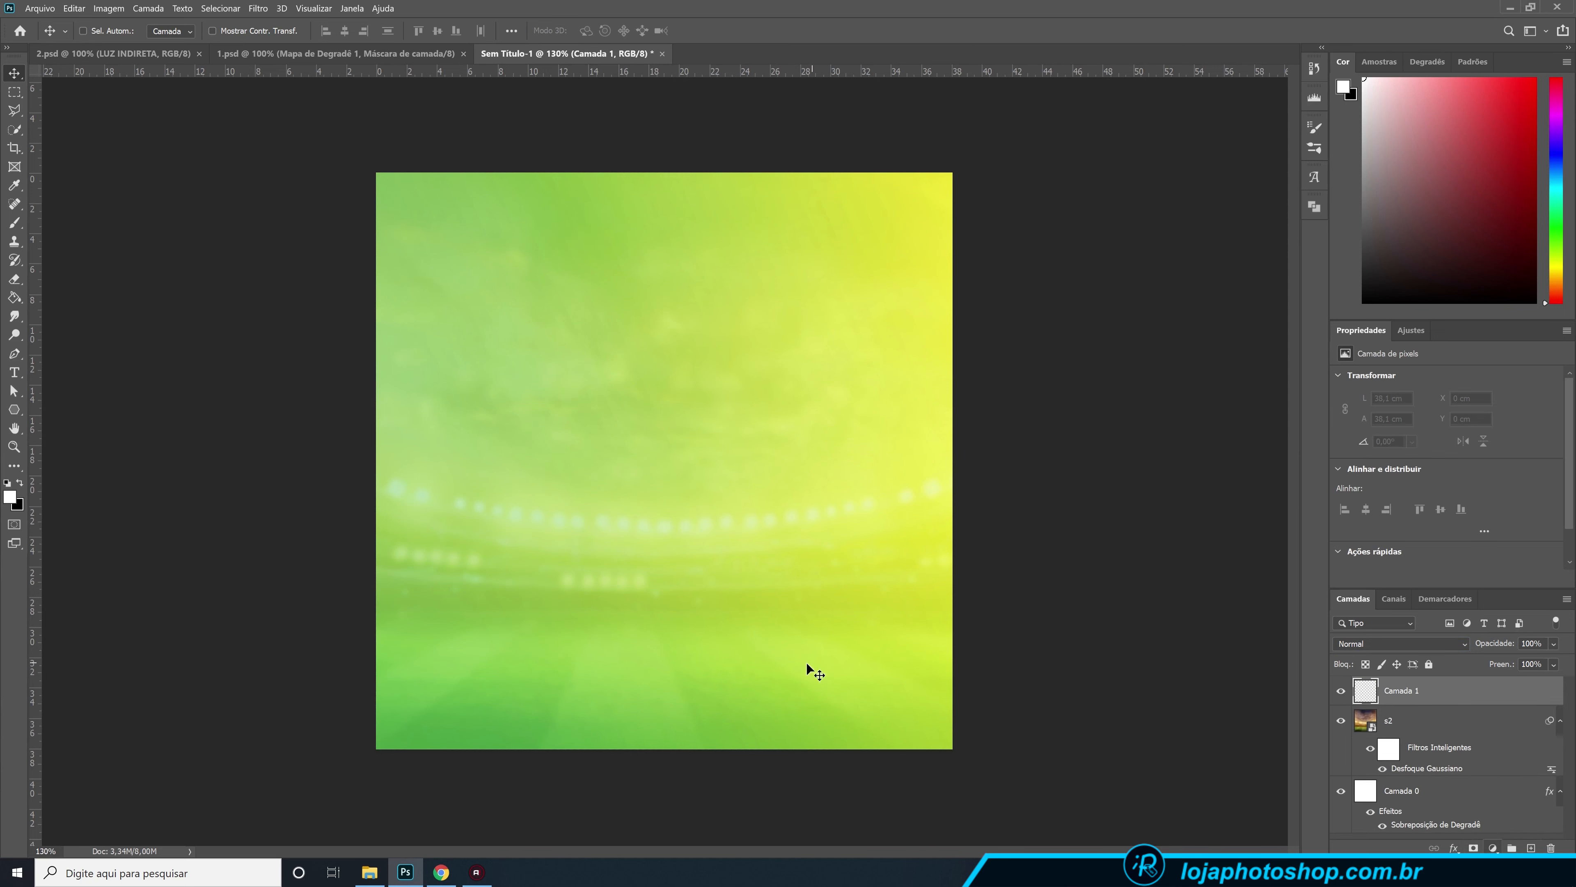
pyautogui.click(9, 411)
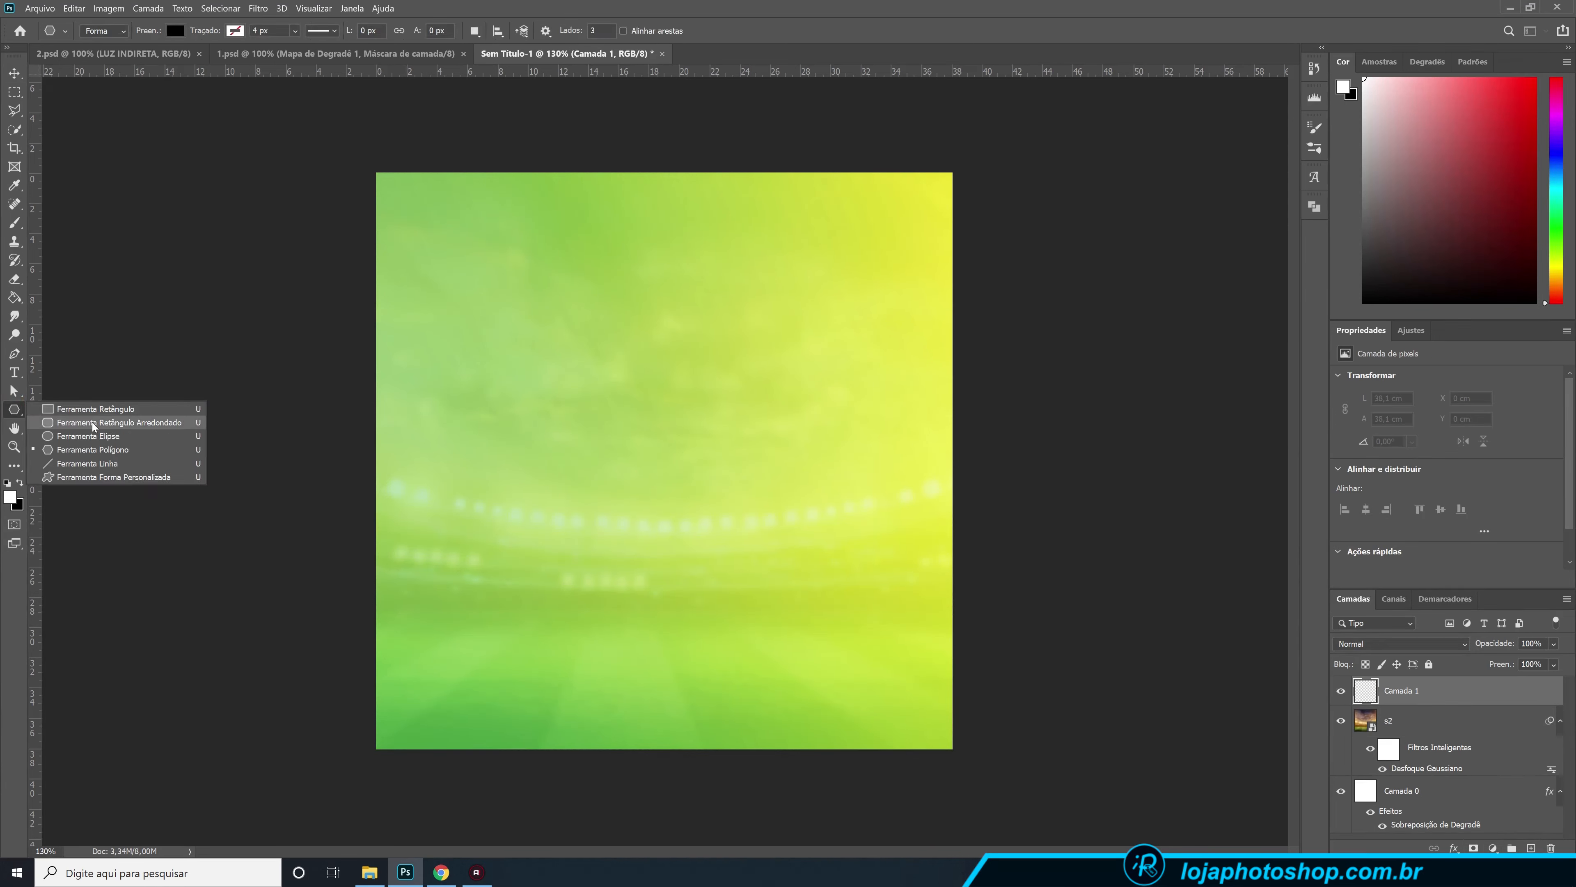
pyautogui.click(121, 423)
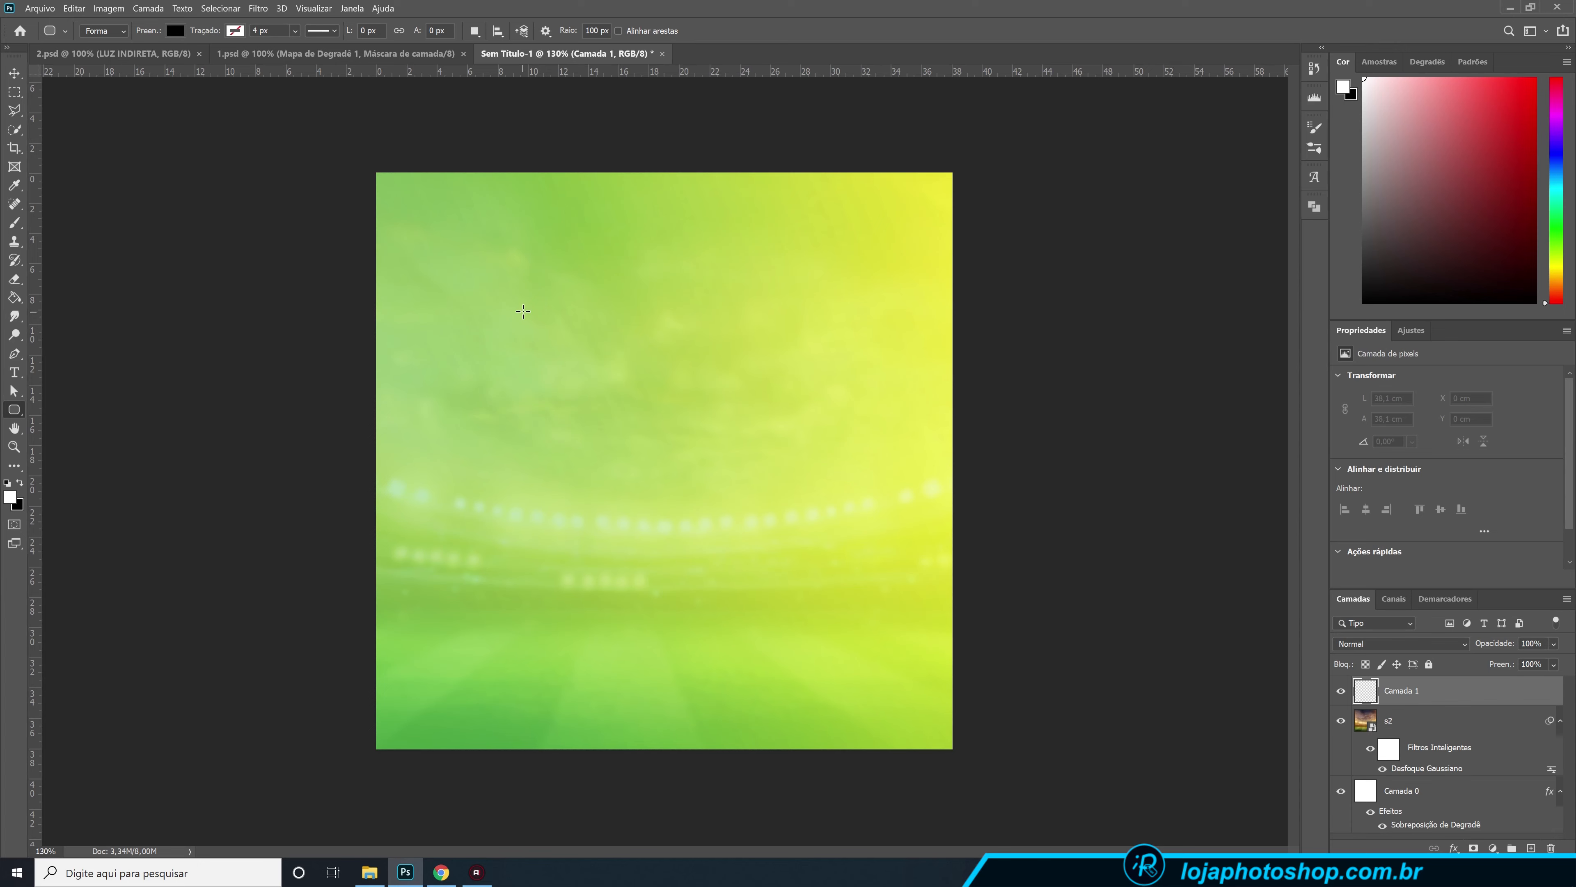
pyautogui.moveTo(439, 272); pyautogui.dragTo(1080, 722)
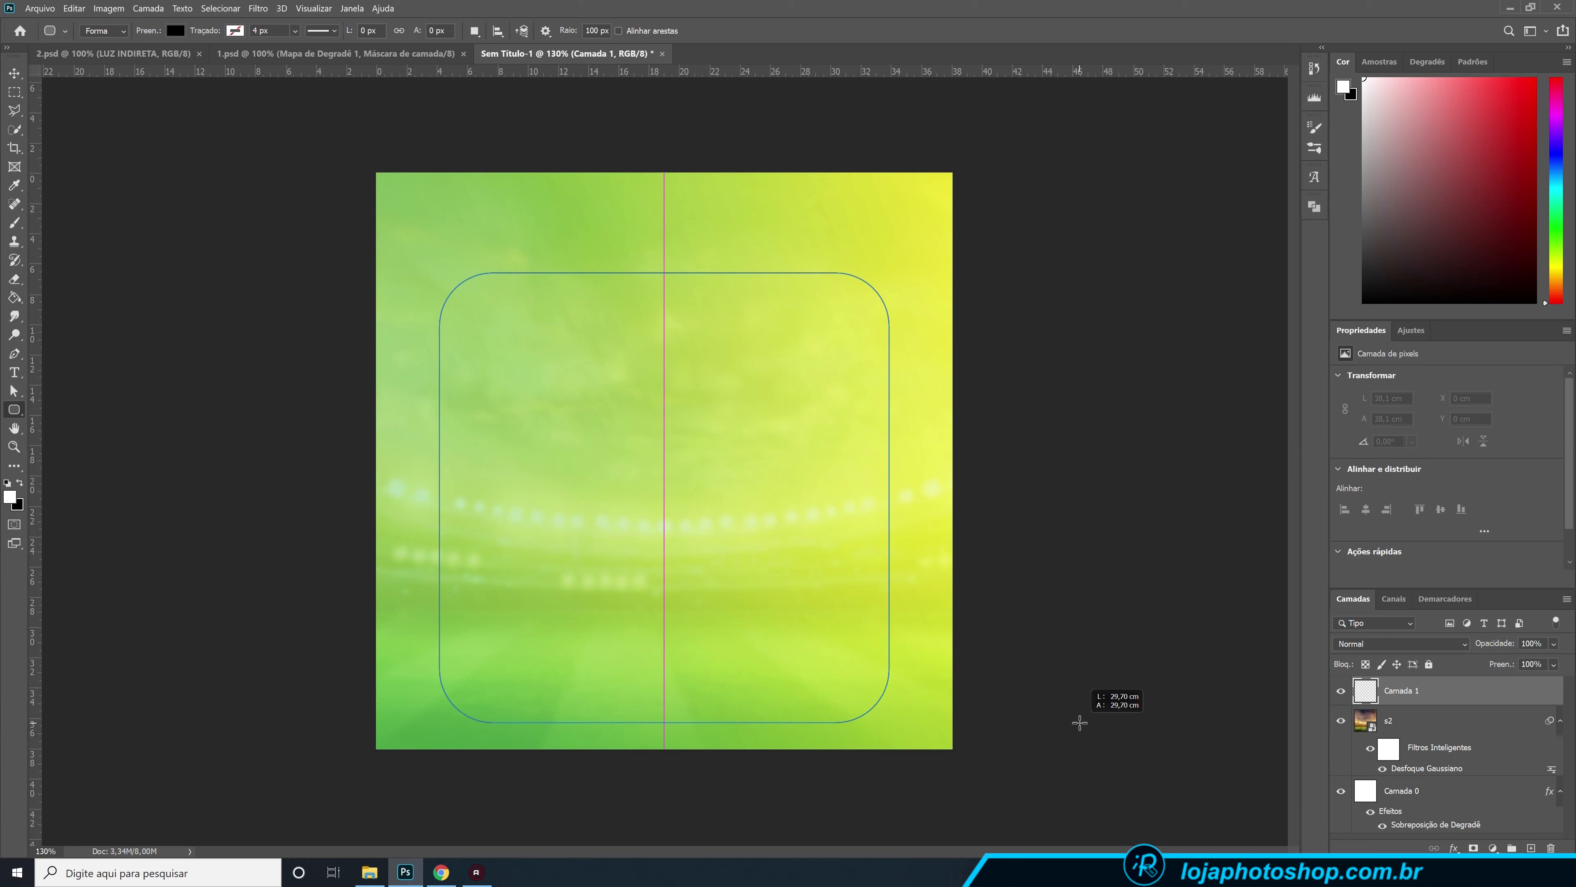
pyautogui.moveTo(1080, 722); pyautogui.dragTo(1067, 716)
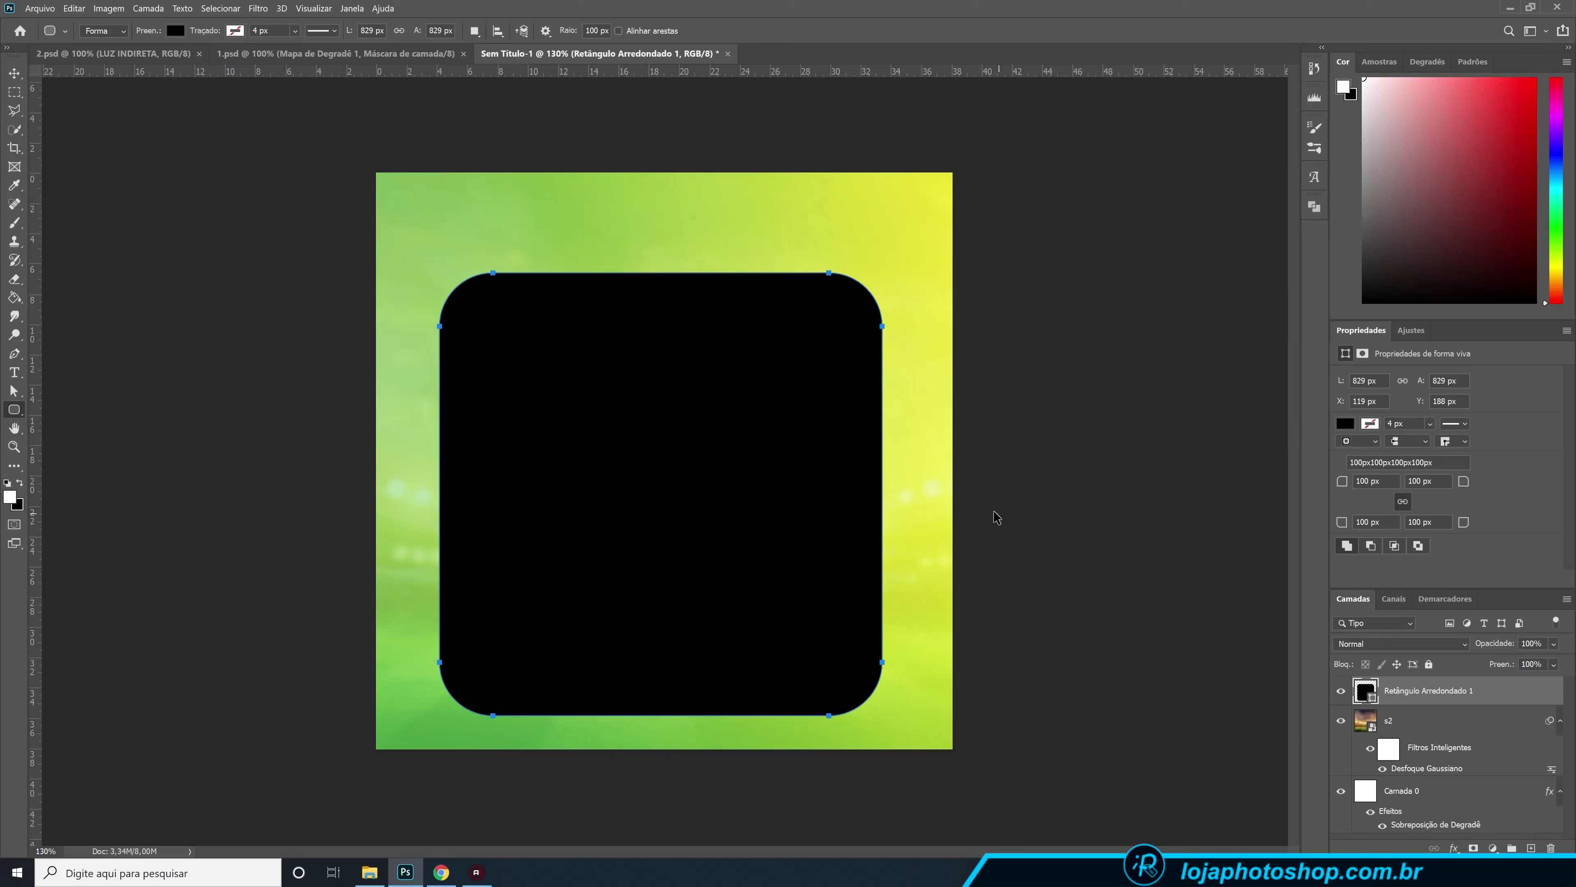
# - Scale the rounded rectangle down to about 789 × 789 px, keeping it horizontally centred in the lower part of the canvas
pyautogui.hotkey('ctrl', 't')
pyautogui.moveTo(886, 275); pyautogui.dragTo(855, 301)
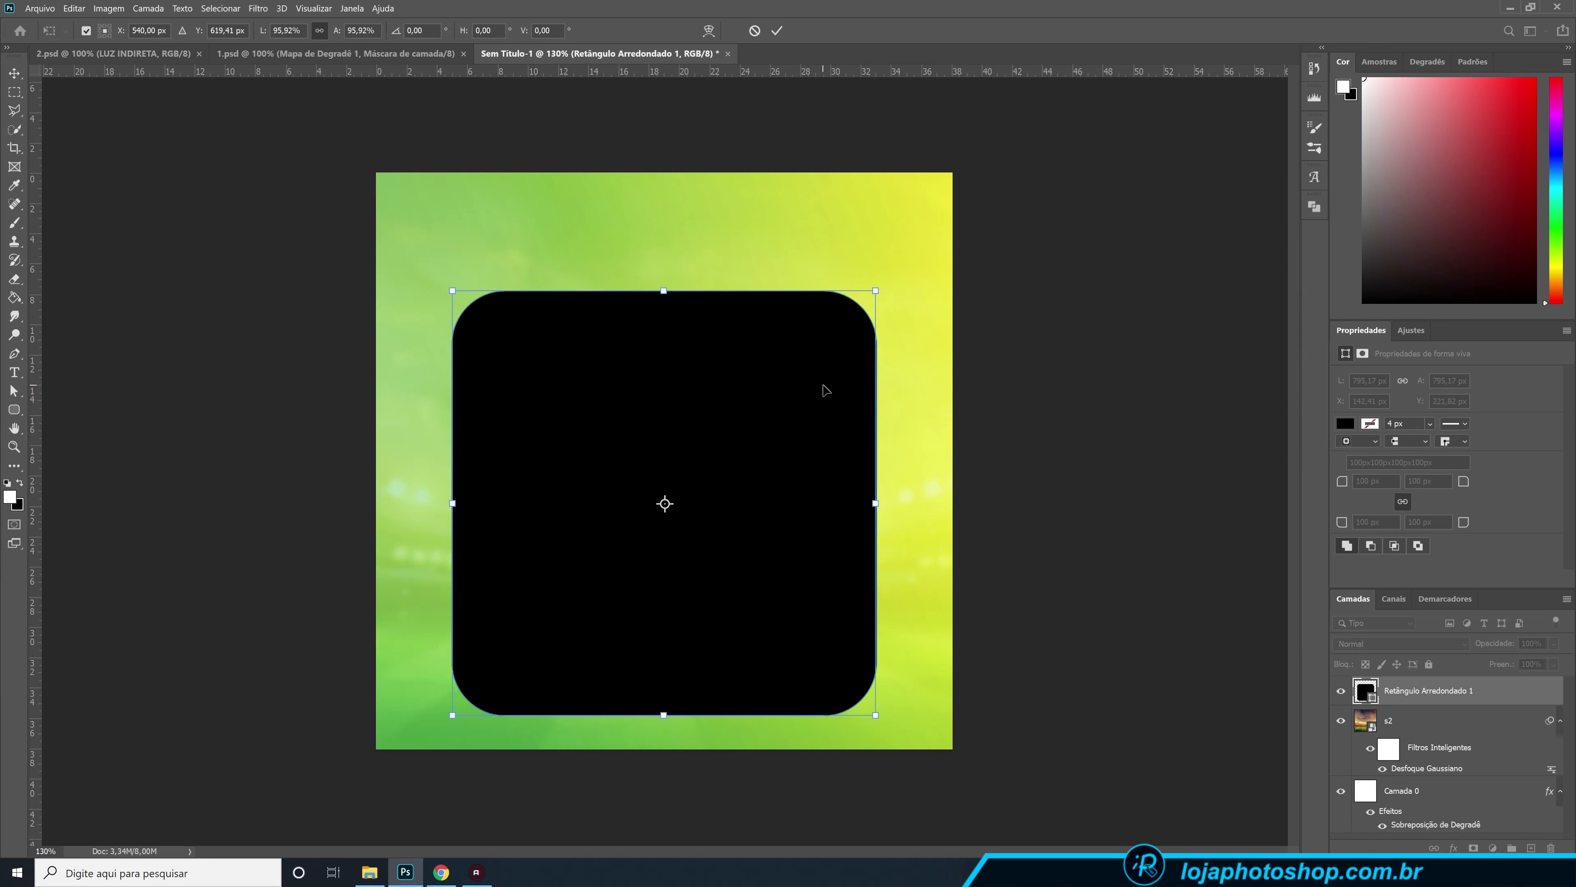
pyautogui.press('Return')
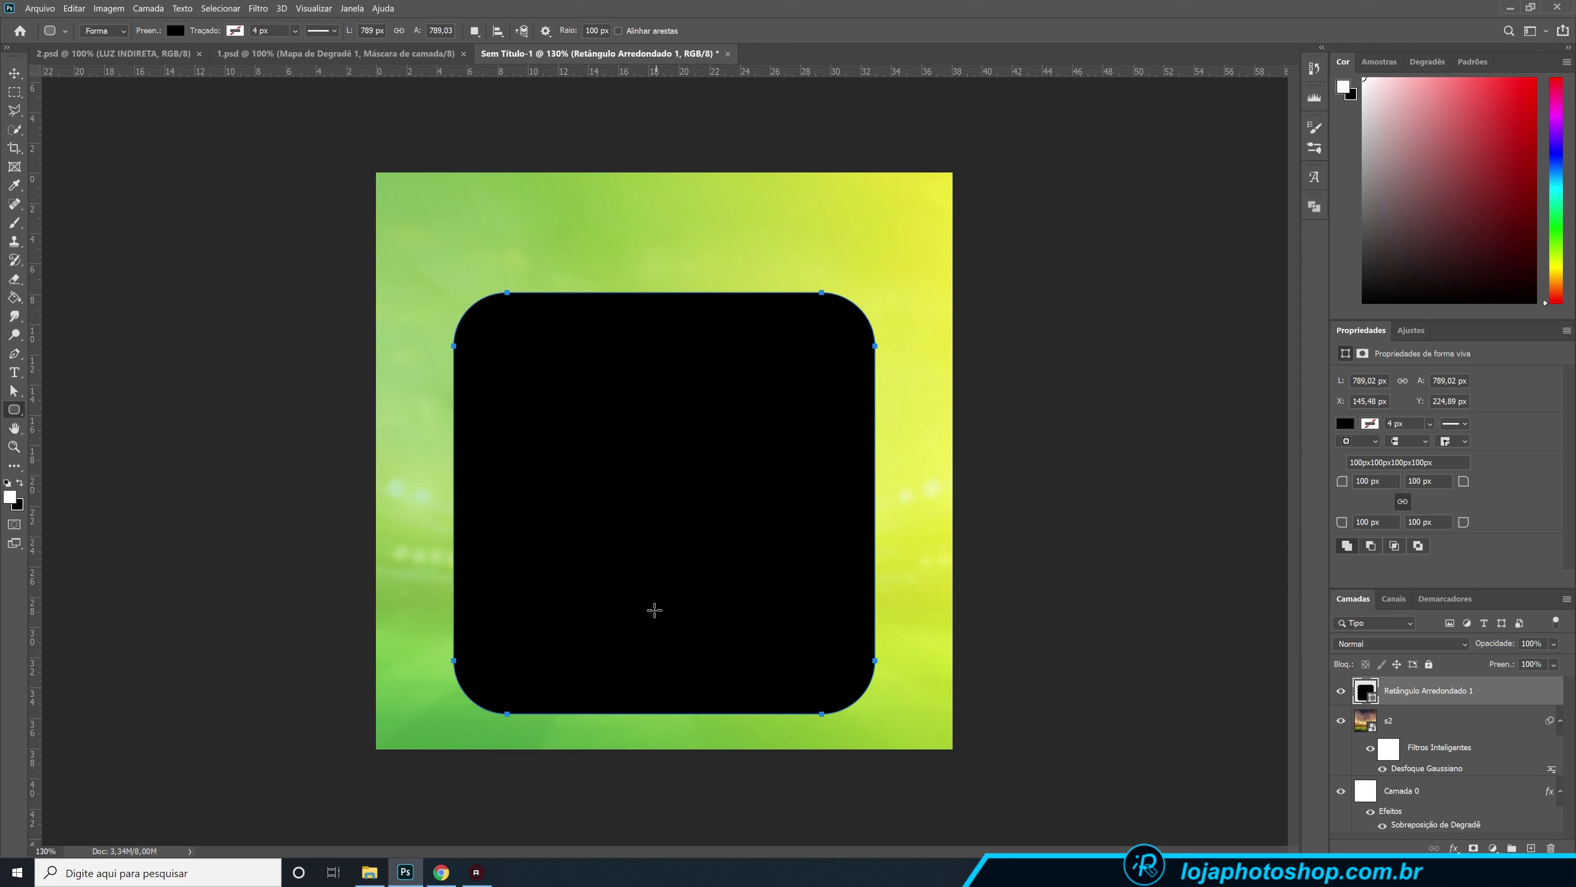
# - On a new layer, draw a blue three-sided polygon pointing downward over the black rounded rectangle
pyautogui.click(1531, 848)
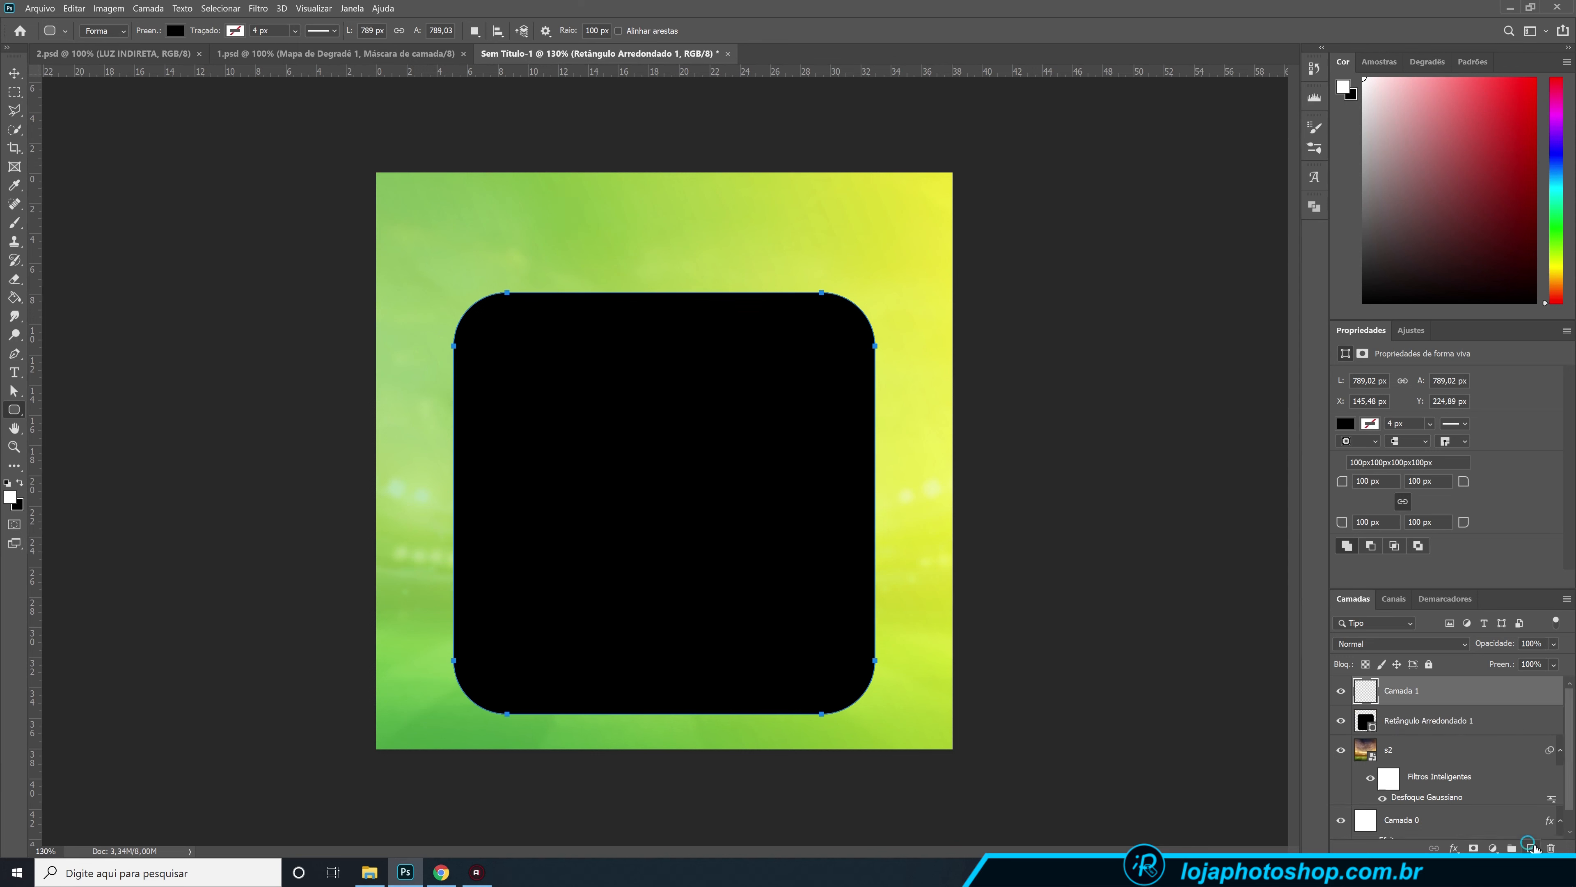
pyautogui.rightClick(25, 417)
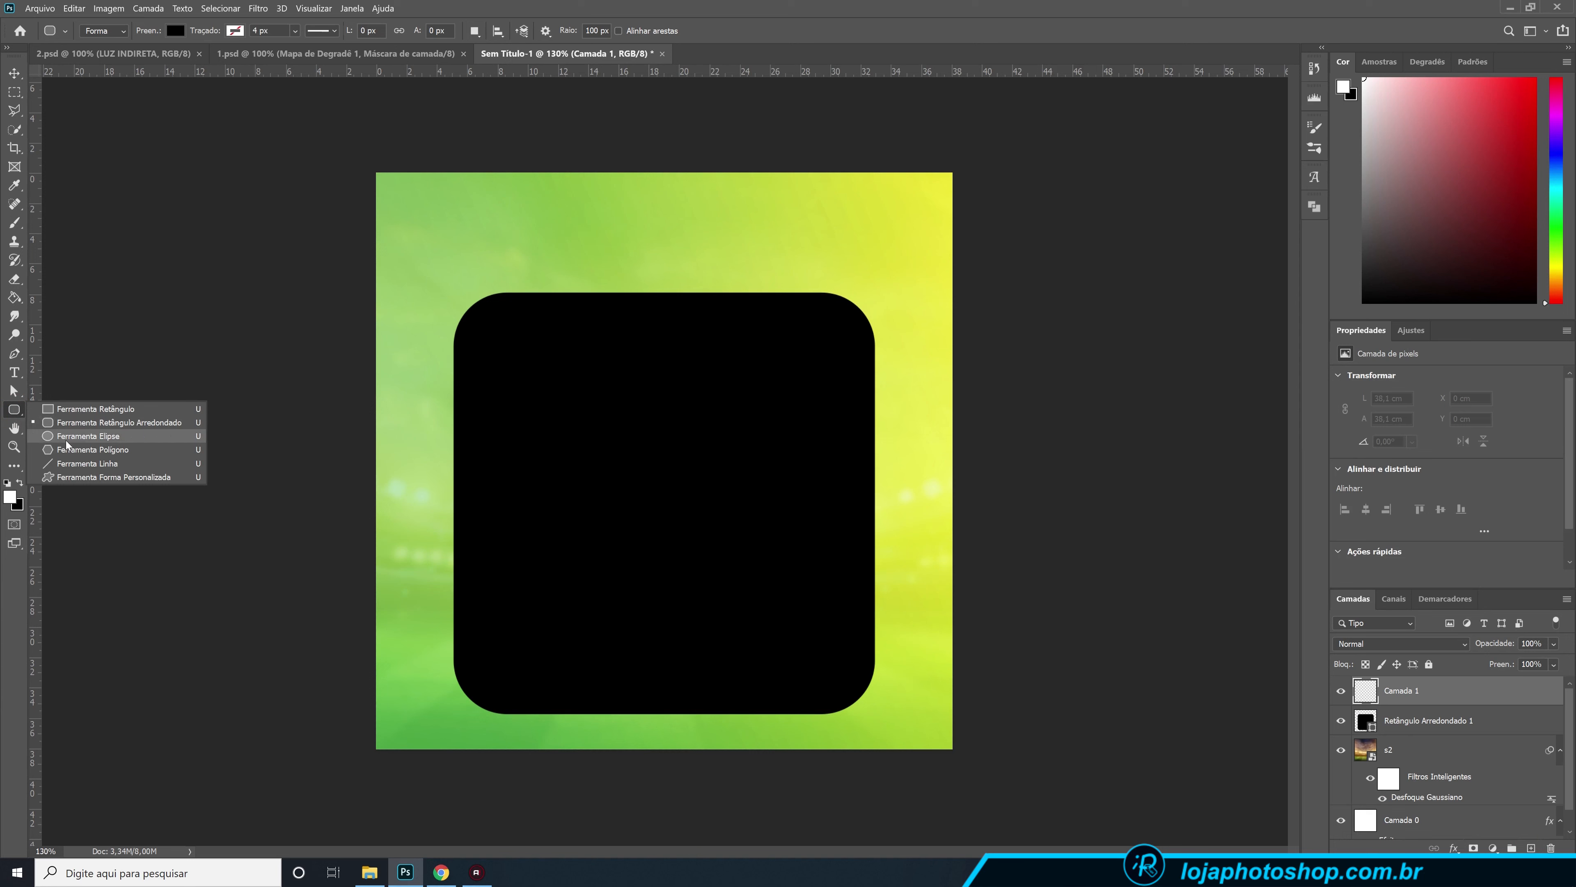
pyautogui.click(93, 450)
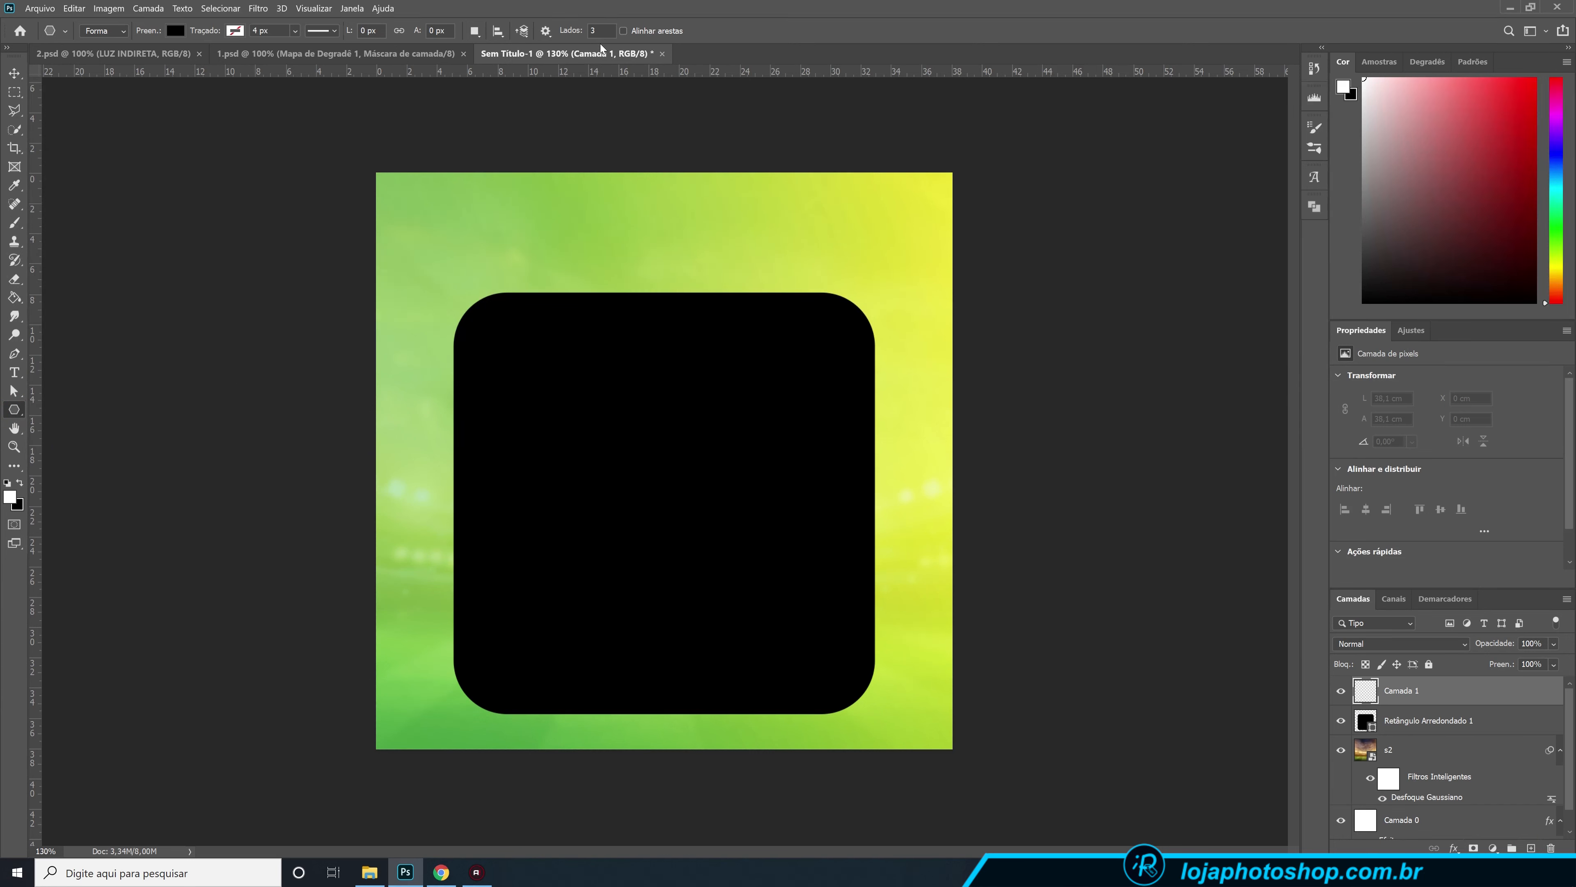
pyautogui.click(168, 31)
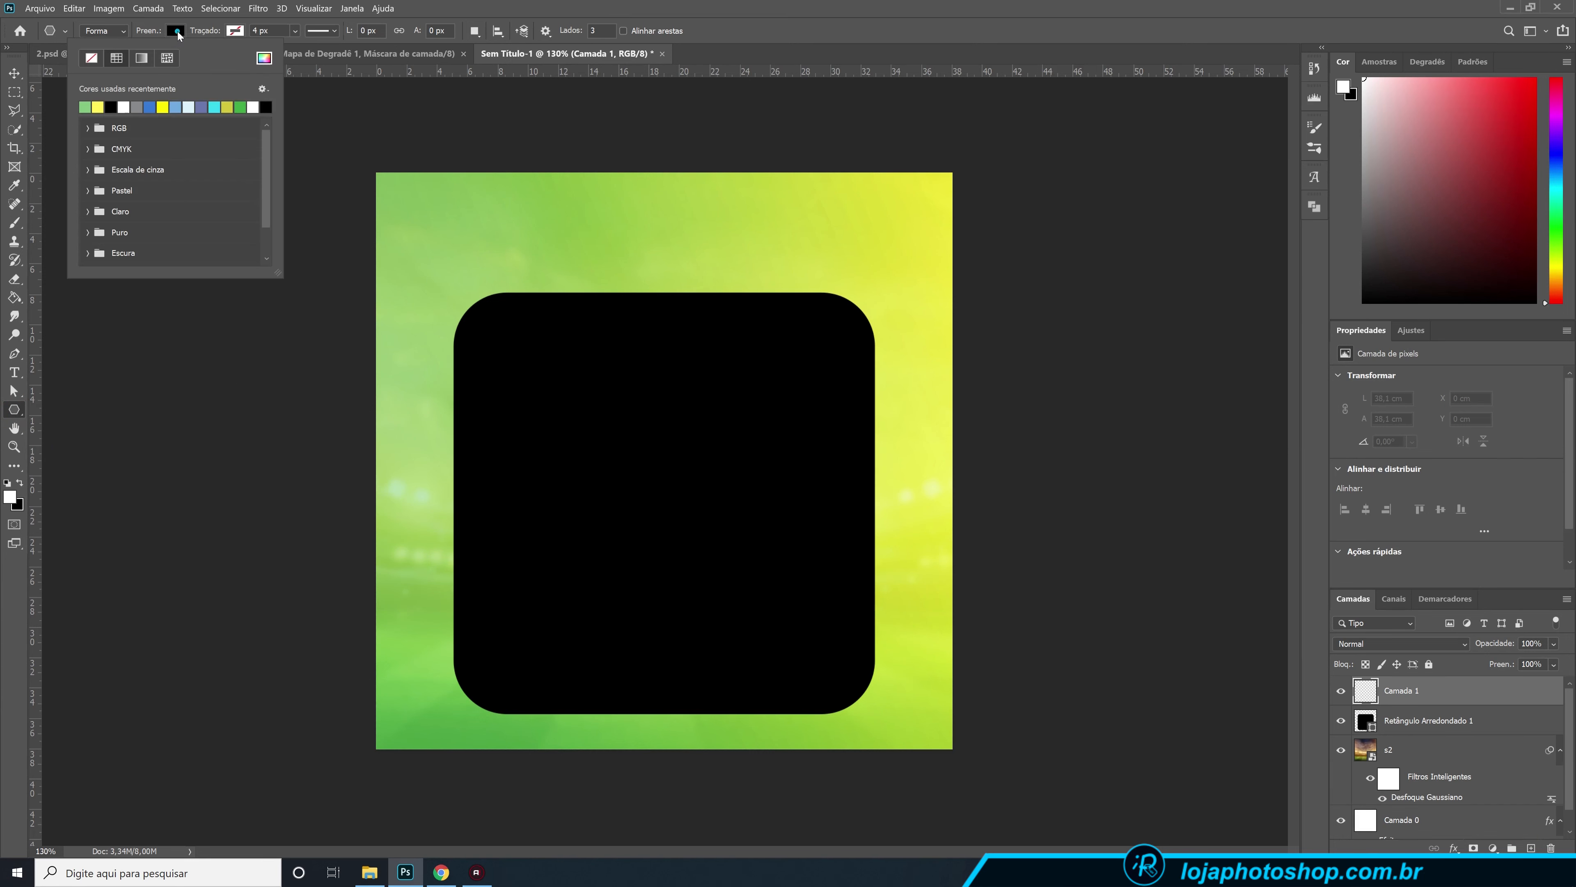
pyautogui.click(149, 105)
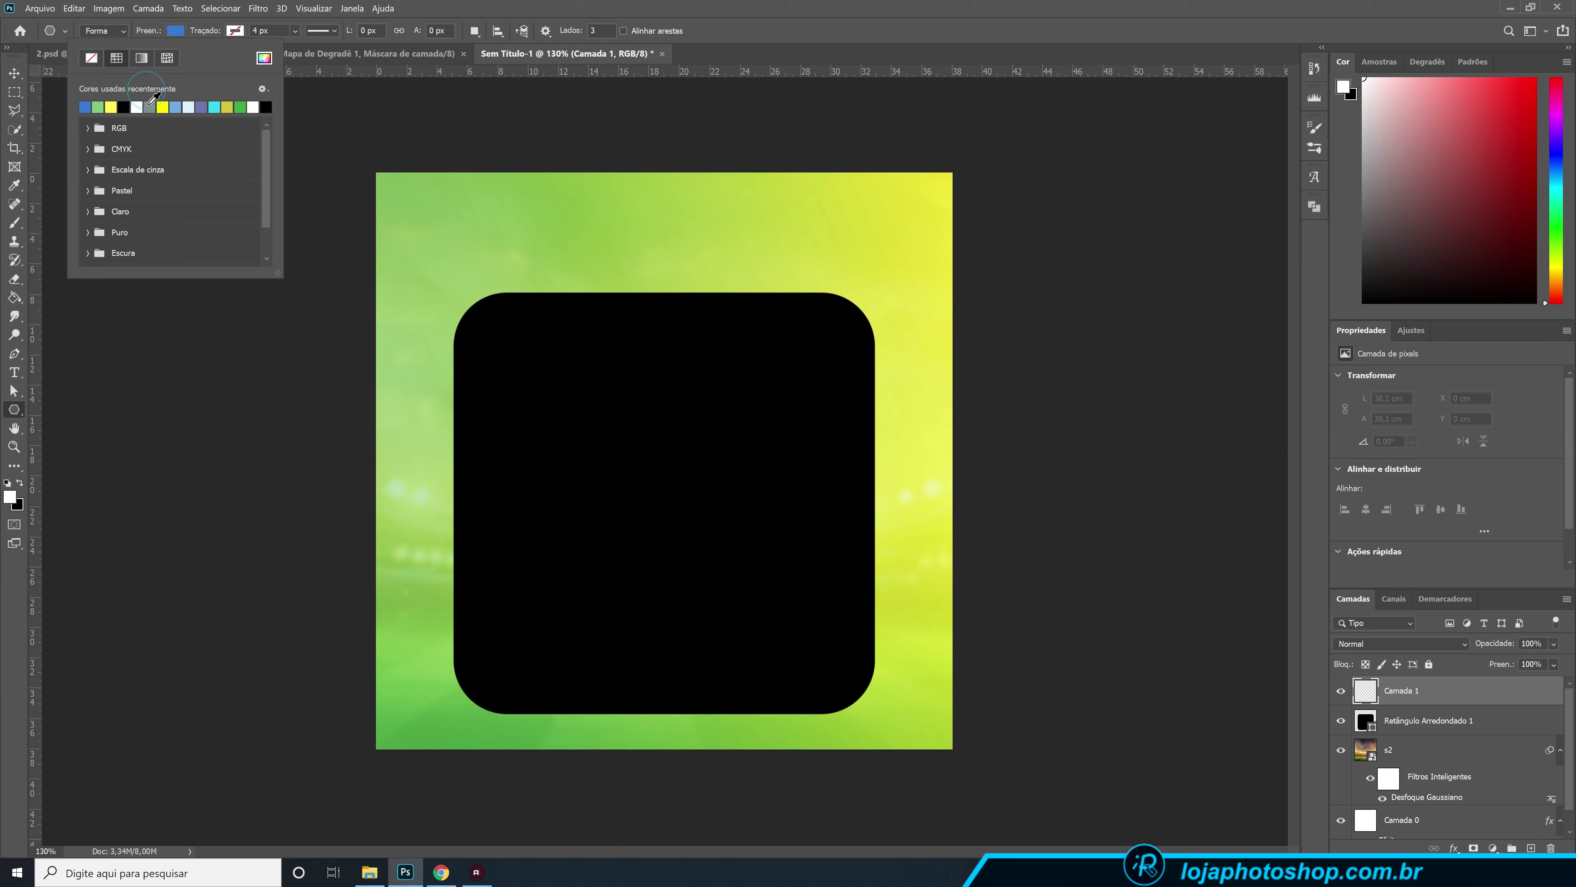
pyautogui.click(670, 5)
pyautogui.moveTo(590, 360); pyautogui.dragTo(615, 596)
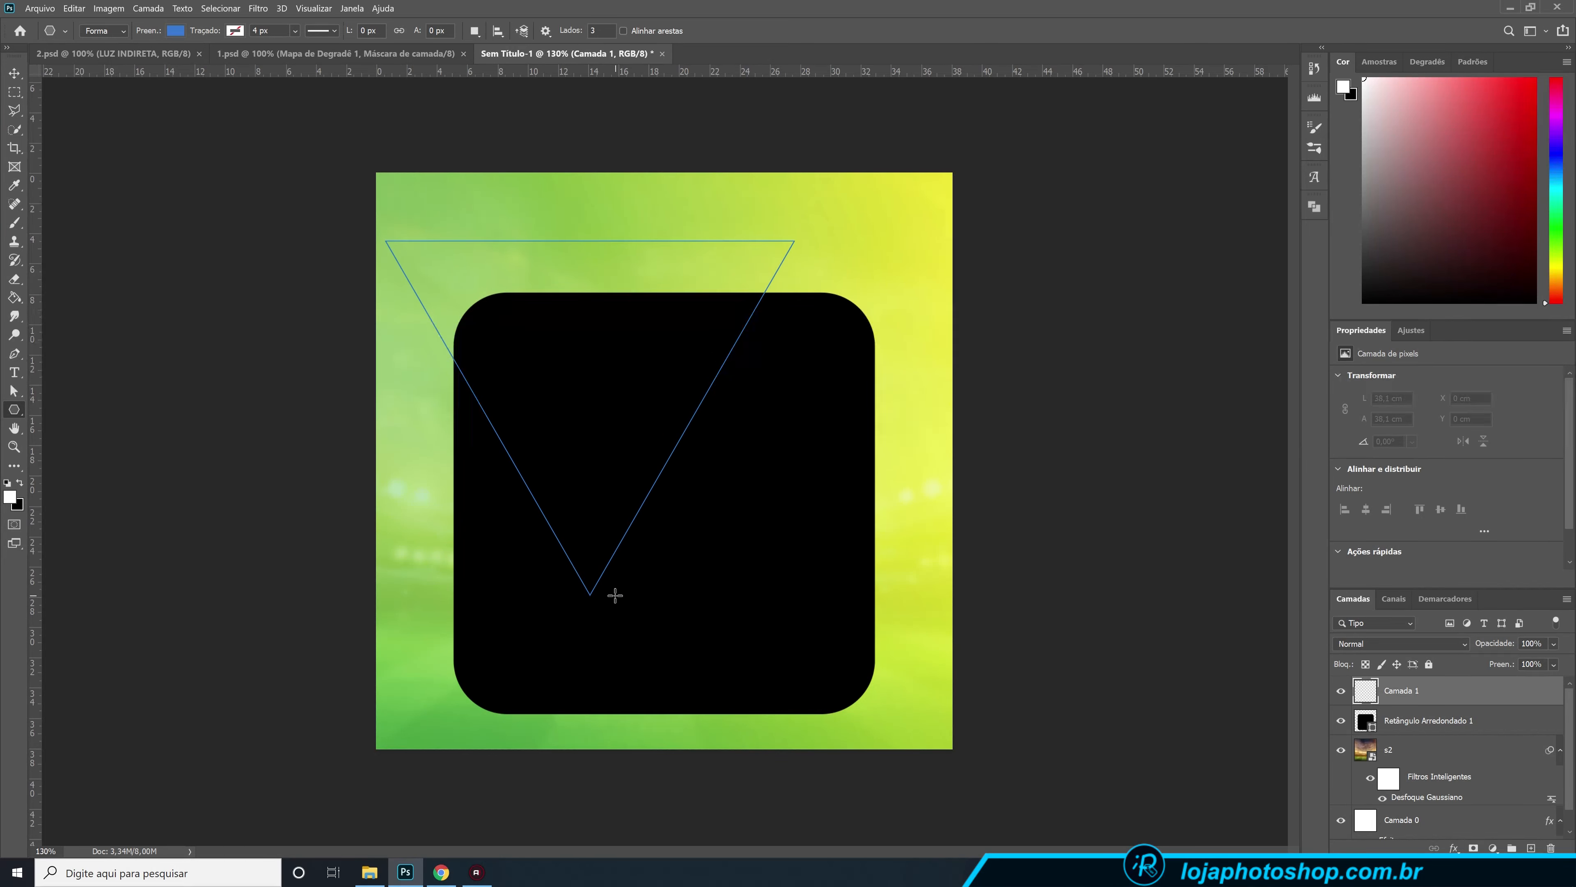
# - Move the blue triangle to the canvas's horizontal centre, aligning its flat edge with the rounded rectangle's upper edge
pyautogui.press('v')
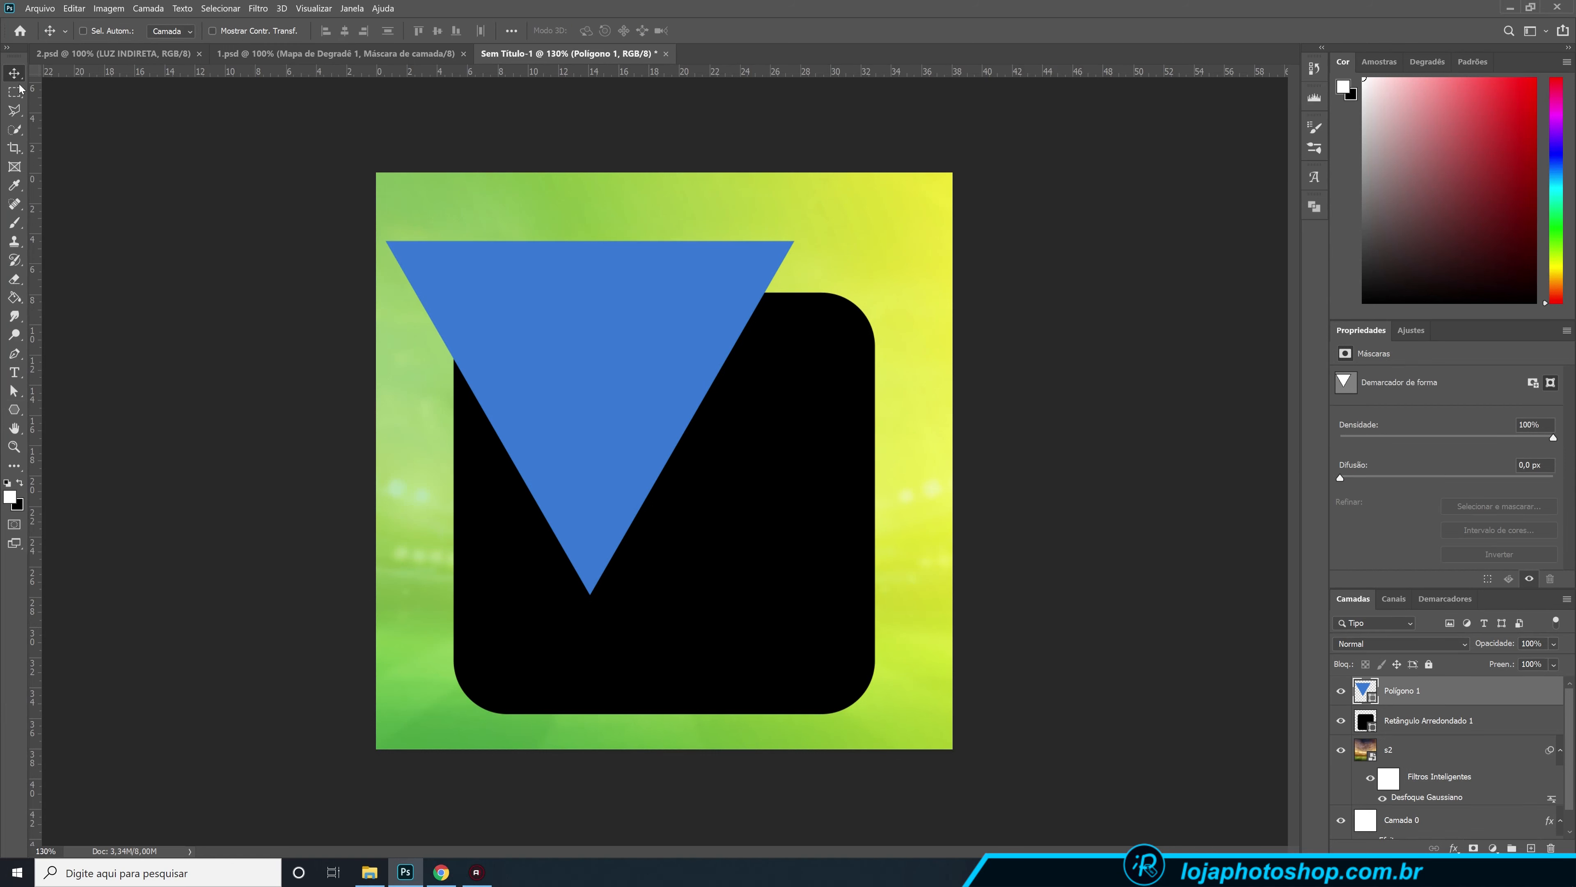
pyautogui.moveTo(527, 299); pyautogui.dragTo(608, 352)
pyautogui.press('ctrl')
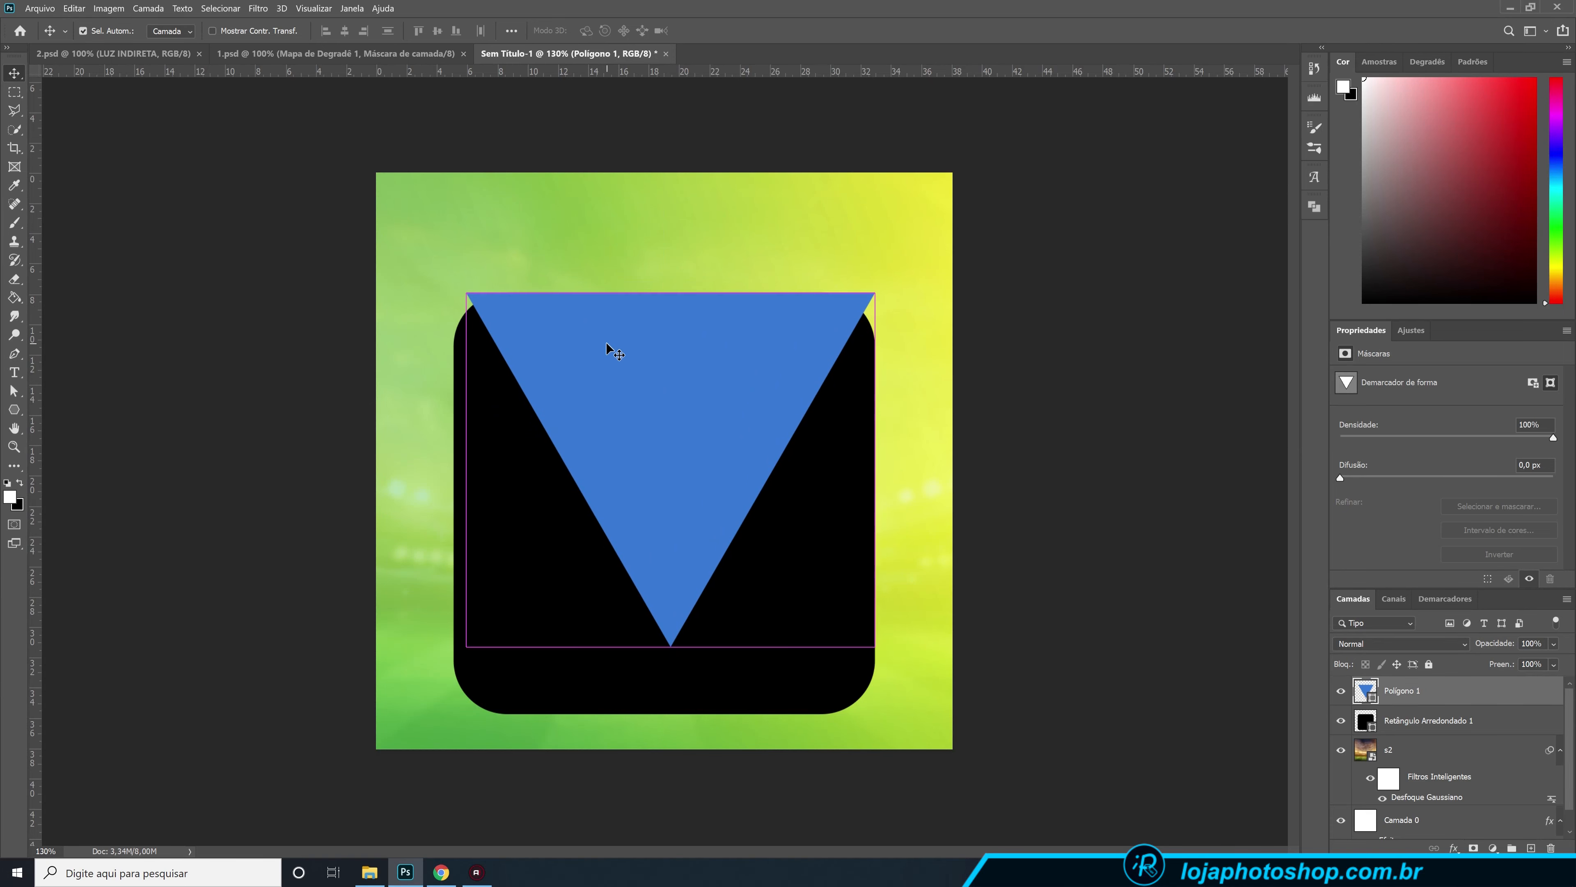
pyautogui.hotkey('ctrl', 't')
pyautogui.moveTo(684, 630); pyautogui.dragTo(676, 627)
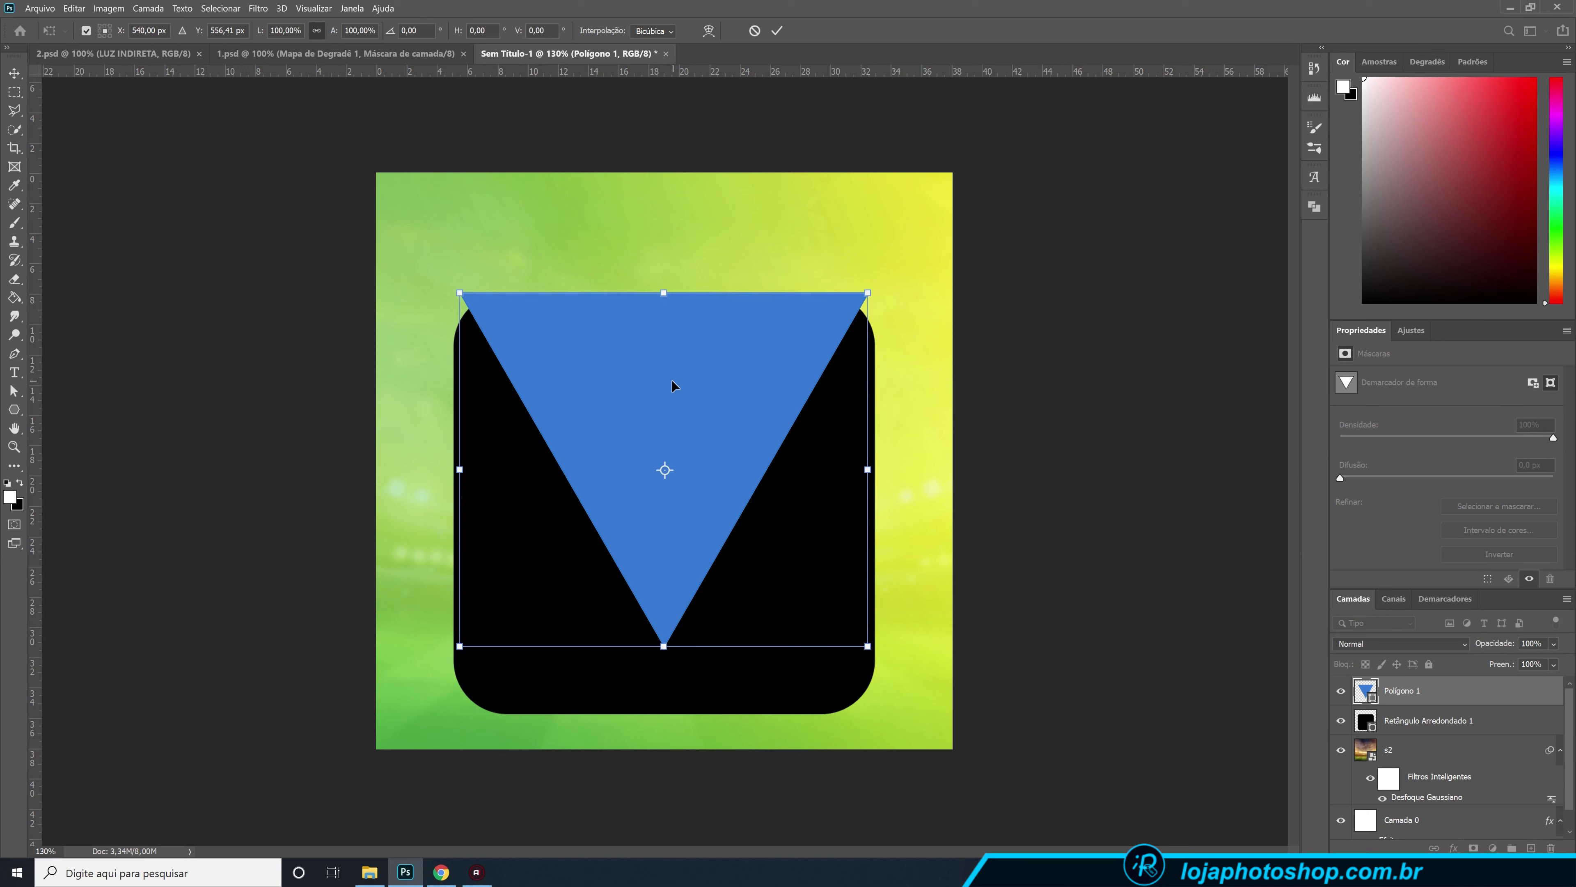
pyautogui.moveTo(672, 380)
pyautogui.mouseDown()
pyautogui.moveTo(669, 398)
pyautogui.moveTo(669, 379)
pyautogui.mouseUp()
# - Scale the triangle to 67.87% width and 132.45% height, keeping it centred with its tip extending below the rounded rectangle
pyautogui.moveTo(664, 646); pyautogui.dragTo(665, 706)
pyautogui.moveTo(670, 287); pyautogui.dragTo(671, 287)
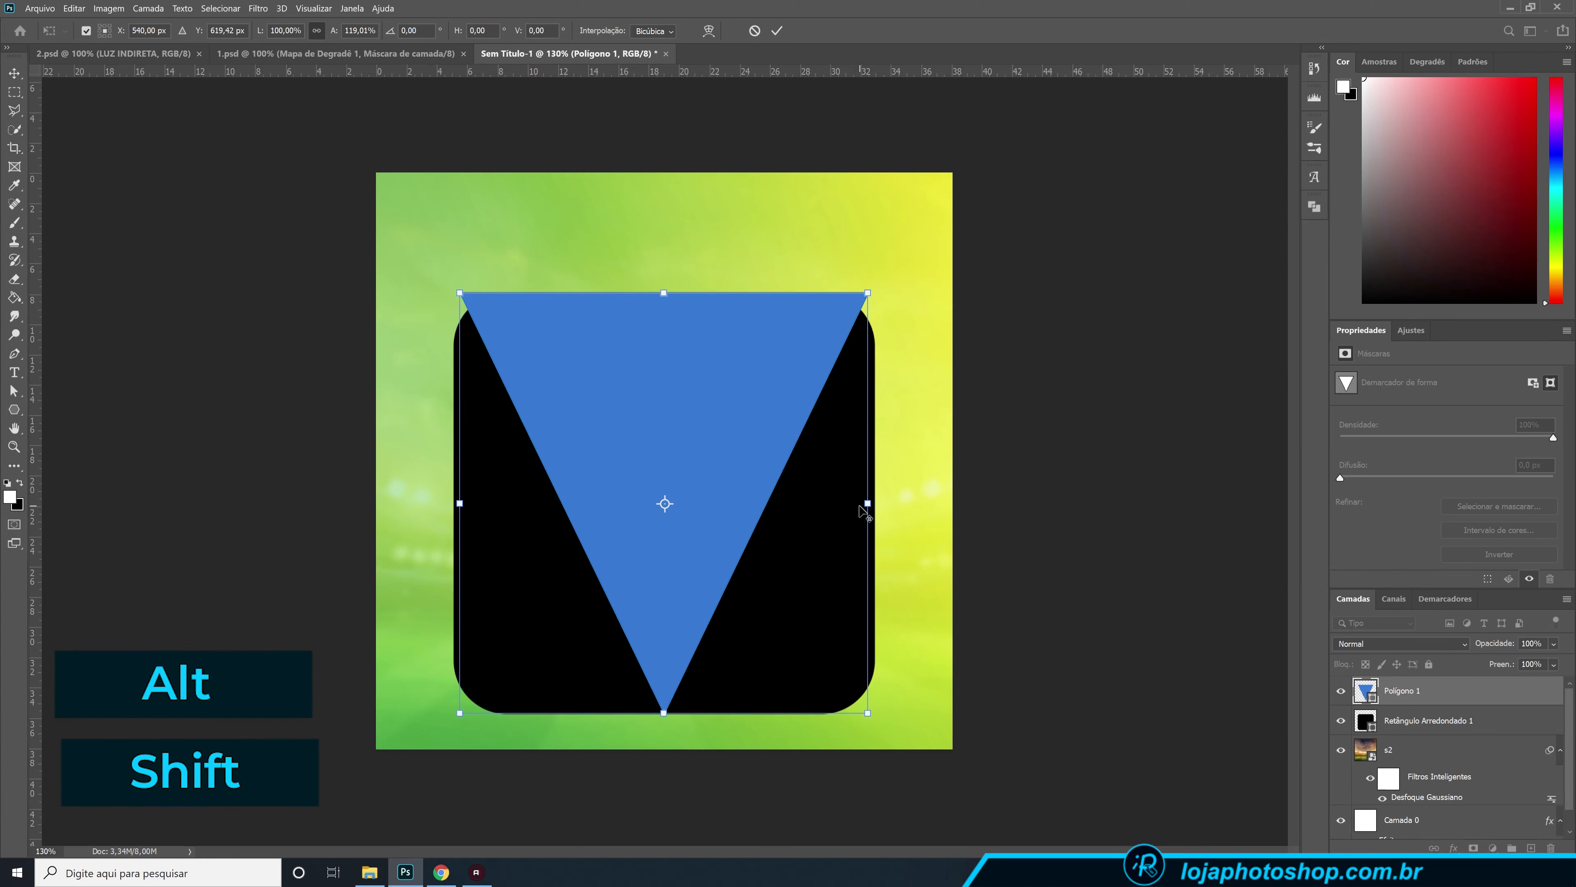
pyautogui.moveTo(868, 502); pyautogui.dragTo(800, 504)
pyautogui.moveTo(662, 713); pyautogui.dragTo(664, 761)
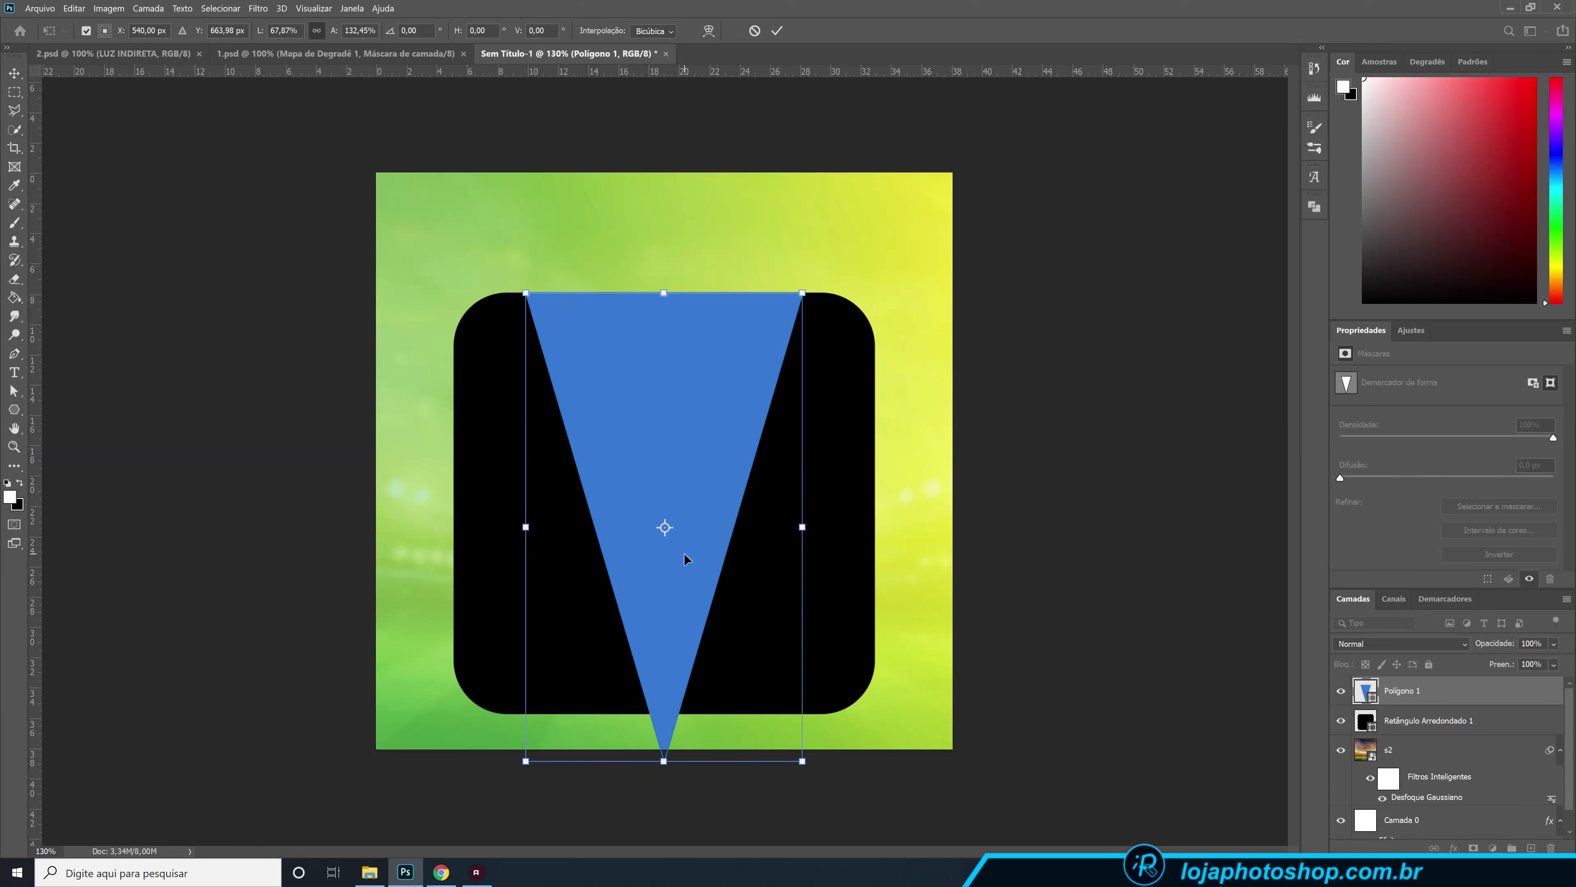
pyautogui.click(777, 30)
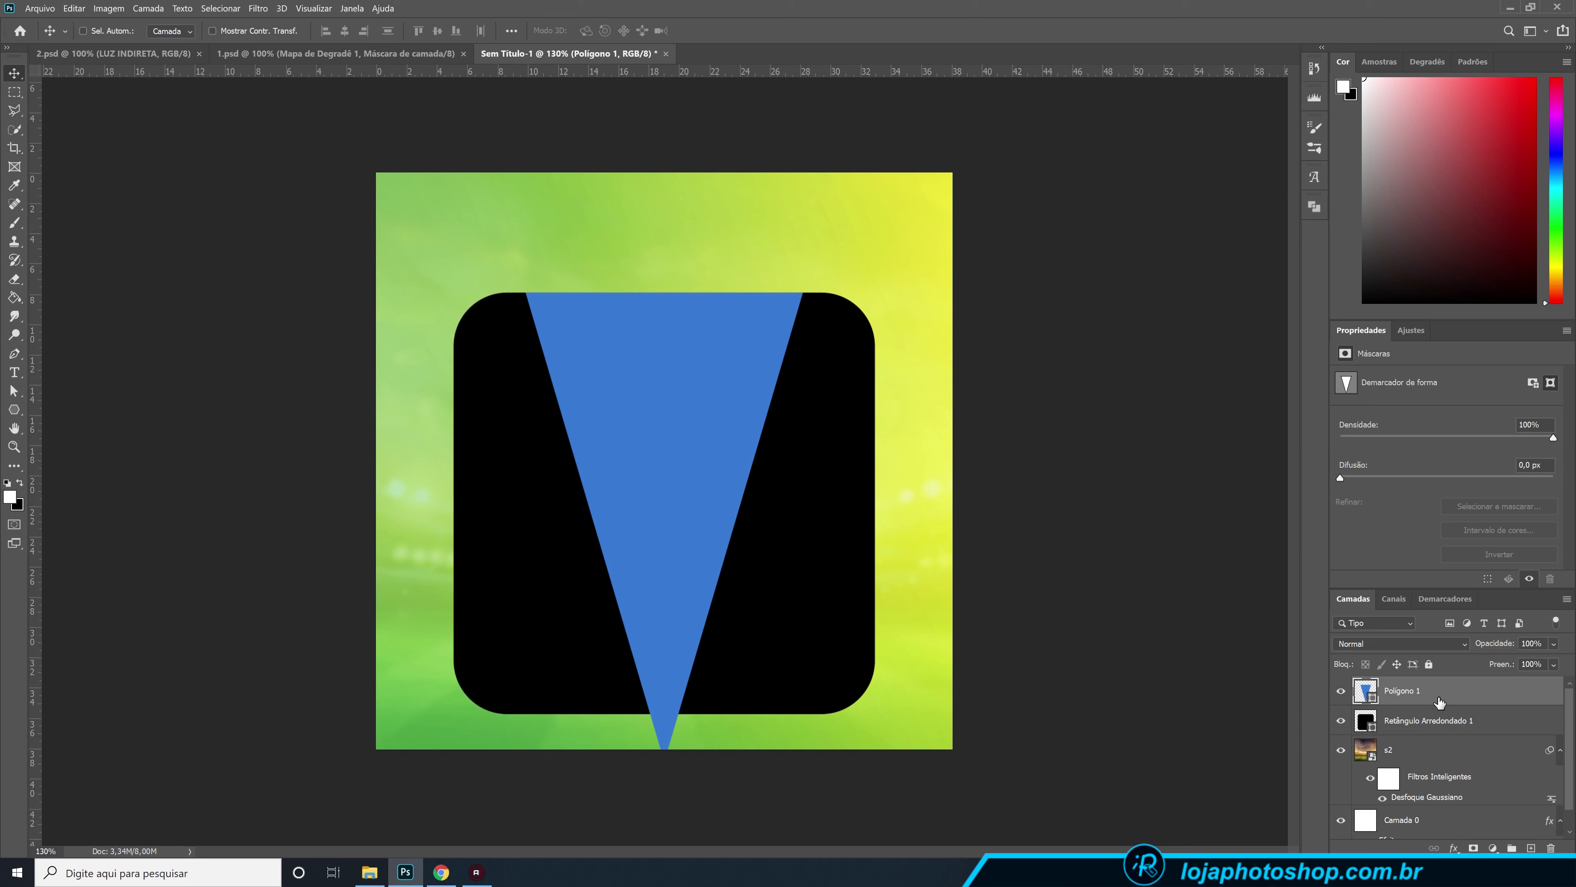
pyautogui.press('alt')
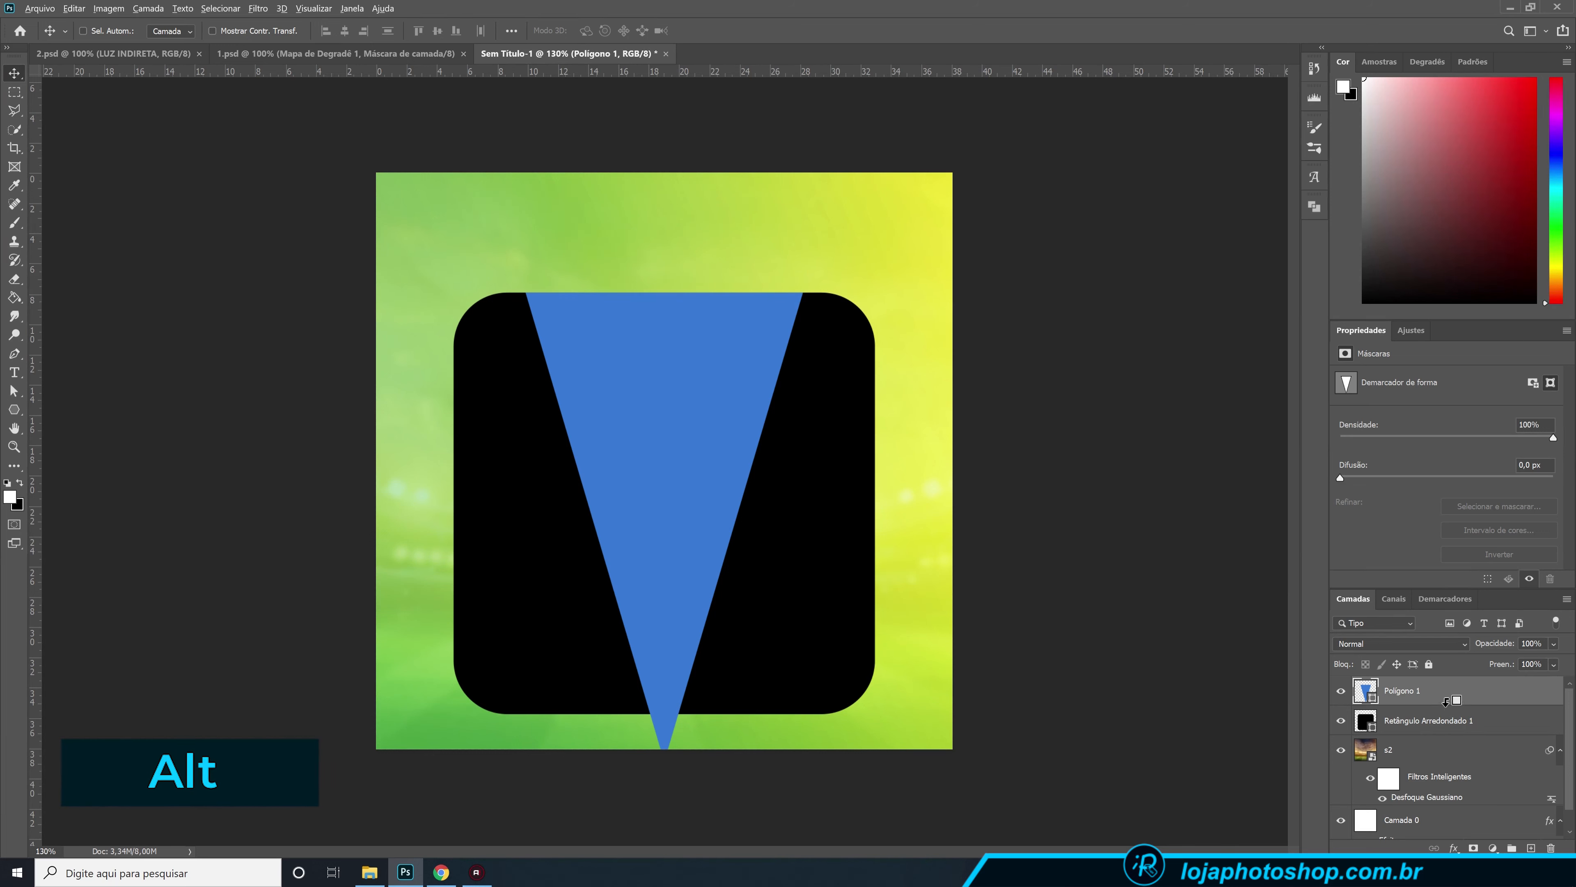
pyautogui.keyDown('alt'); pyautogui.click(1449, 700); pyautogui.keyUp('alt')
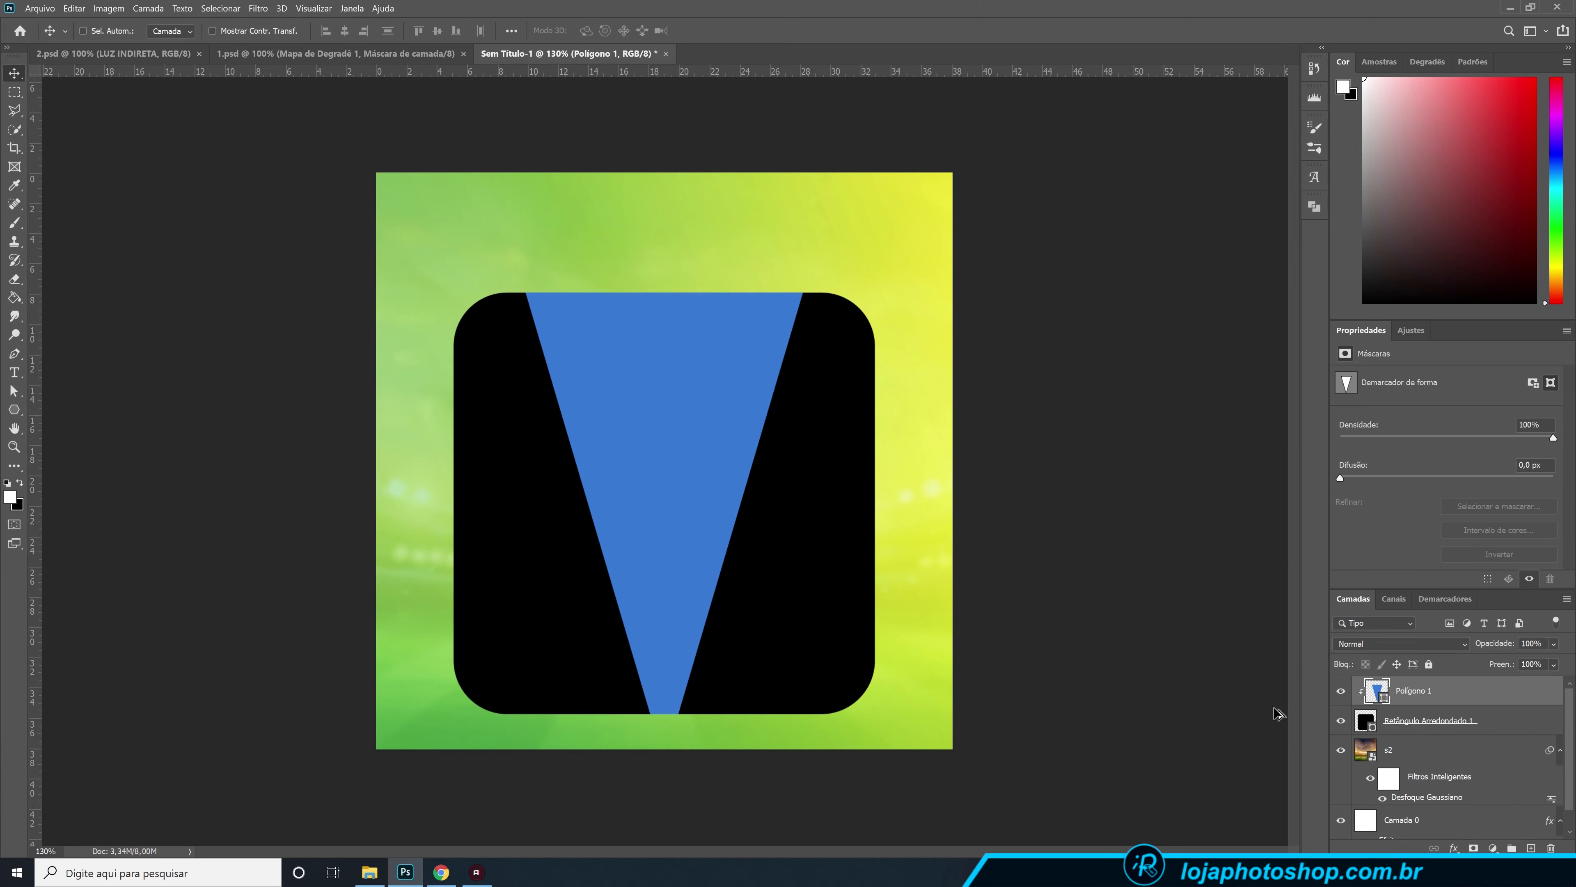
pyautogui.hotkey('ctrl', 'alt', 'g')
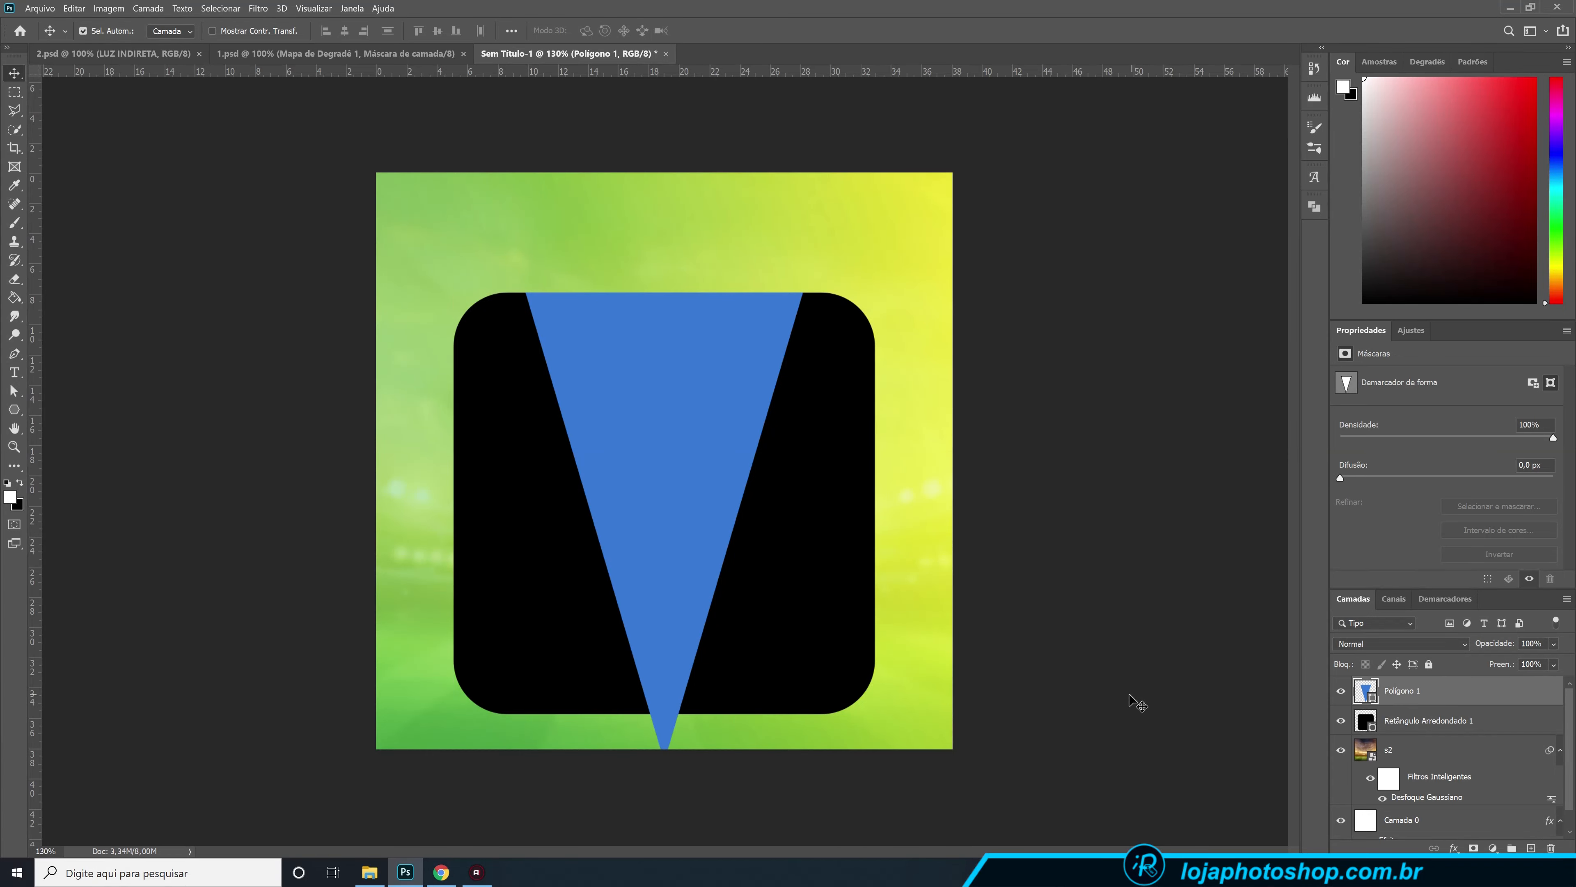
# - Create a clipping mask so the blue triangle is clipped to the rounded rectangle
pyautogui.rightClick(1455, 694)
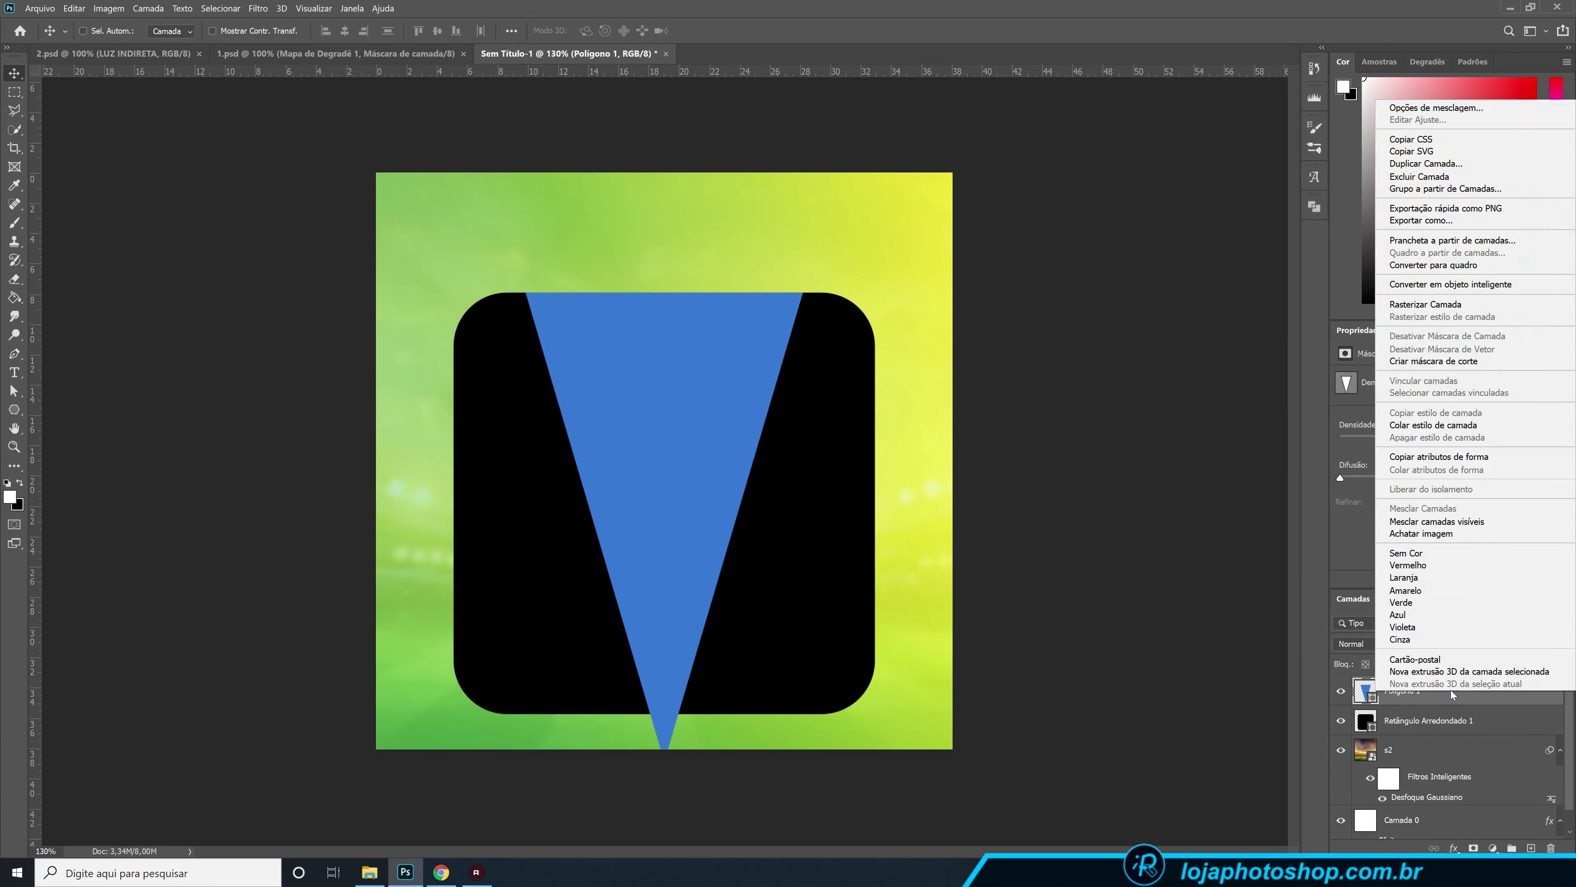
pyautogui.click(1482, 361)
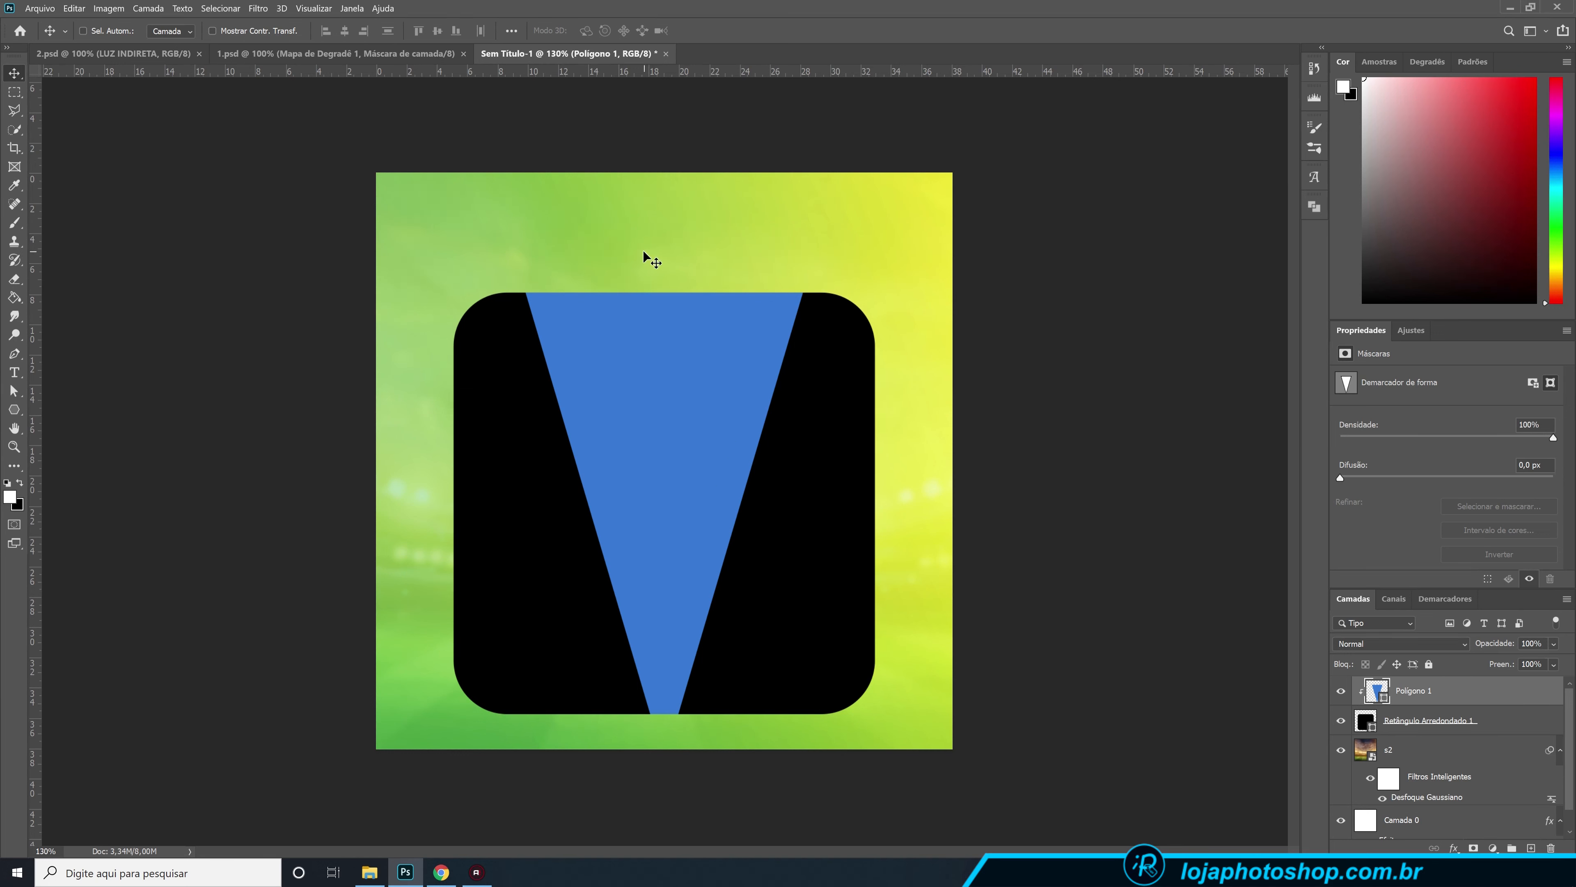
# - On a new layer, draw a white Pen shape of about 447 × 855 px along the triangle's right edge, covering the frame's right part
pyautogui.click(23, 359)
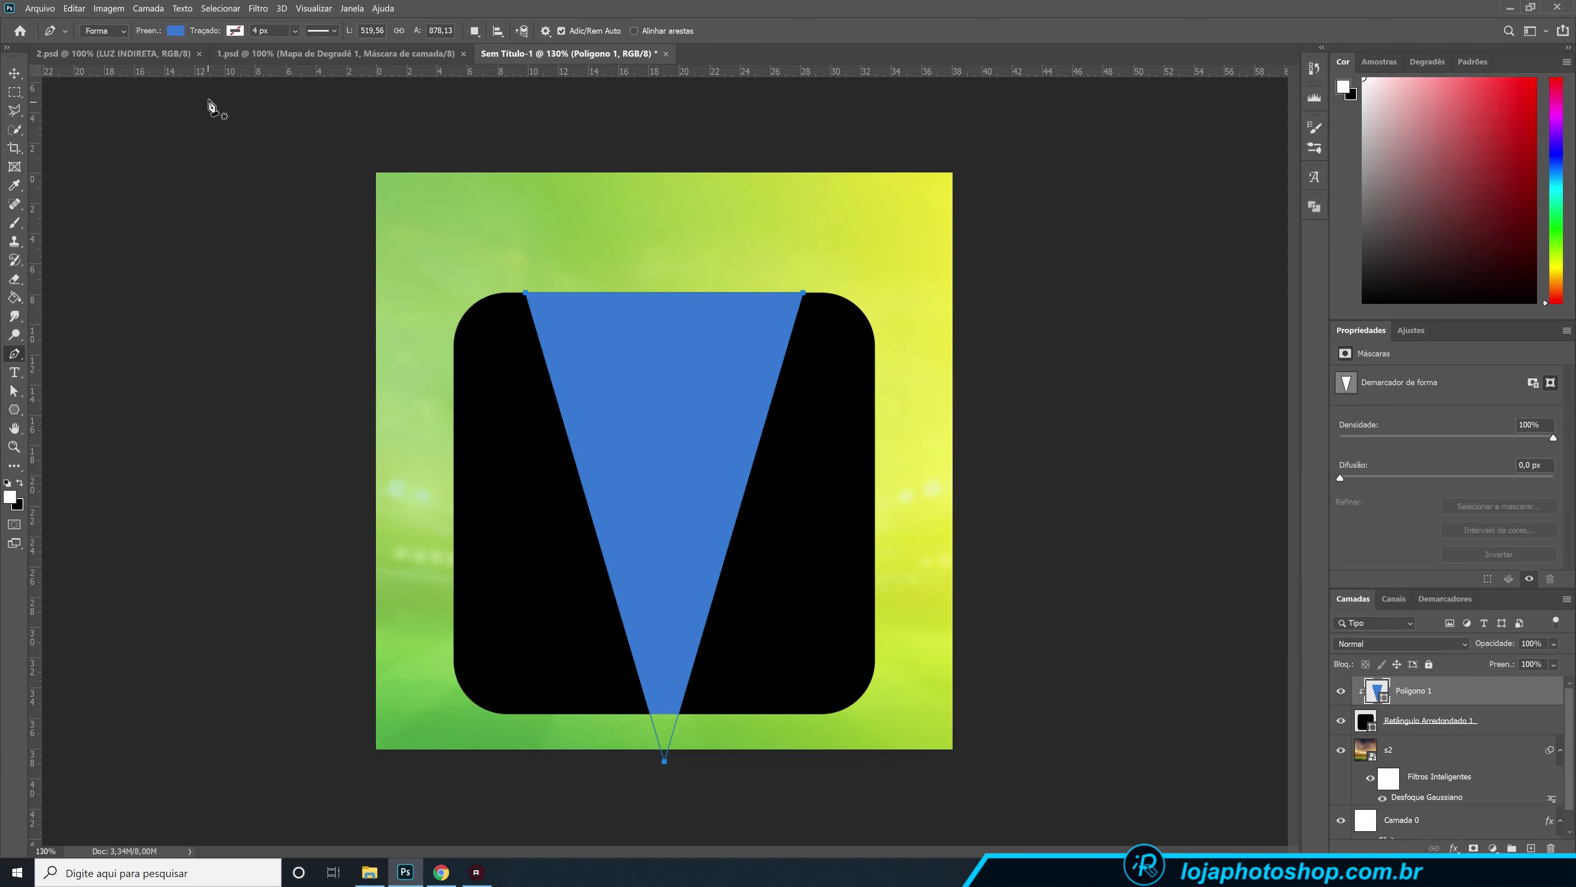
pyautogui.click(1533, 848)
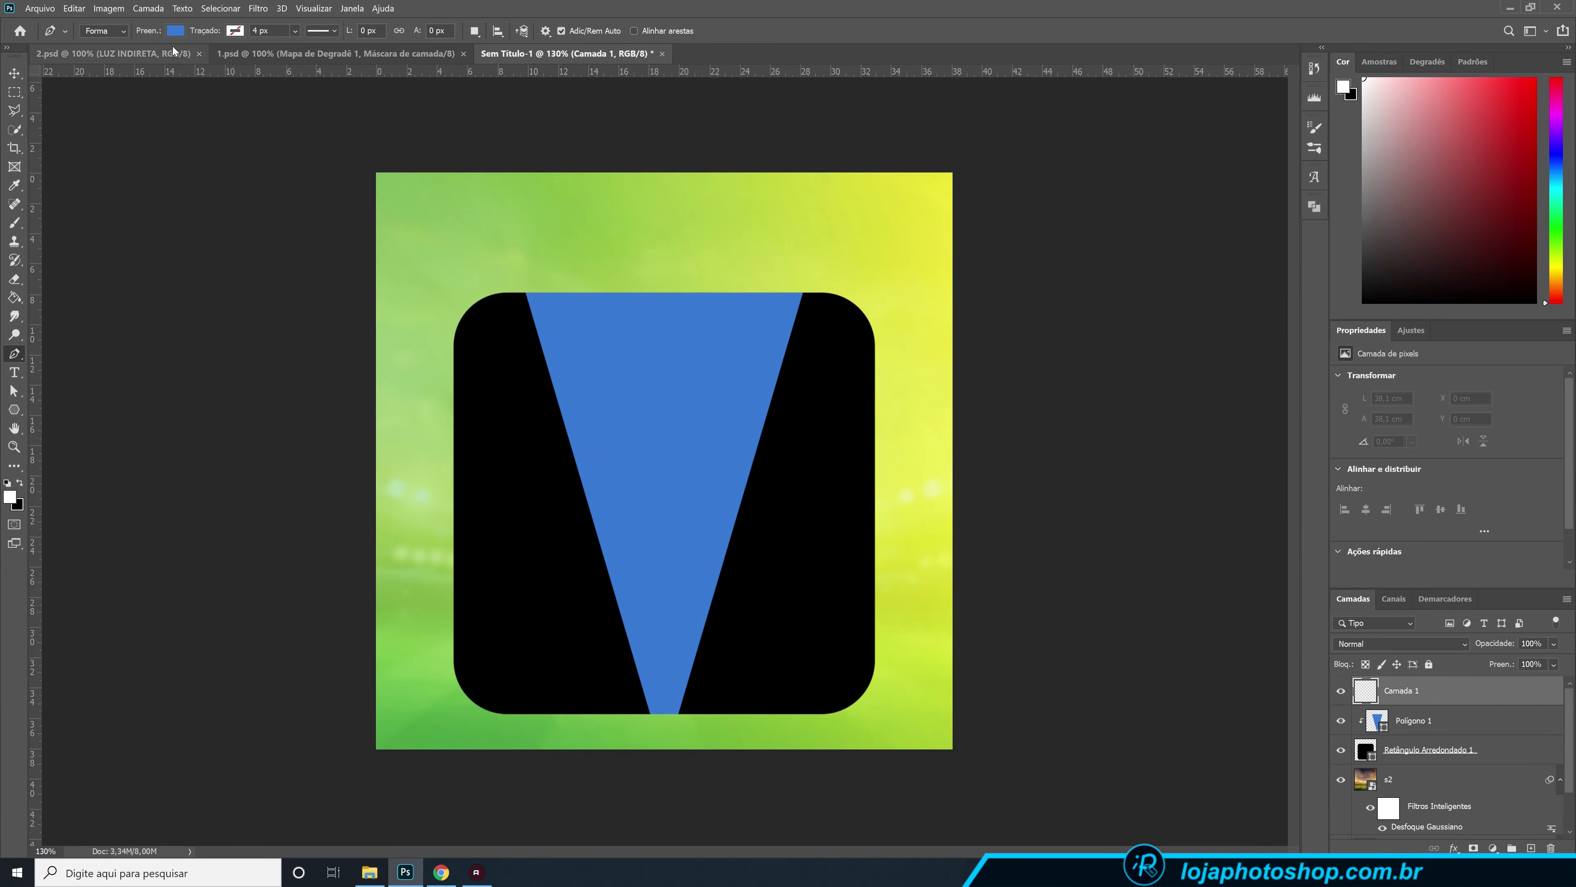
pyautogui.click(173, 30)
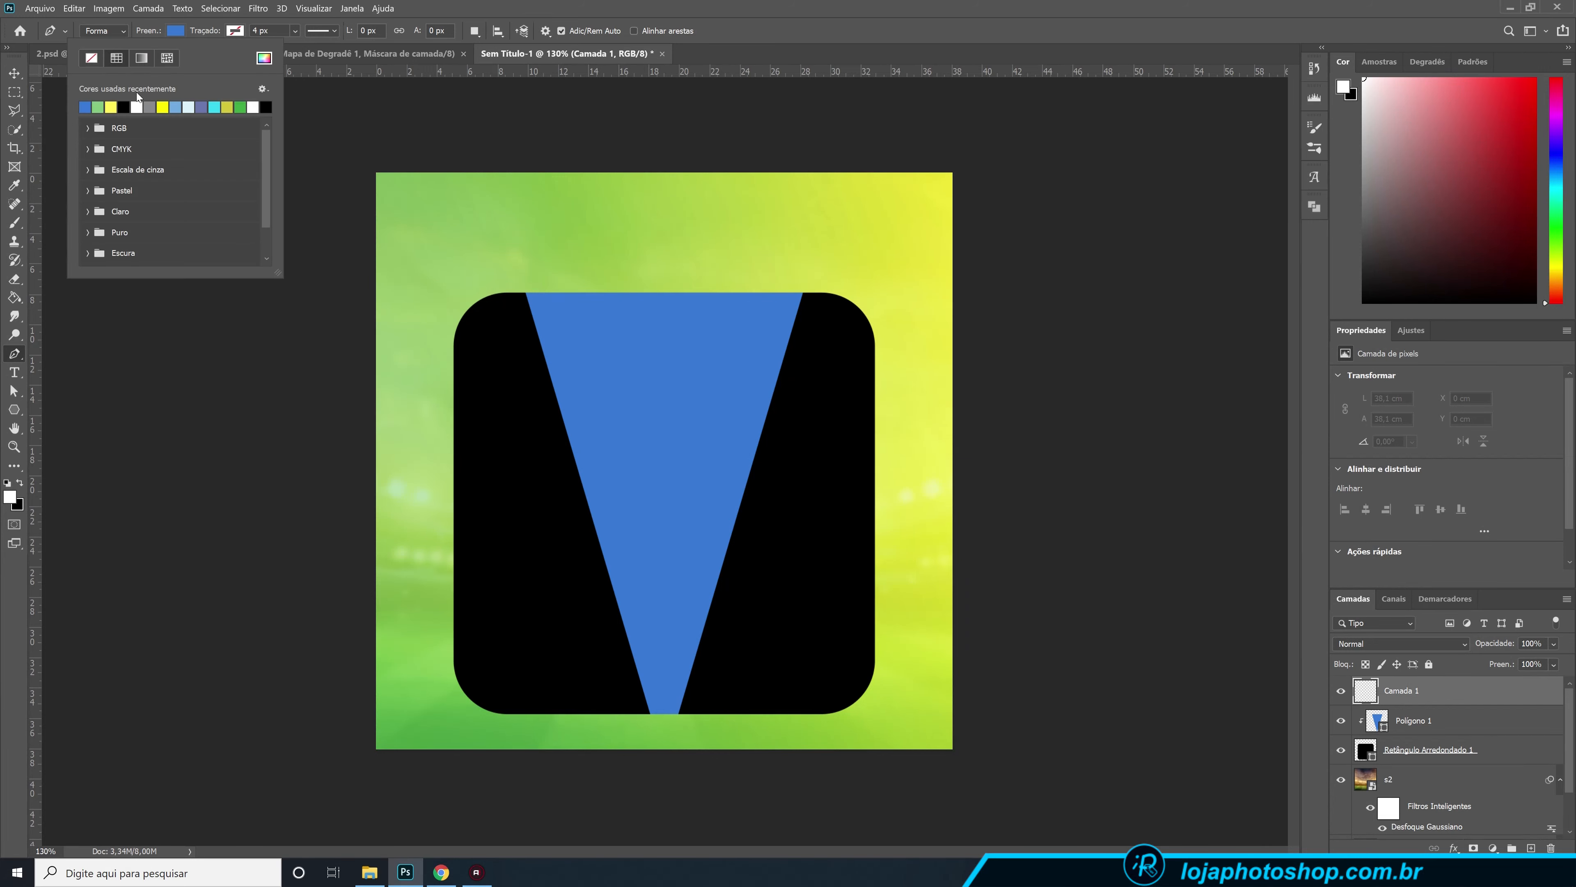
pyautogui.click(252, 107)
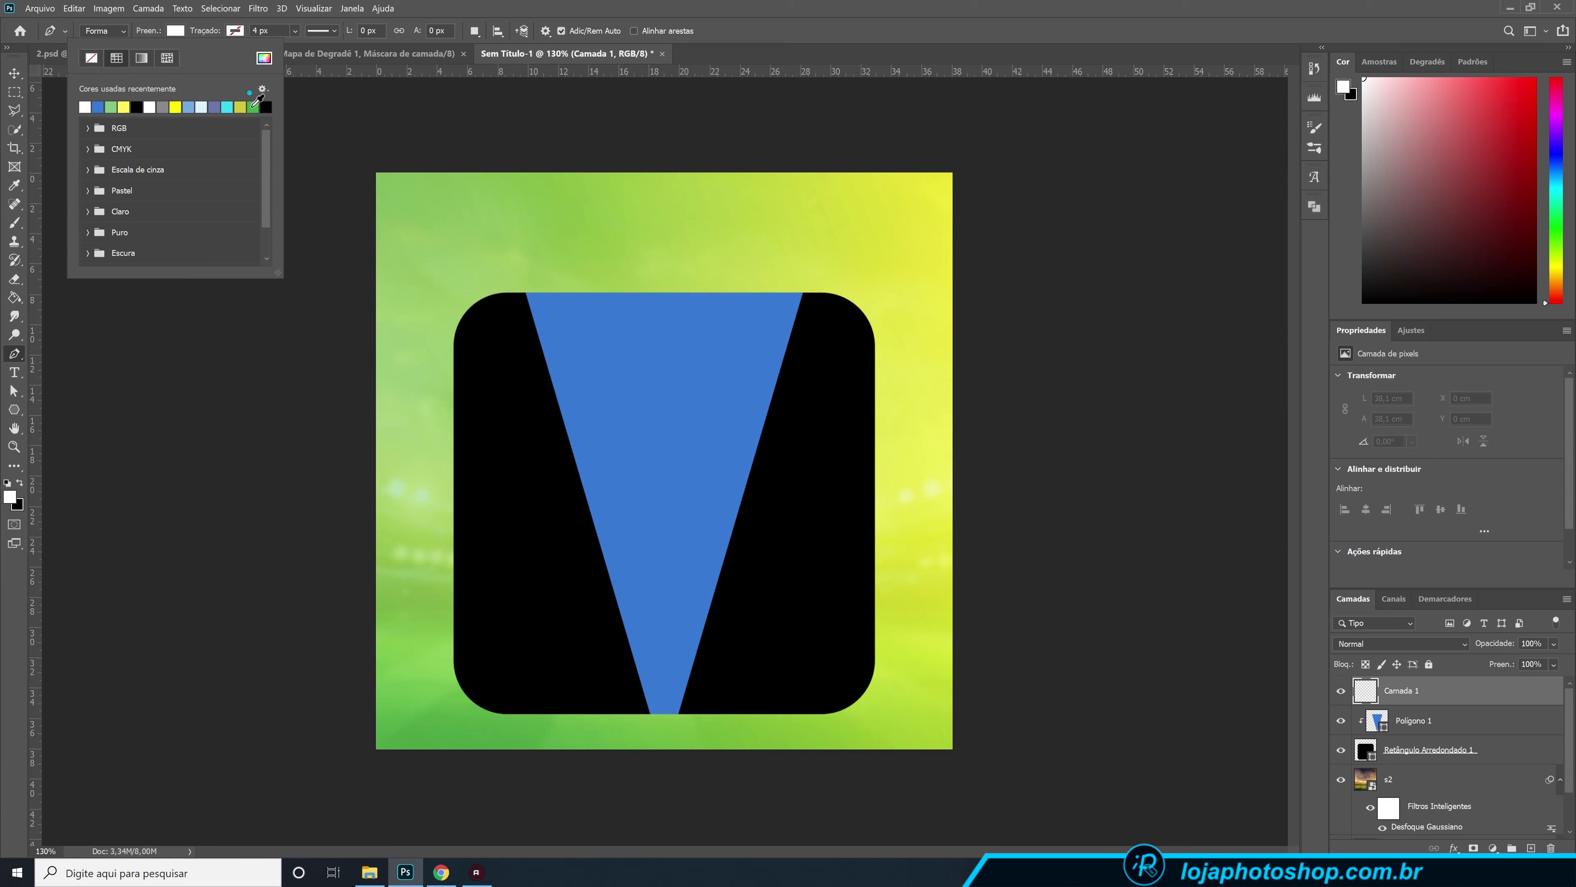
pyautogui.click(509, 5)
pyautogui.click(801, 282)
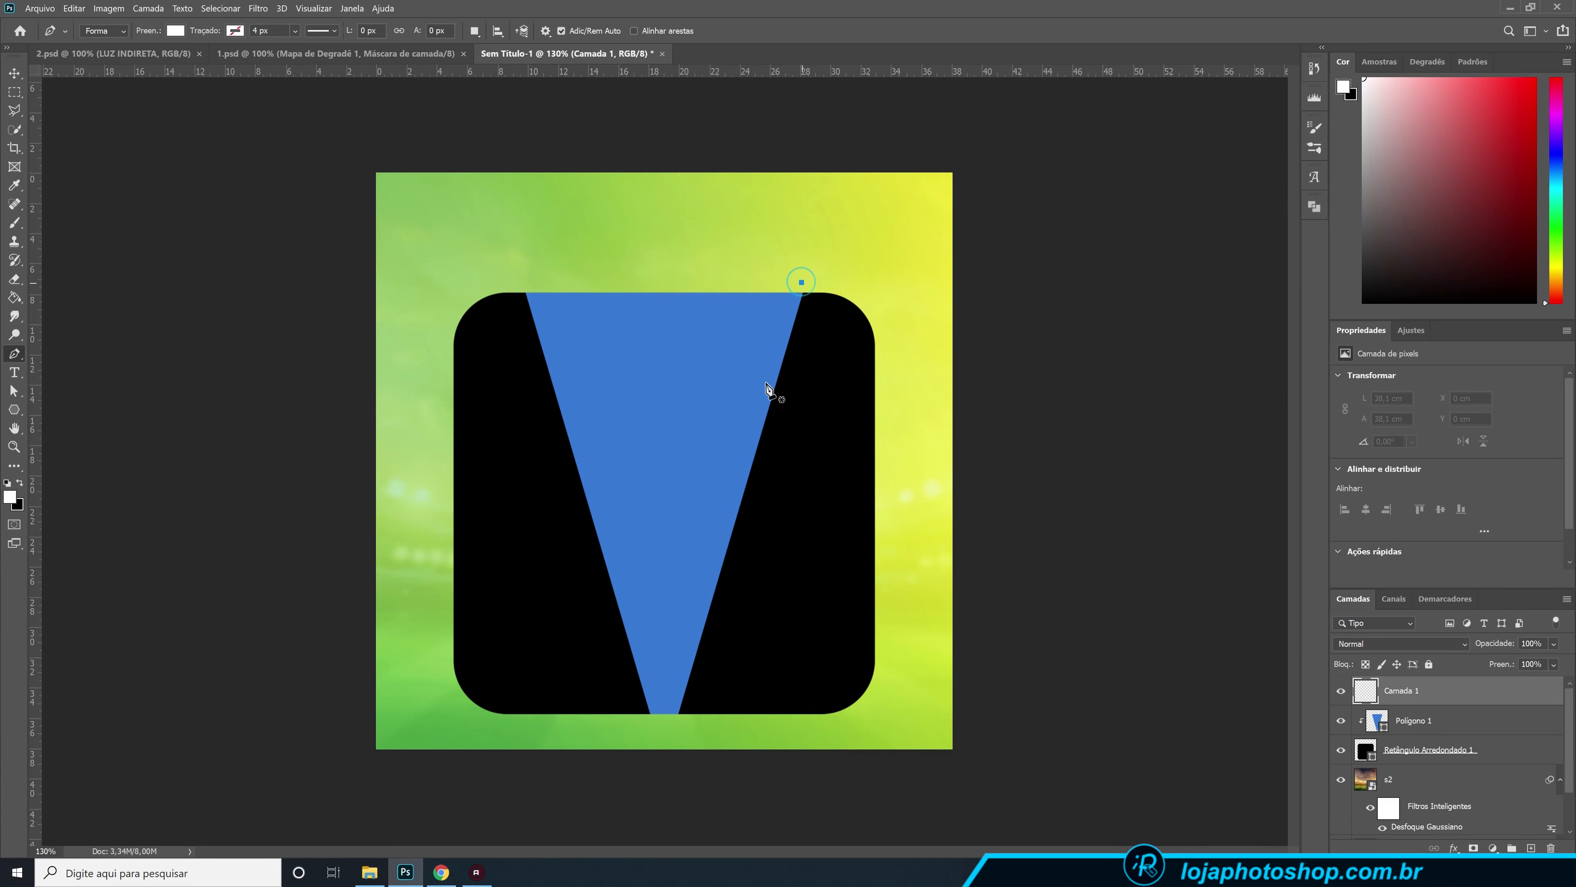
pyautogui.click(673, 725)
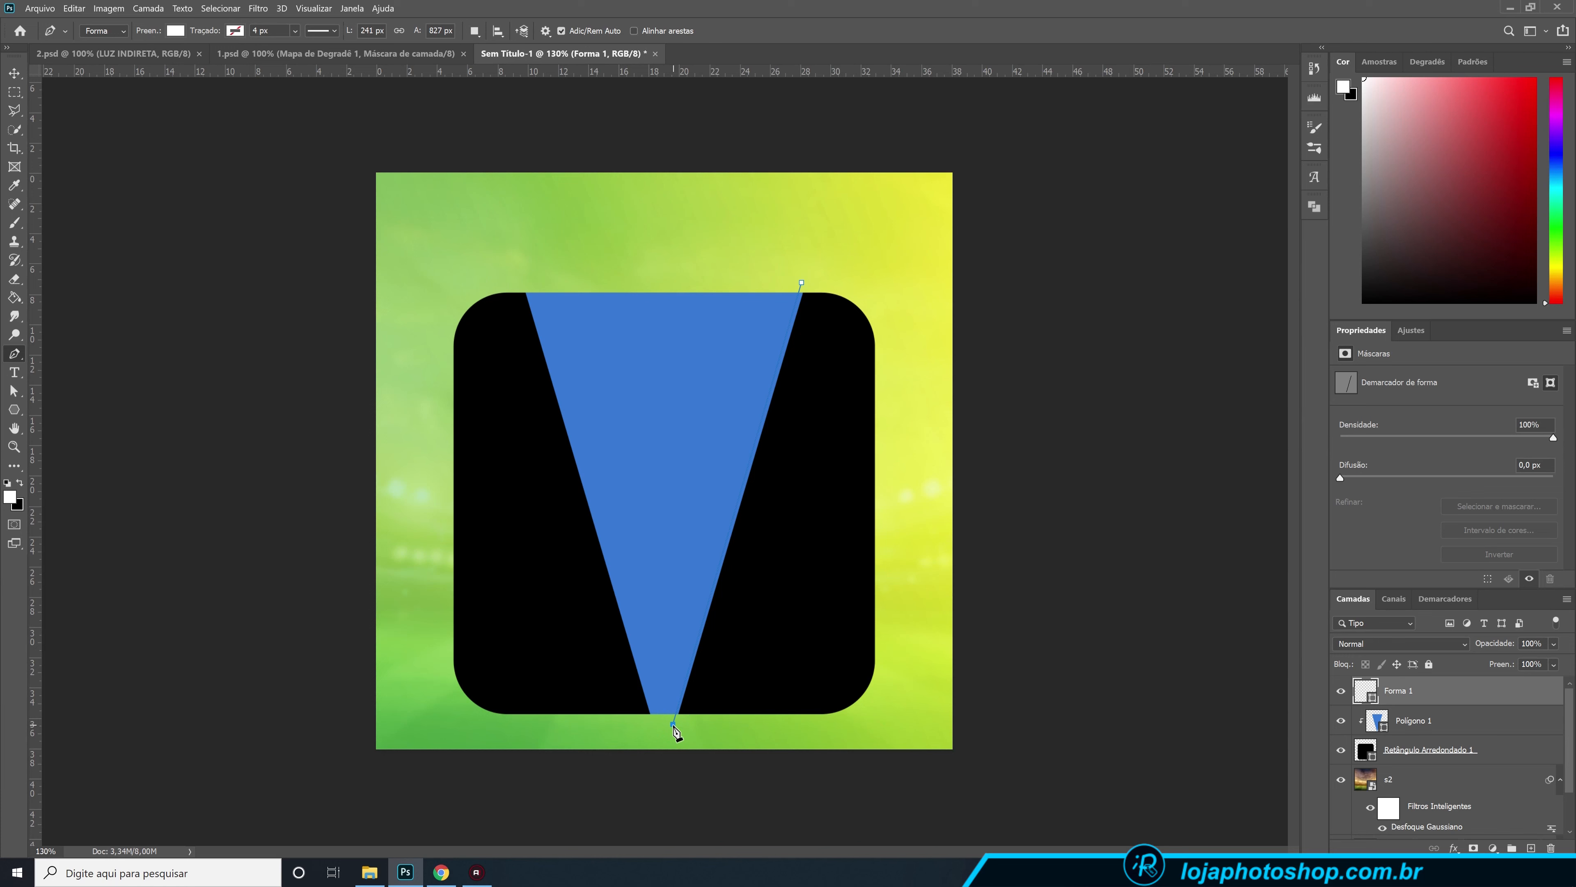
pyautogui.moveTo(894, 678); pyautogui.dragTo(897, 595)
pyautogui.moveTo(888, 283); pyautogui.dragTo(844, 267)
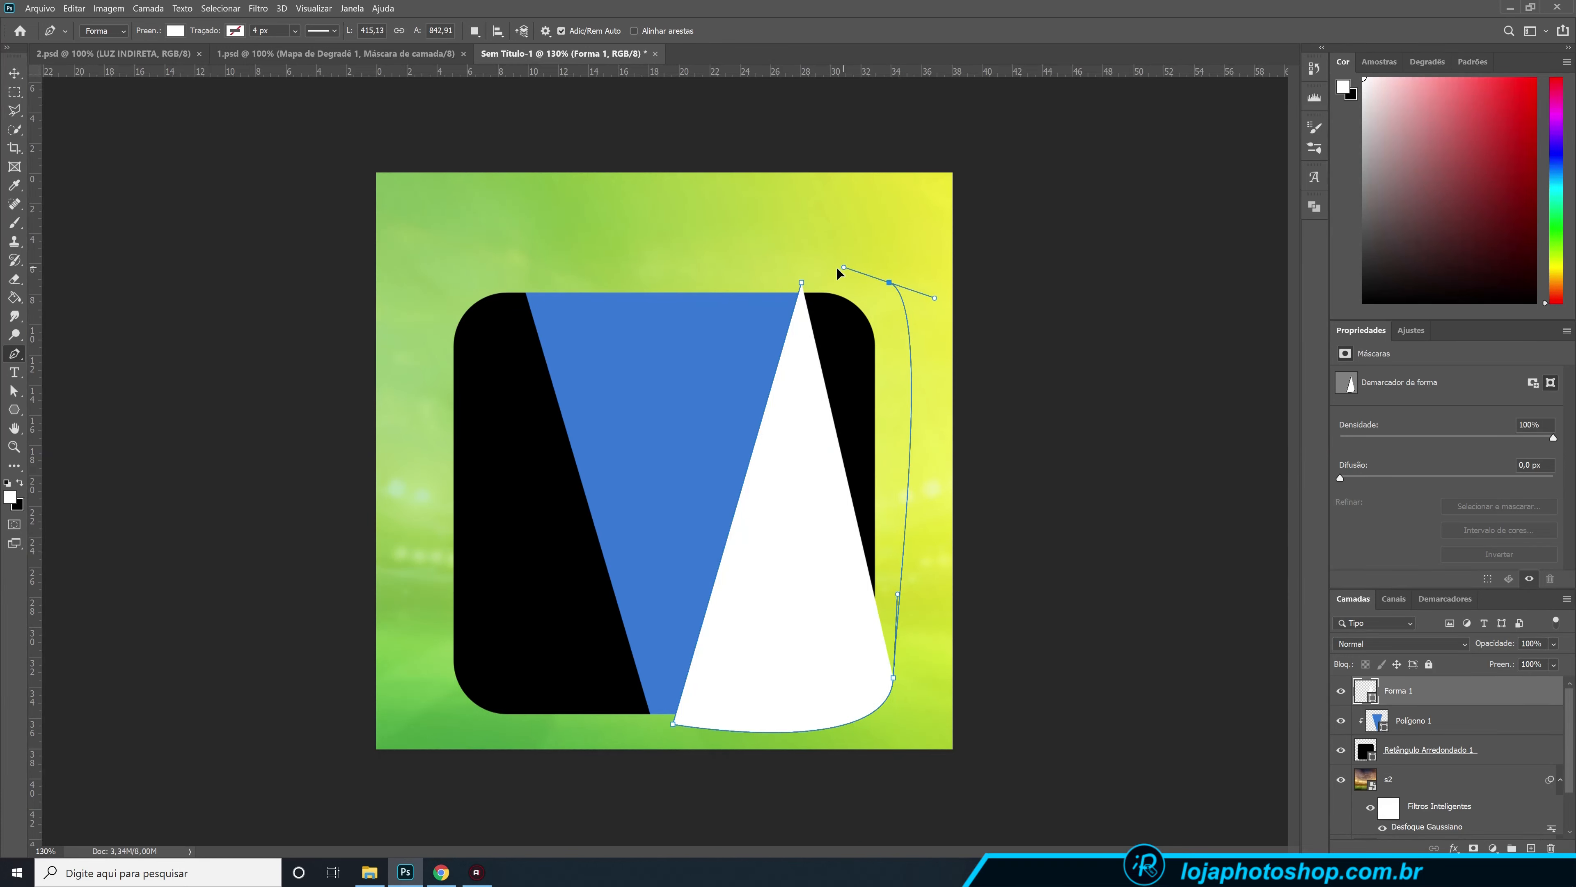
pyautogui.click(801, 282)
pyautogui.hotkey('ctrl', 'z')
pyautogui.click(801, 282)
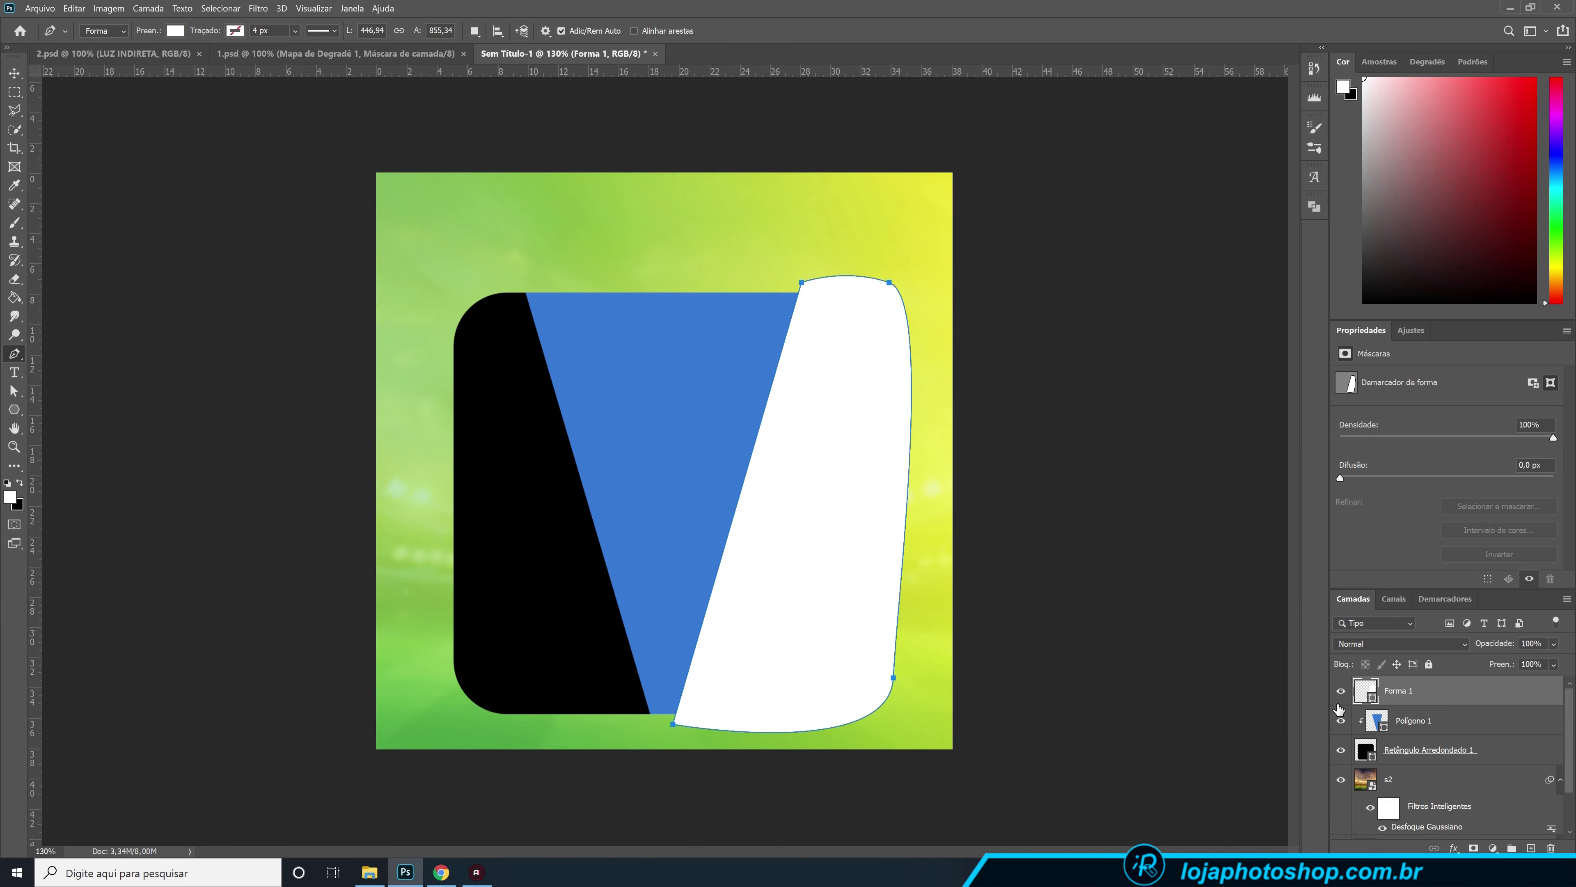
# - Clip the white Forma 1 shape to the rounded rectangle
pyautogui.rightClick(1446, 700)
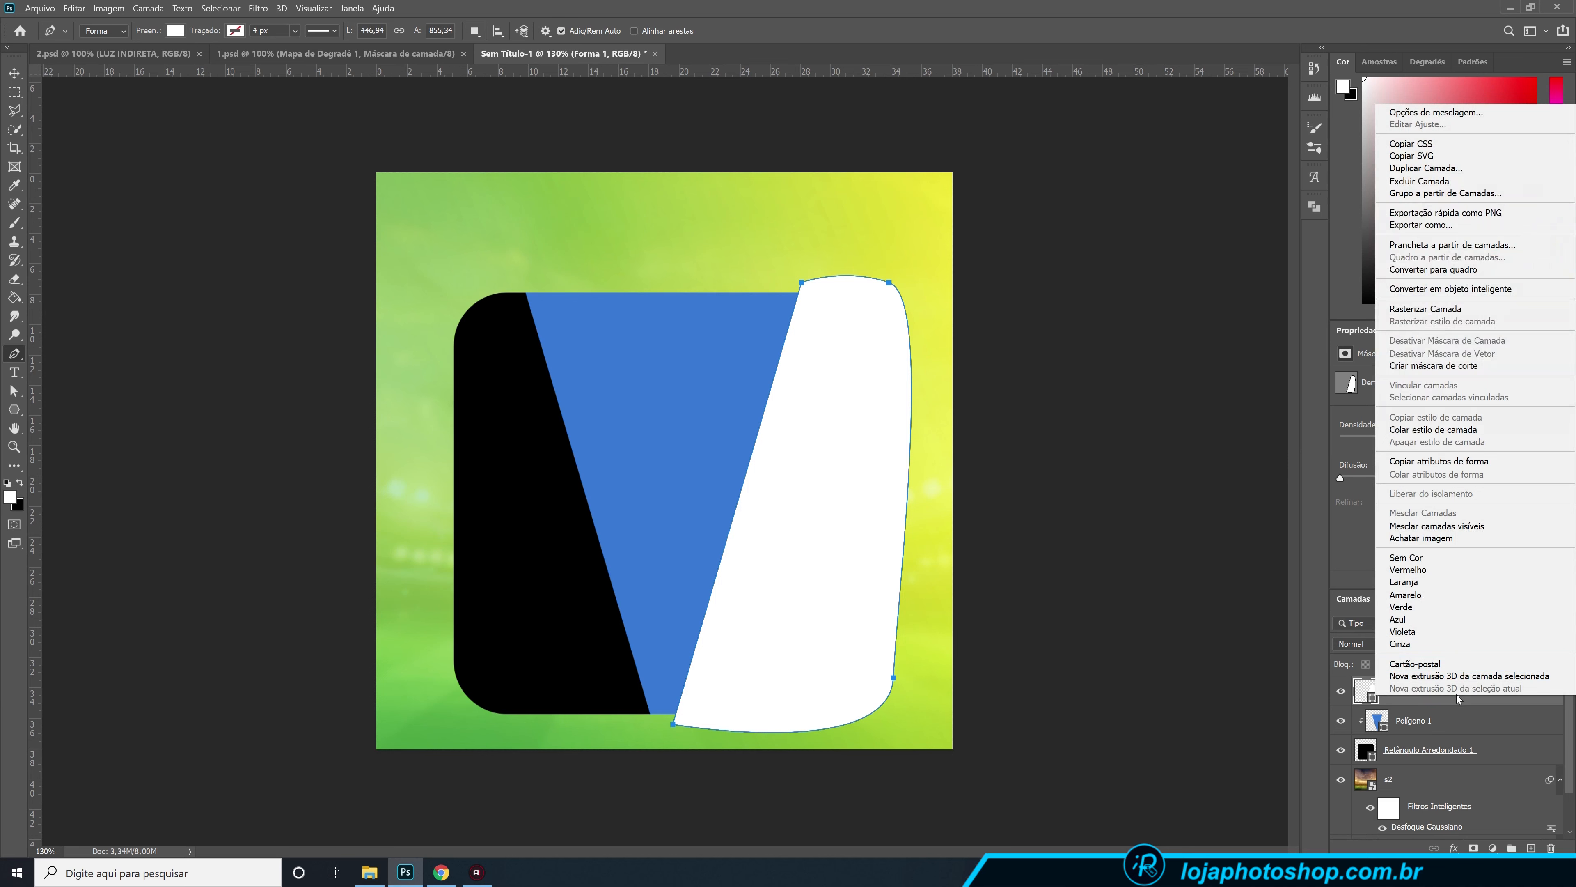
pyautogui.click(1461, 706)
pyautogui.keyDown('alt'); pyautogui.click(1463, 702); pyautogui.keyUp('alt')
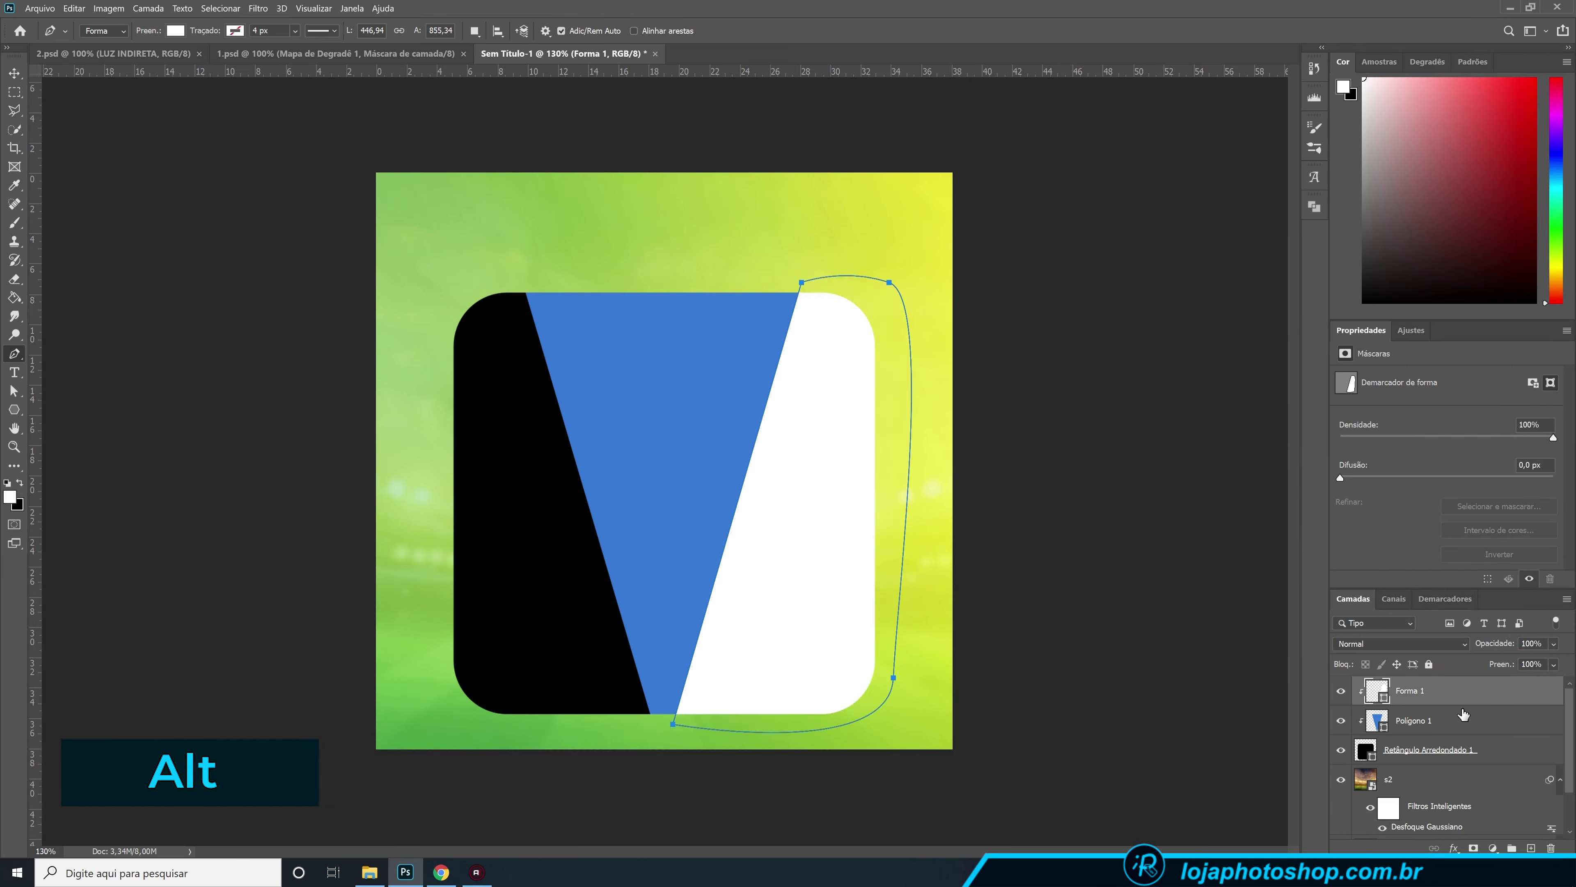
# - Place the R9 photo as an embedded image above the Forma 1 layer
pyautogui.click(1412, 745)
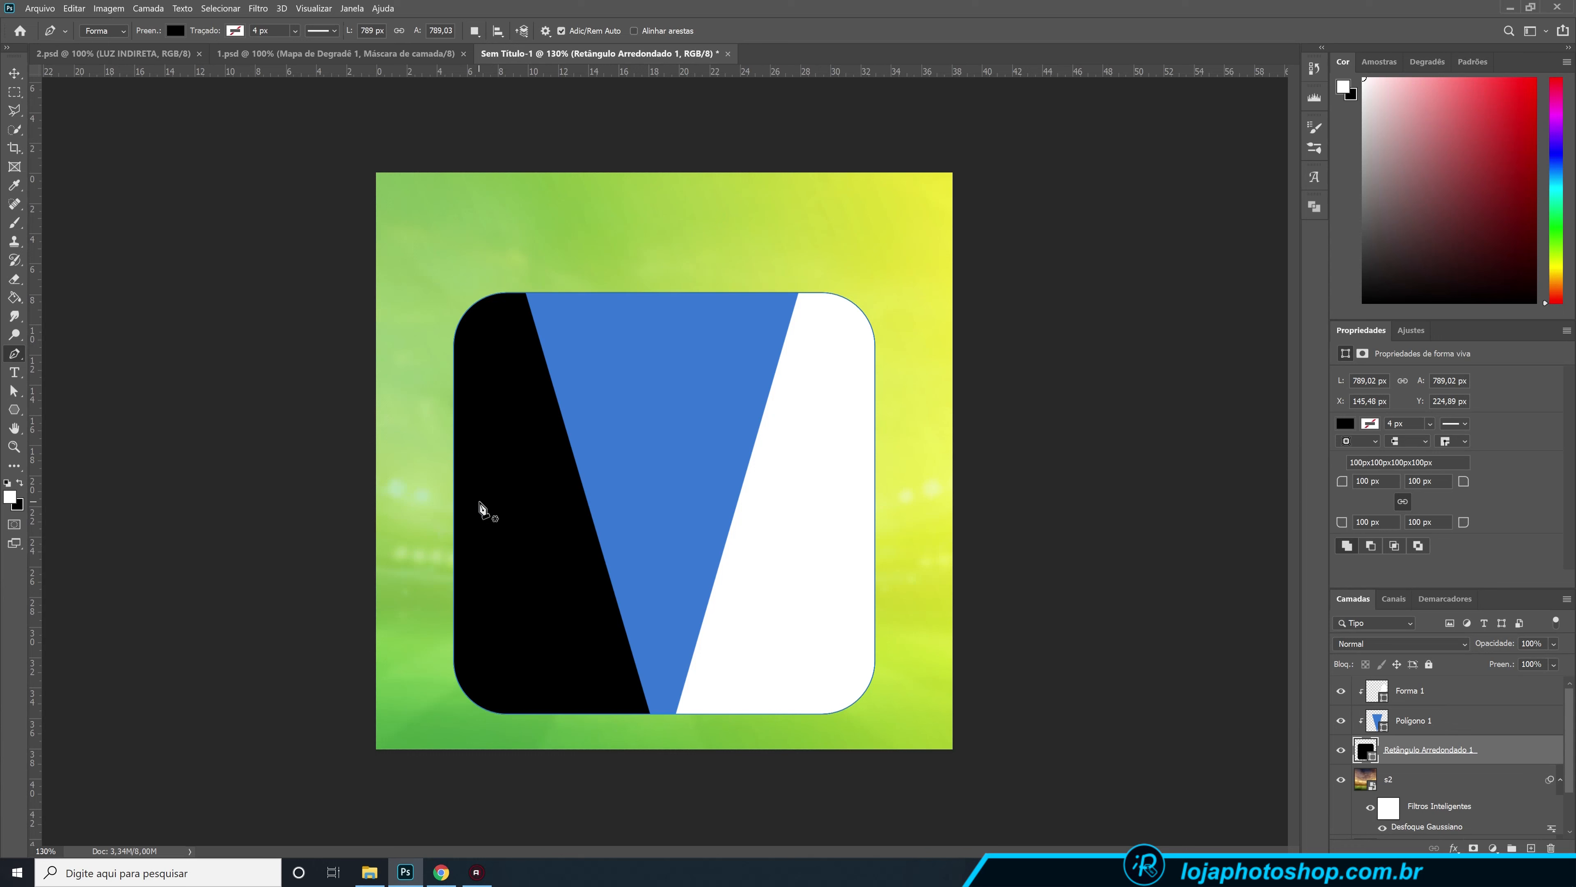
pyautogui.click(1480, 694)
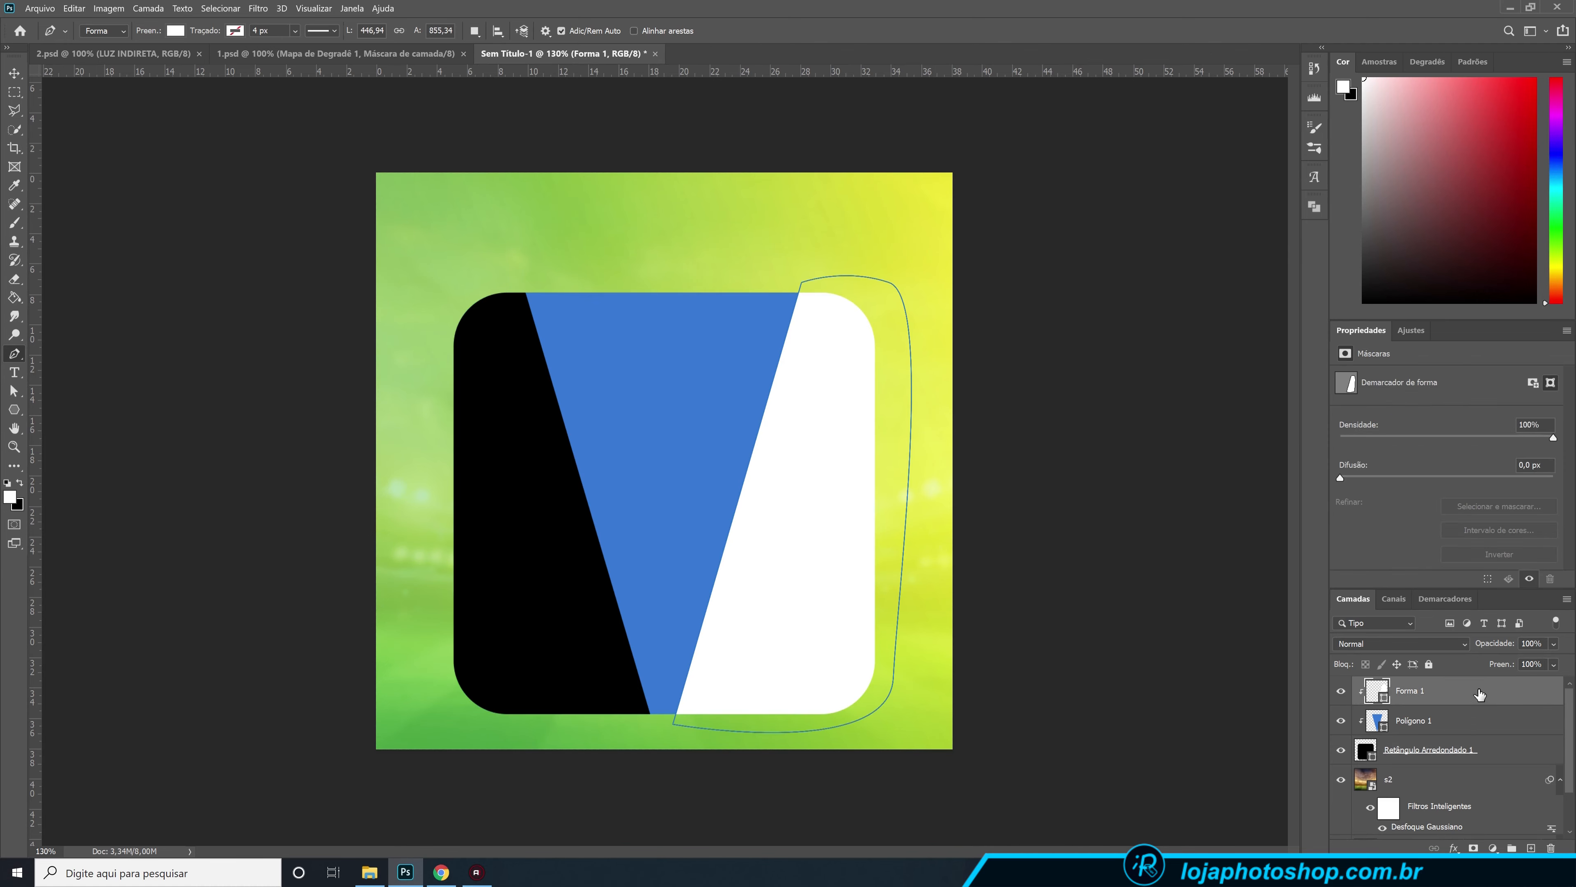
pyautogui.click(369, 873)
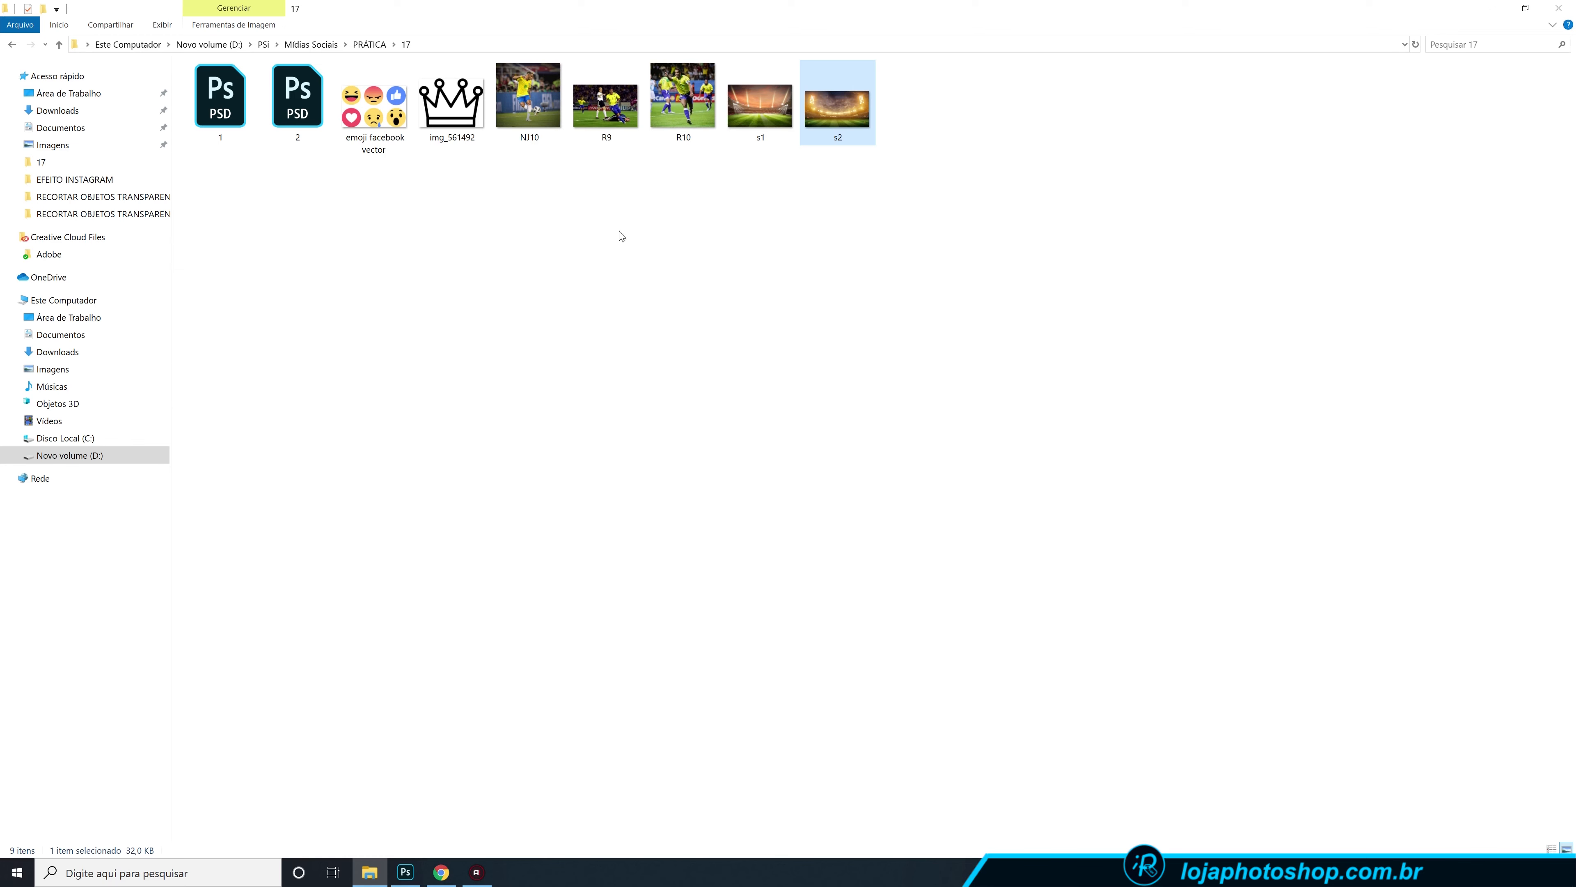
pyautogui.click(405, 873)
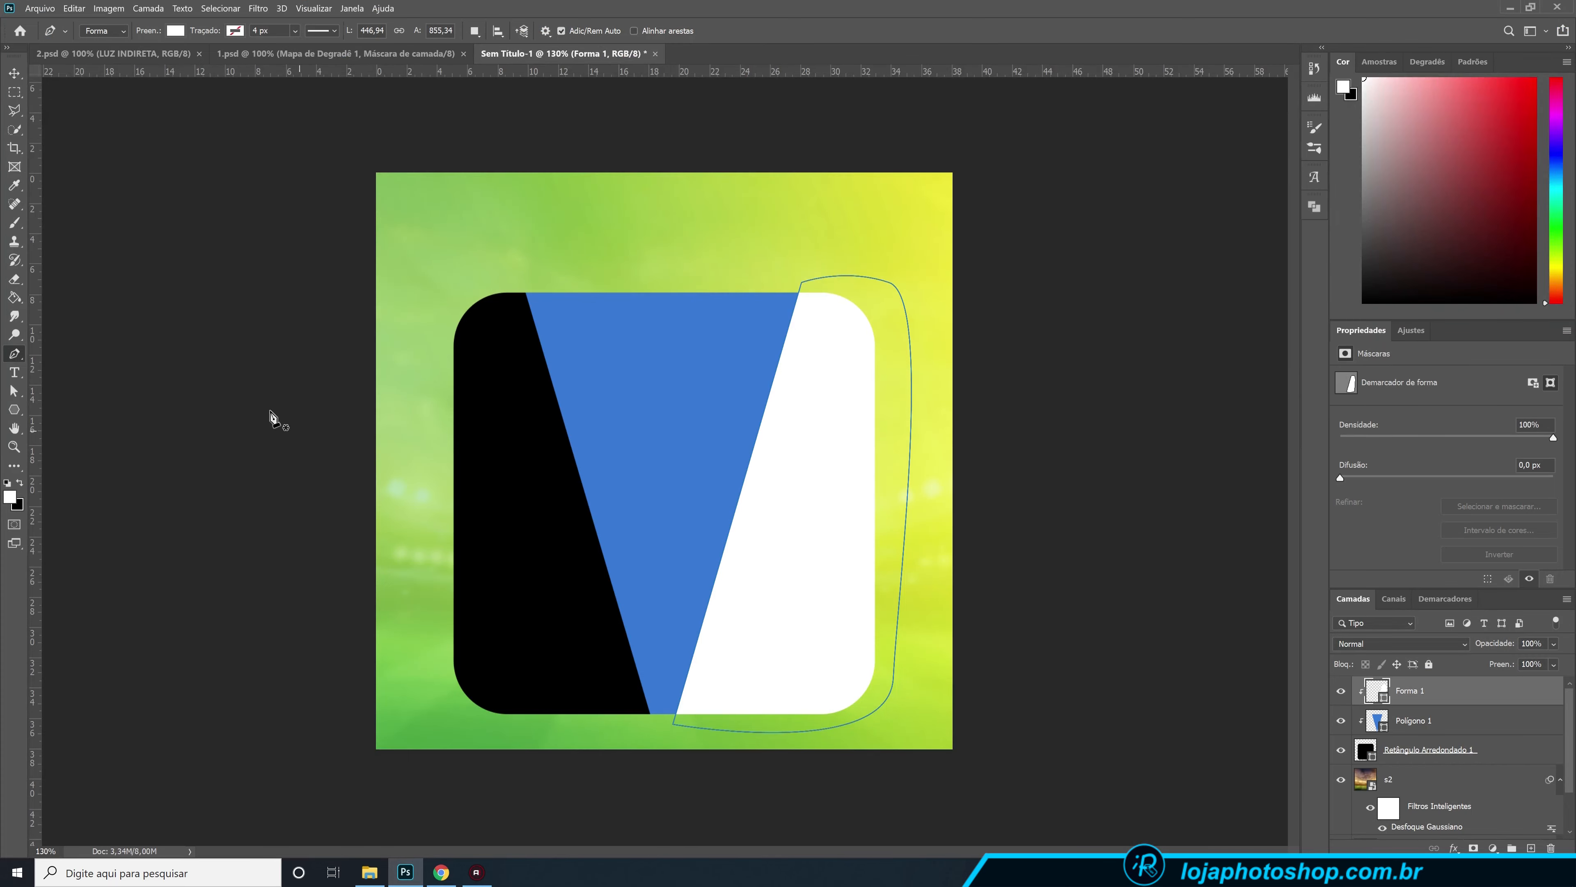
pyautogui.click(39, 9)
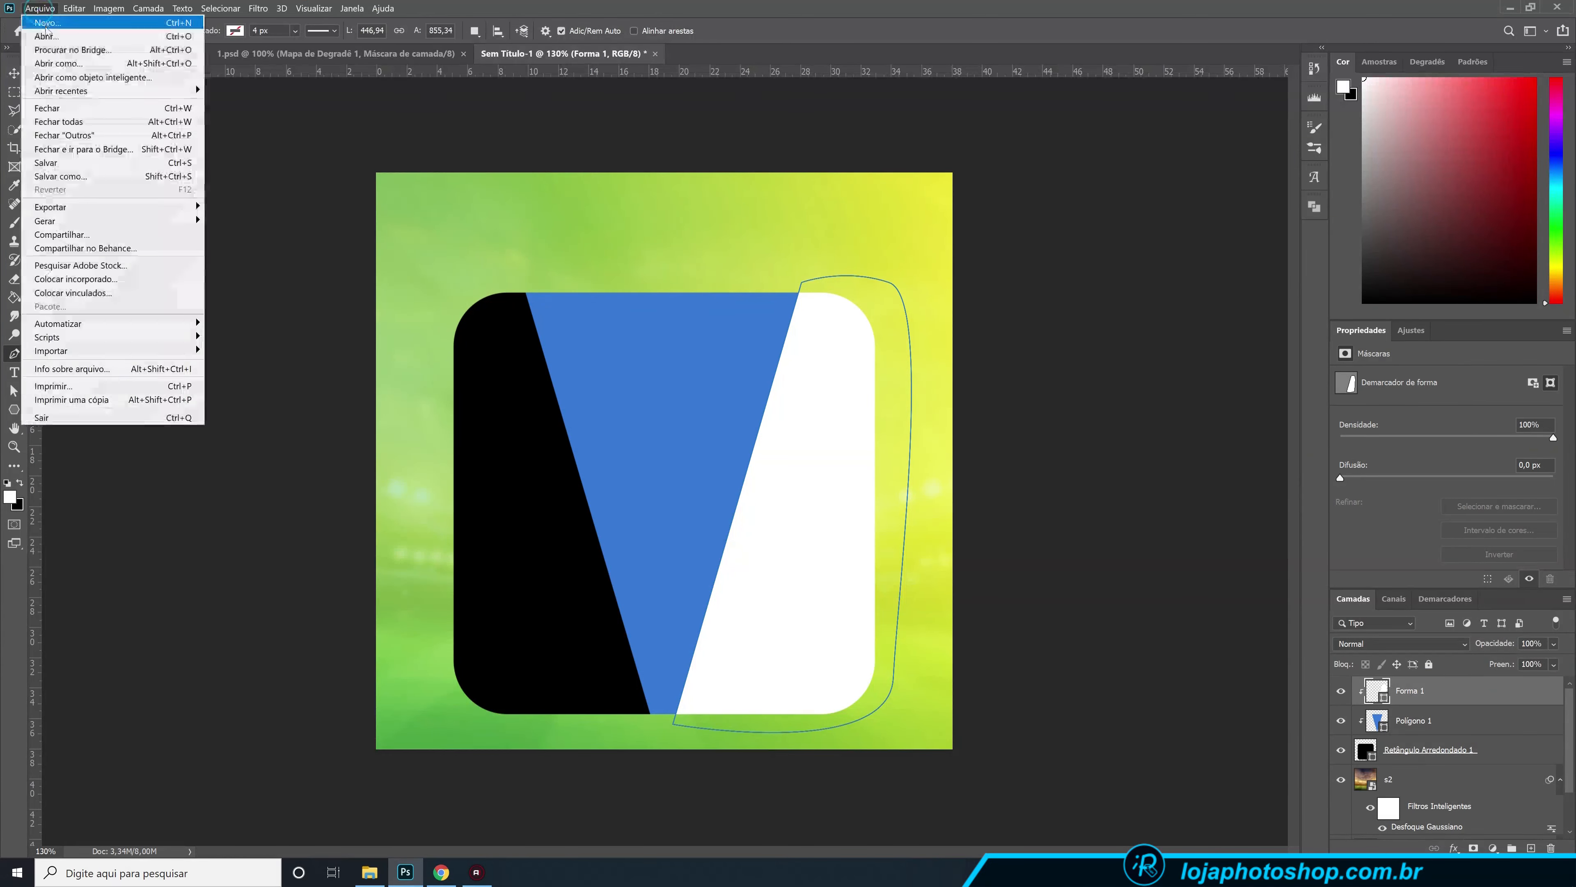
pyautogui.click(154, 278)
pyautogui.click(1110, 718)
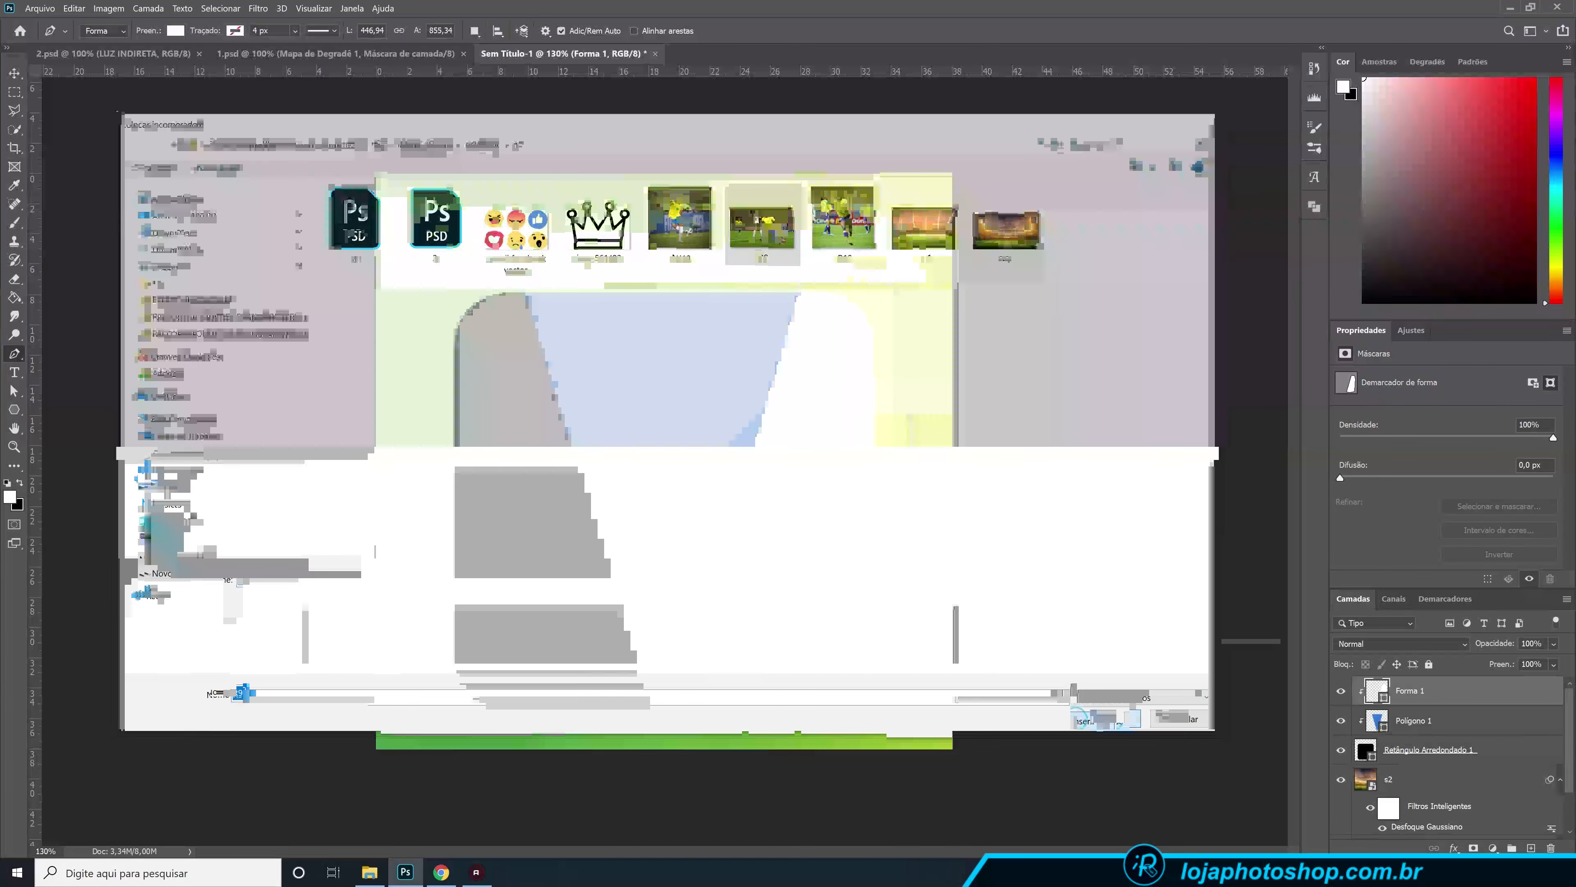
# - Scale the placed R9 photo to 39.45% and position it over the frame's left part at about X 75 px
pyautogui.moveTo(952, 270); pyautogui.dragTo(1056, 199)
pyautogui.moveTo(915, 350); pyautogui.dragTo(441, 363)
pyautogui.moveTo(676, 218); pyautogui.dragTo(699, 386)
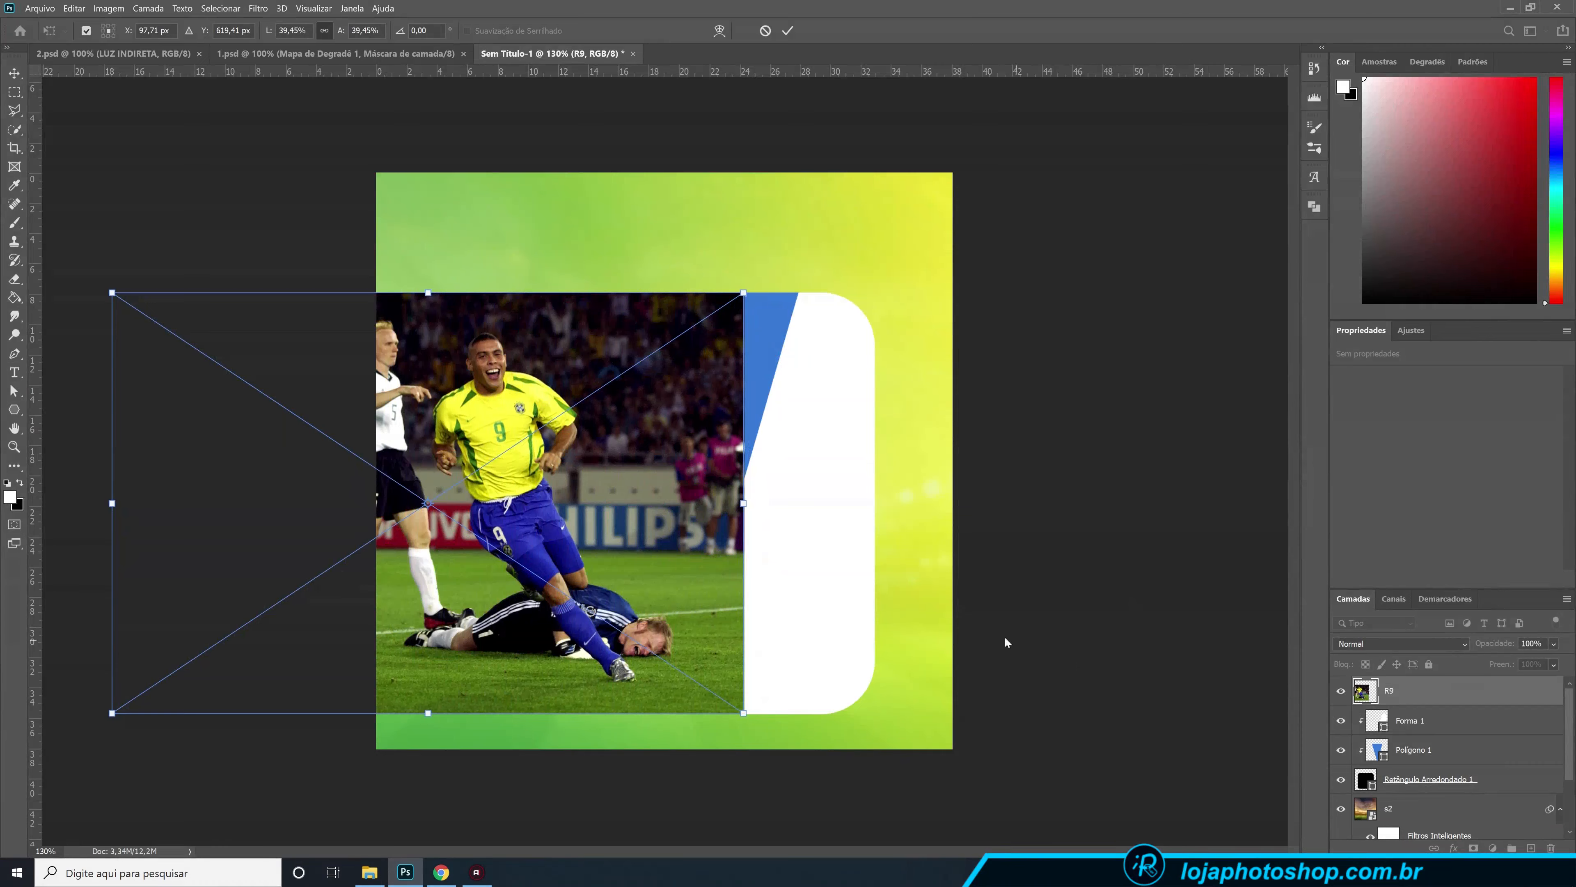
pyautogui.moveTo(646, 417); pyautogui.dragTo(635, 418)
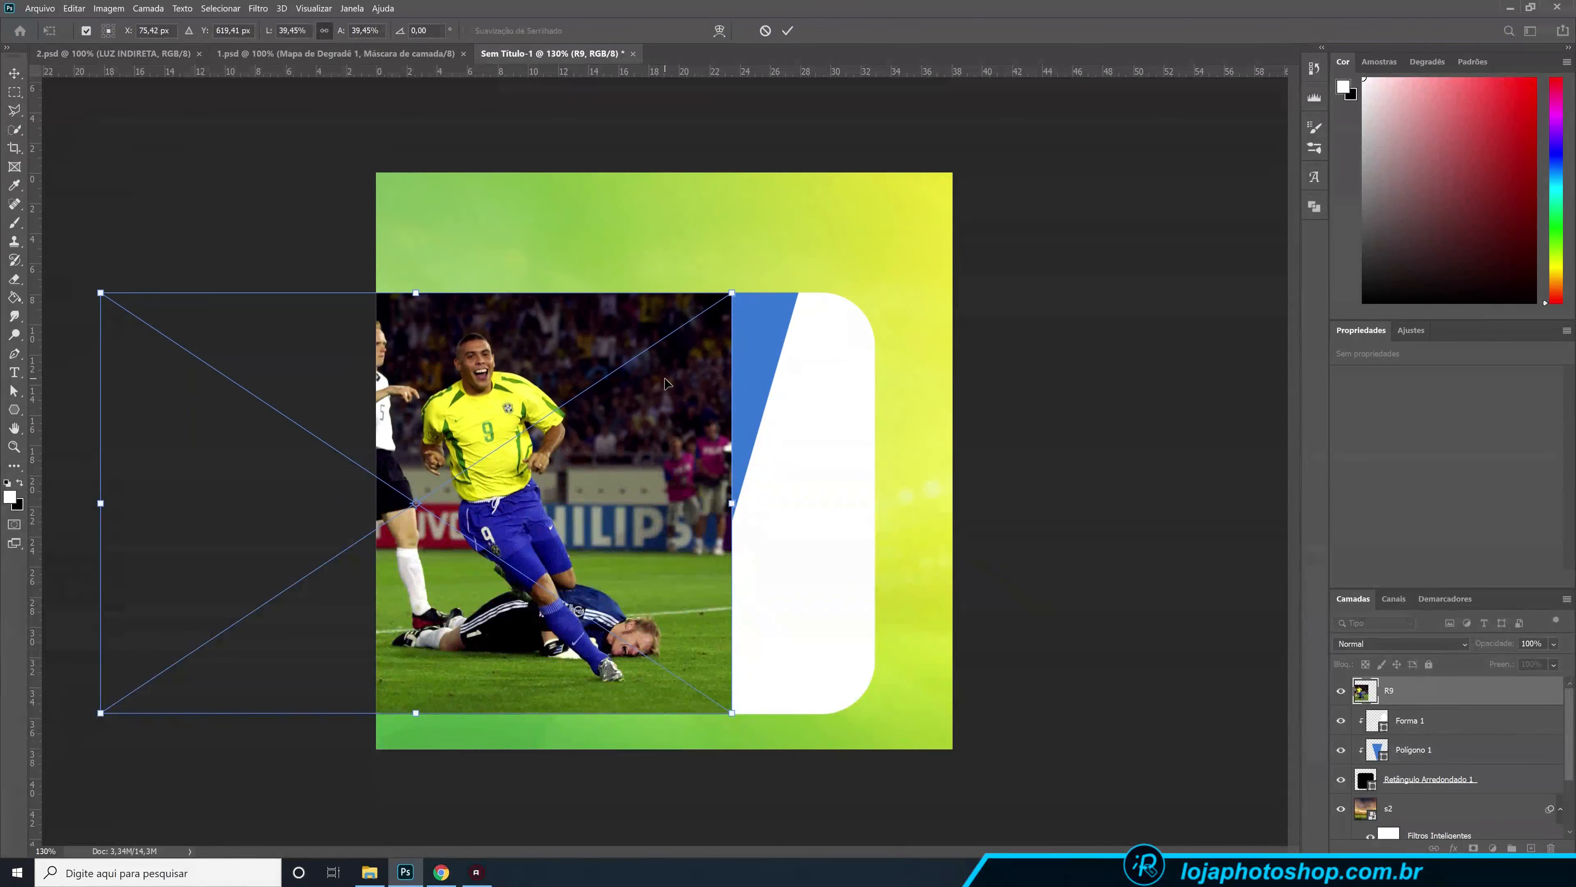
pyautogui.press('p')
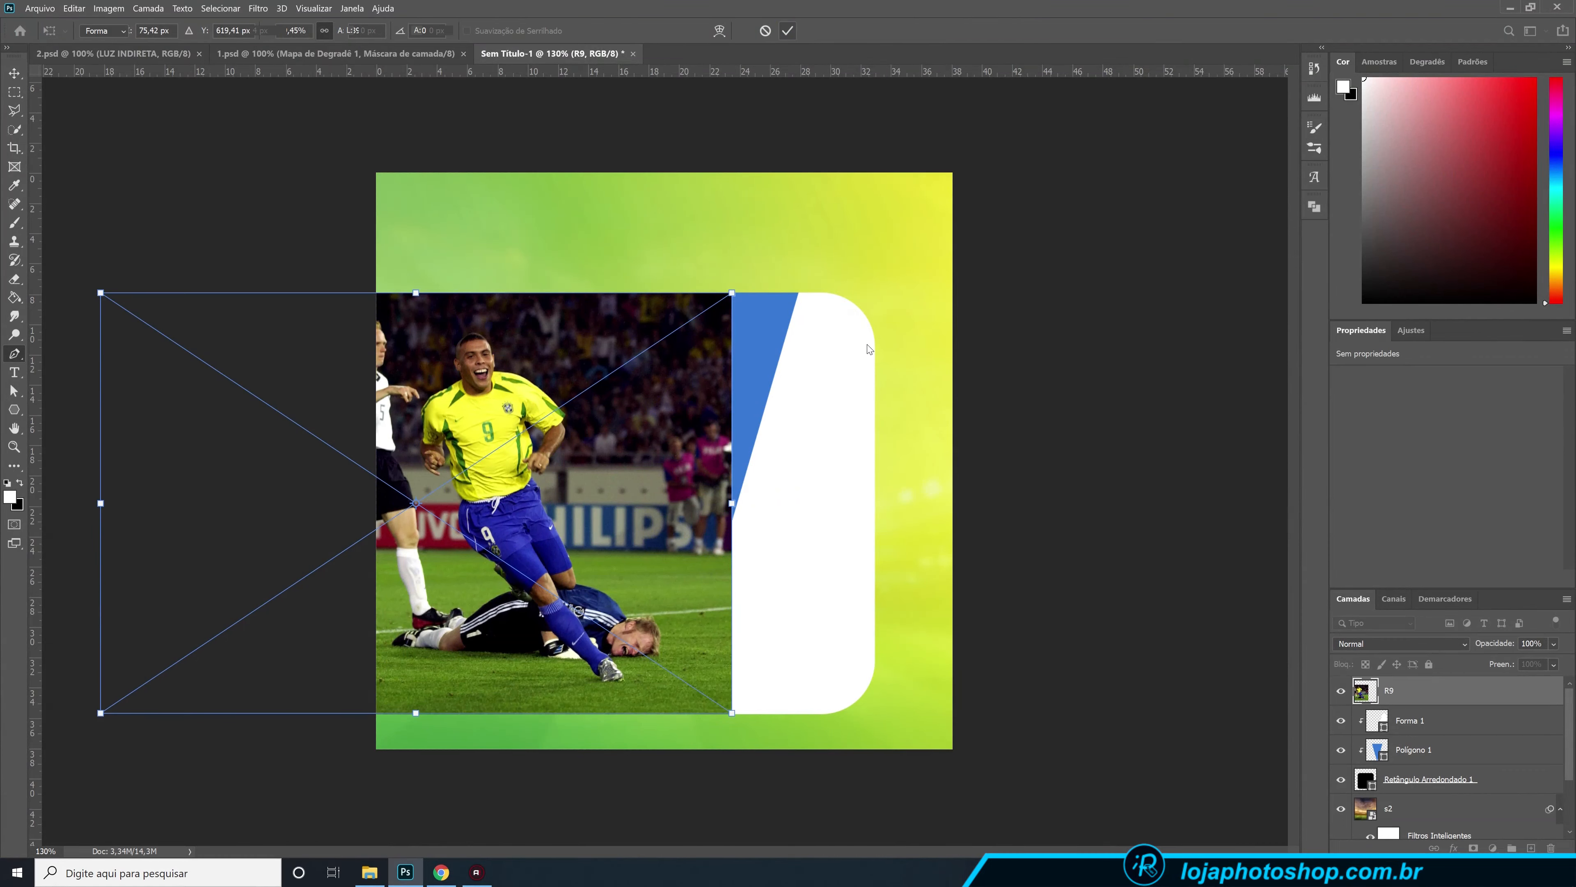
# - Mask the R9 photo with the rounded rectangle's outline and lower the mask density to 63%
pyautogui.moveTo(1383, 785); pyautogui.dragTo(1401, 785)
pyautogui.keyDown('ctrl'); pyautogui.click(1365, 780); pyautogui.keyUp('ctrl')
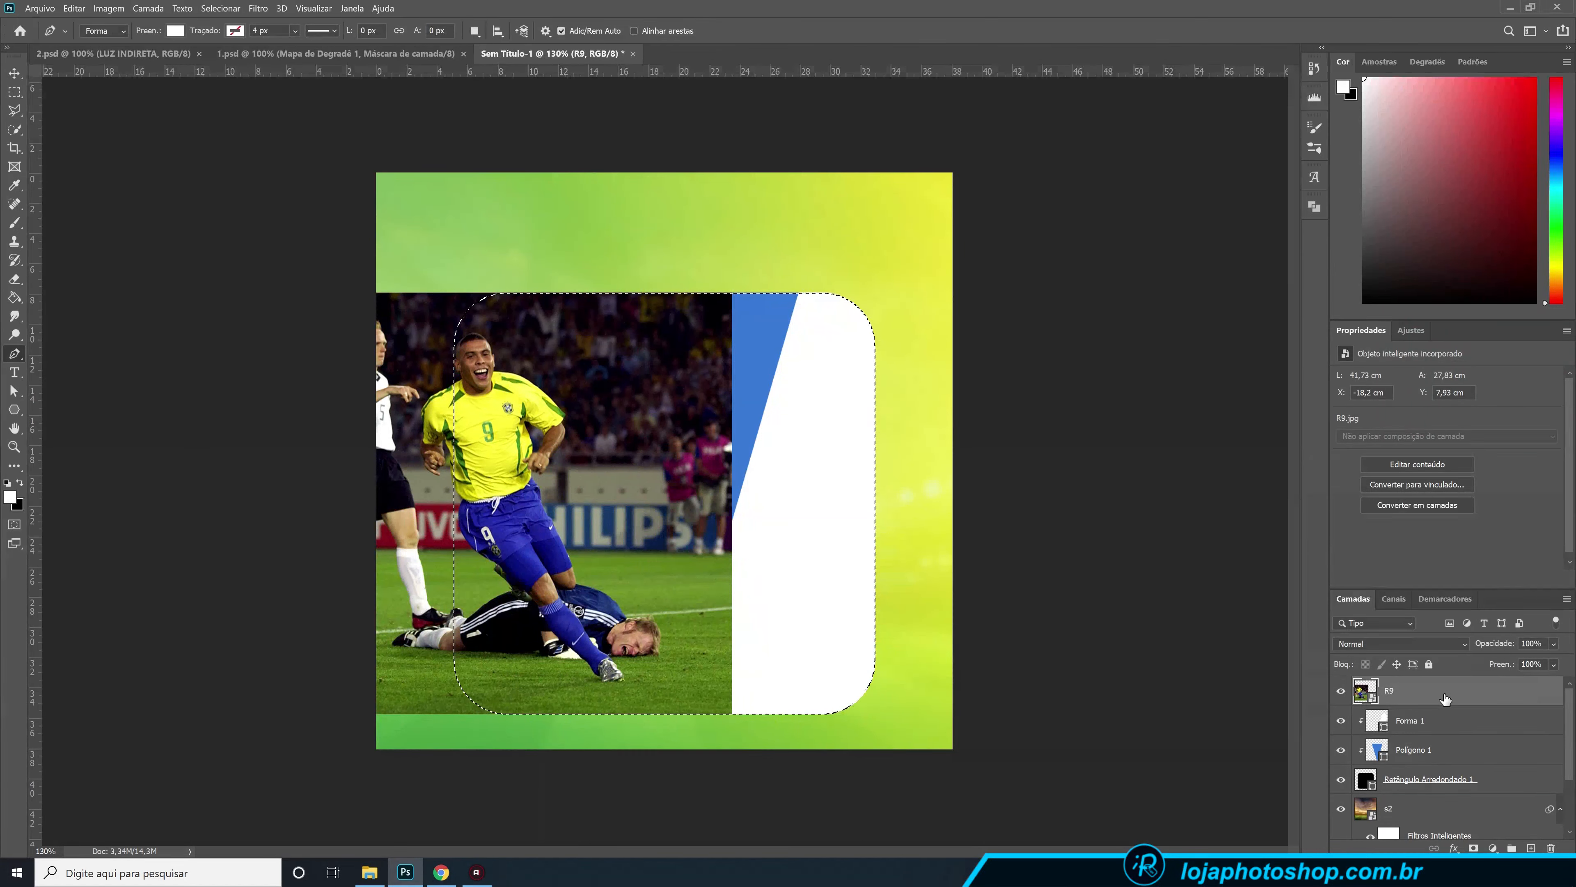
pyautogui.click(1474, 848)
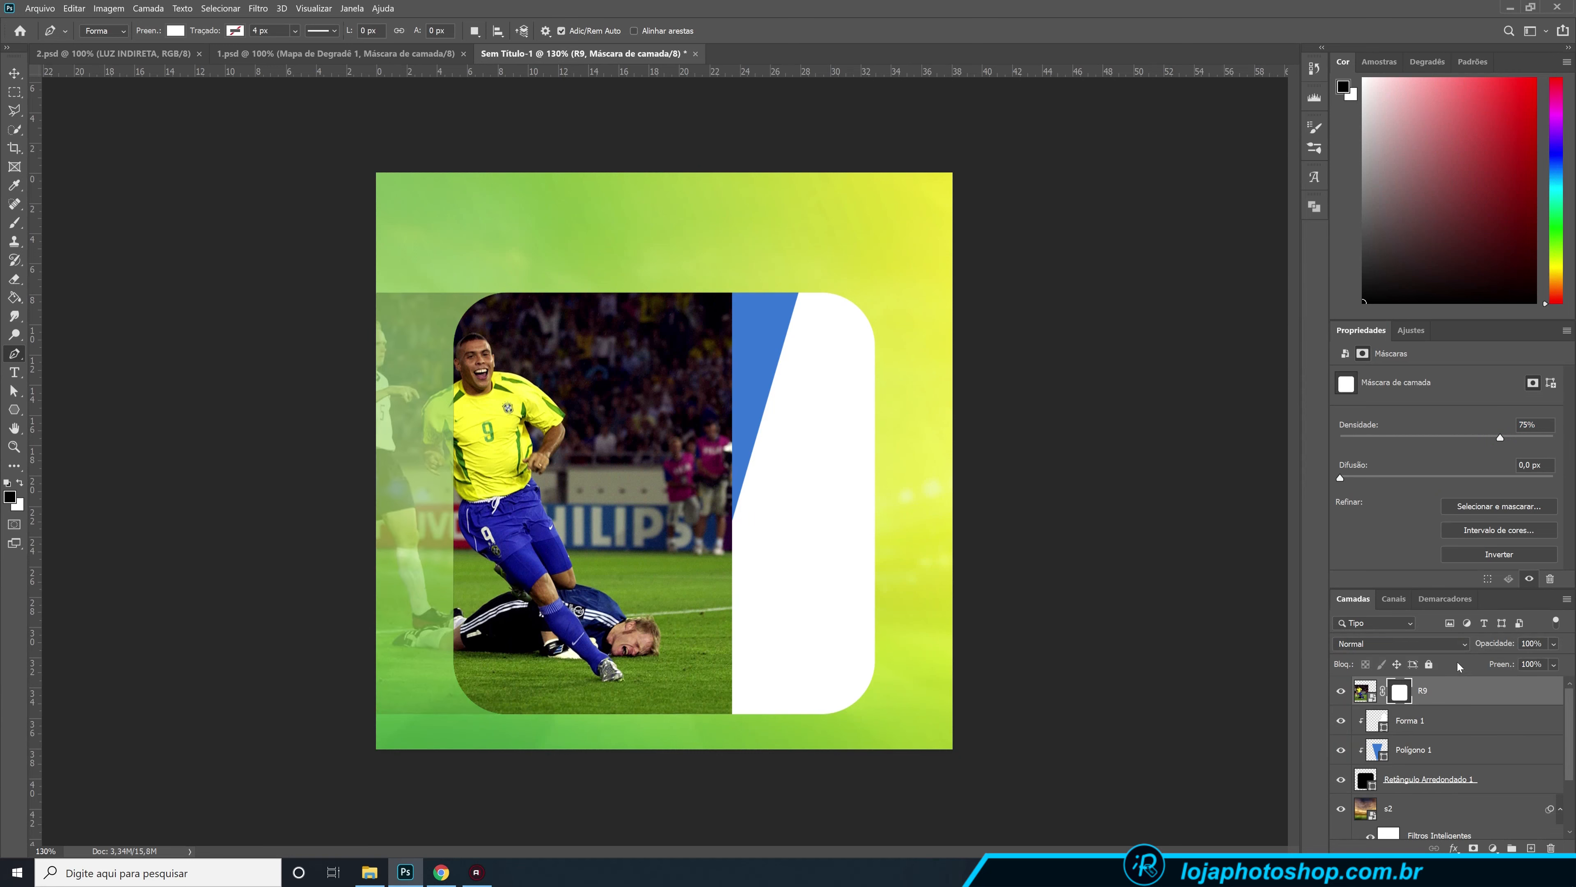
pyautogui.click(1474, 438)
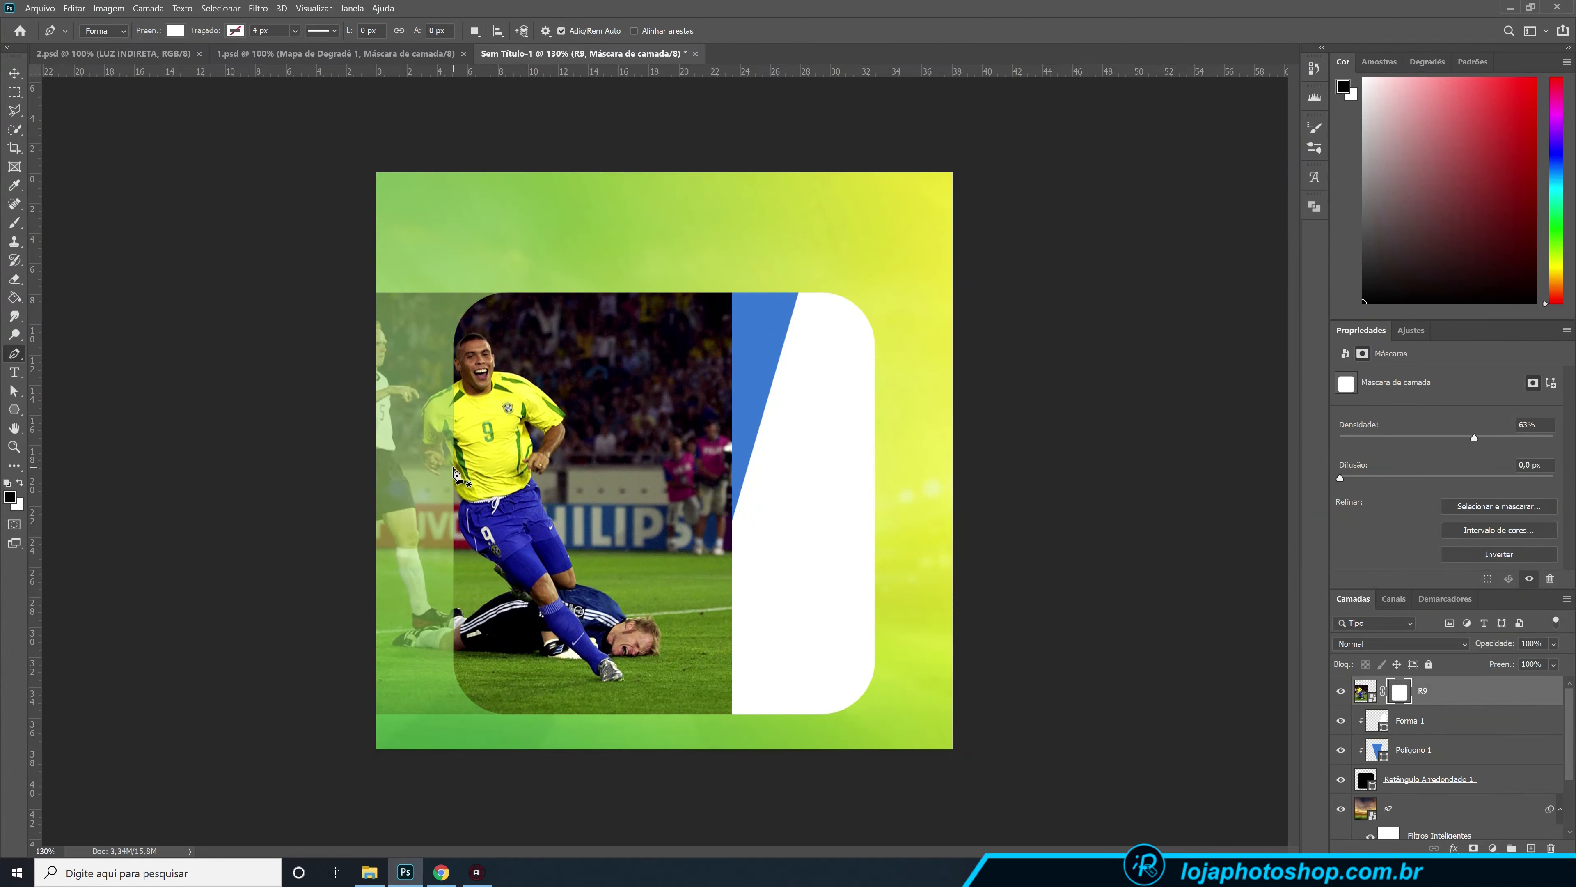
# - Try to move the R9 photo to the right while its layer mask is still linked
pyautogui.scroll(3, 456, 475)
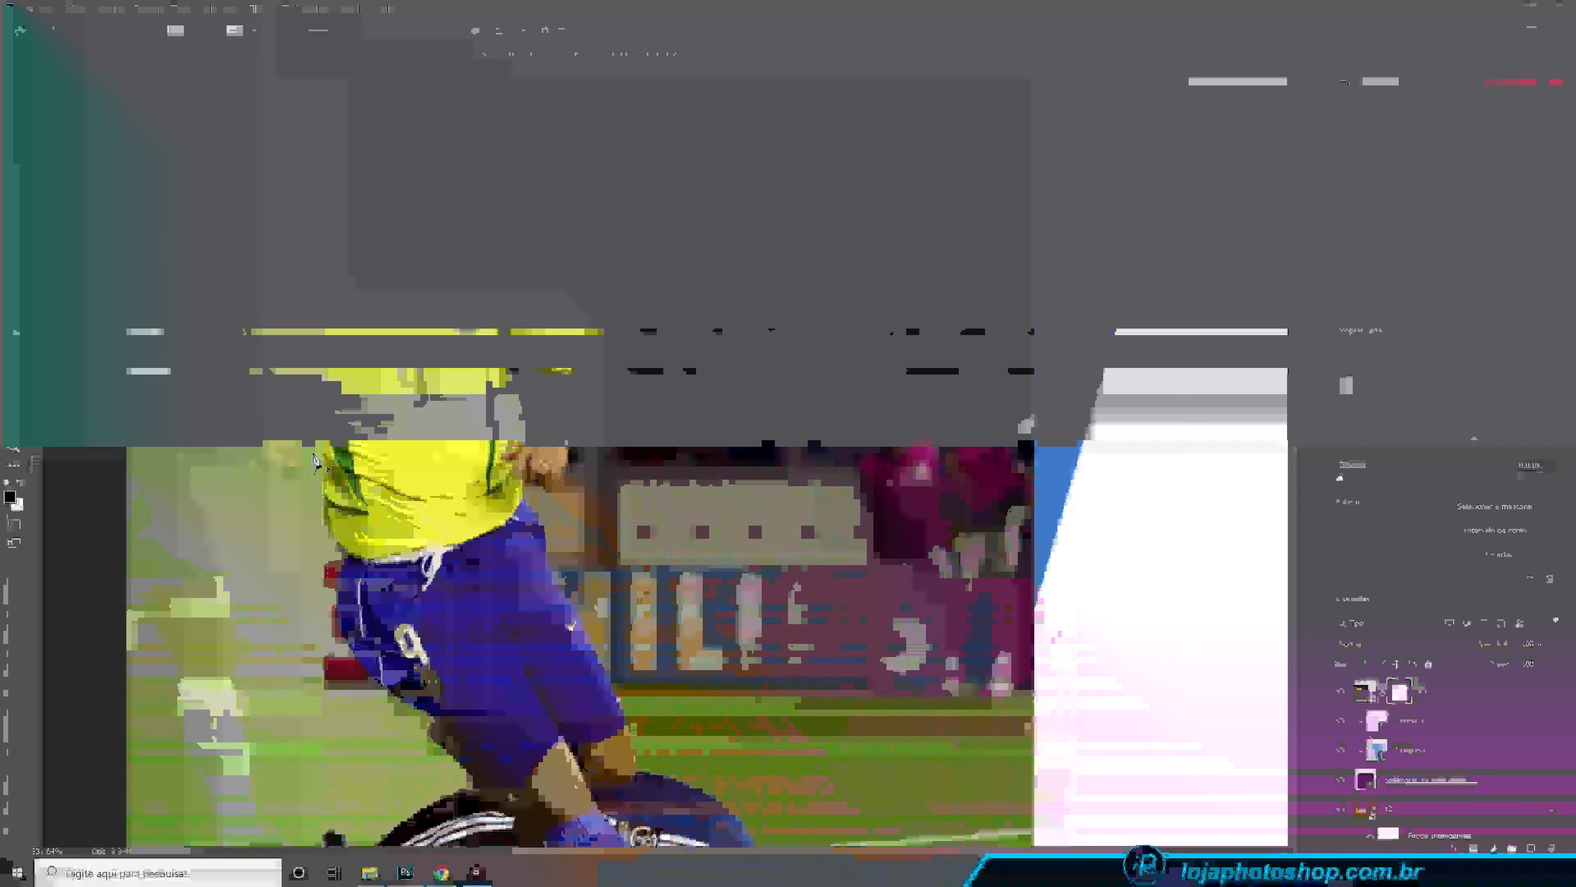
pyautogui.scroll(2, 241, 420)
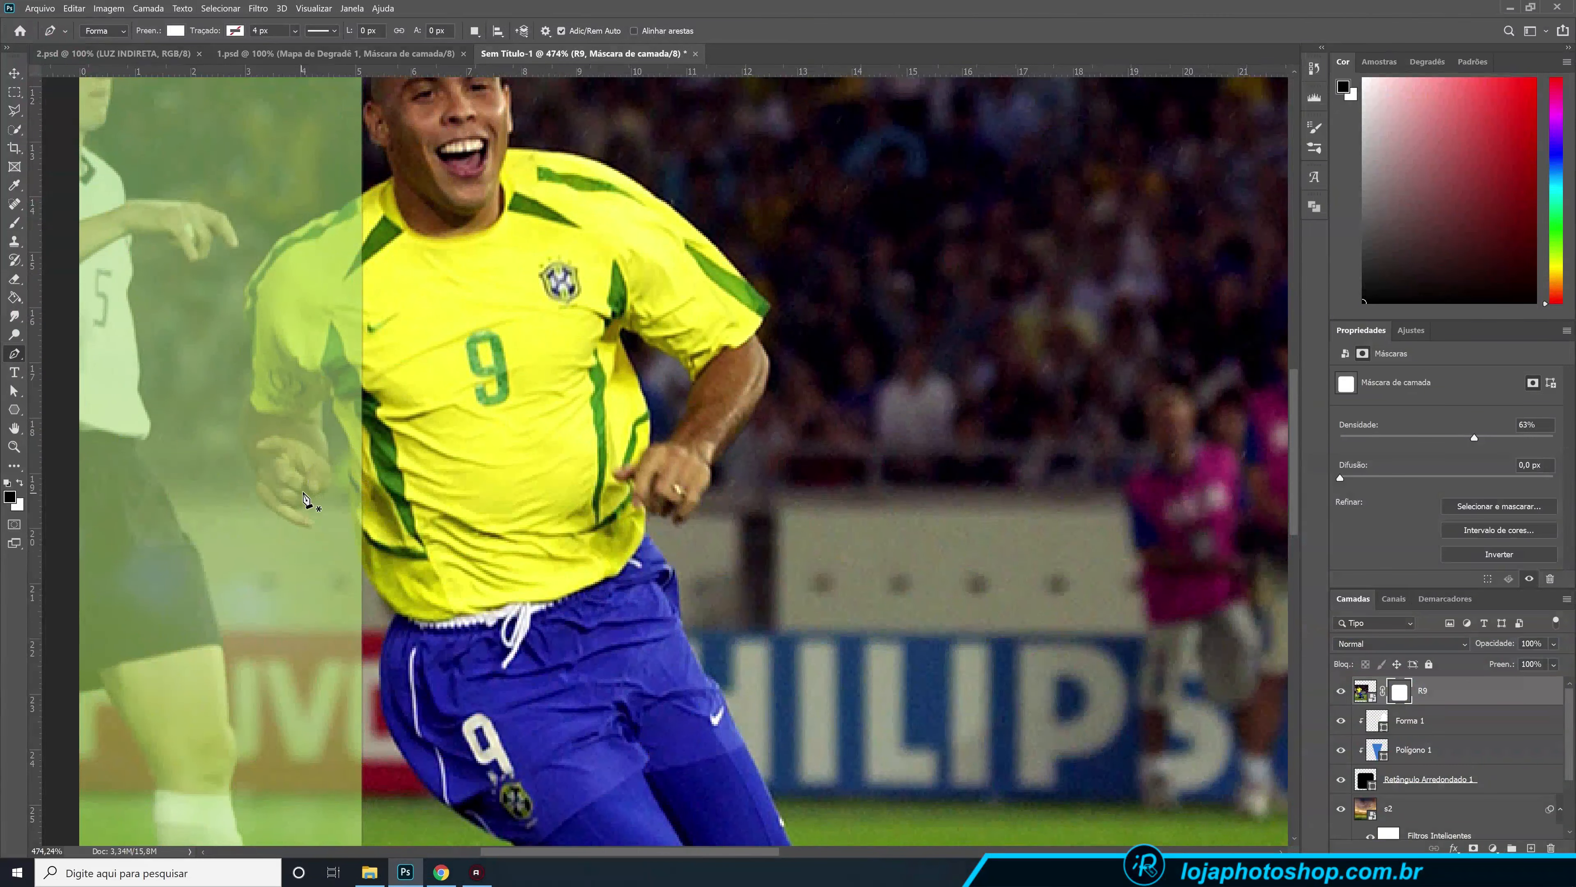
pyautogui.scroll(-4, 400, 388)
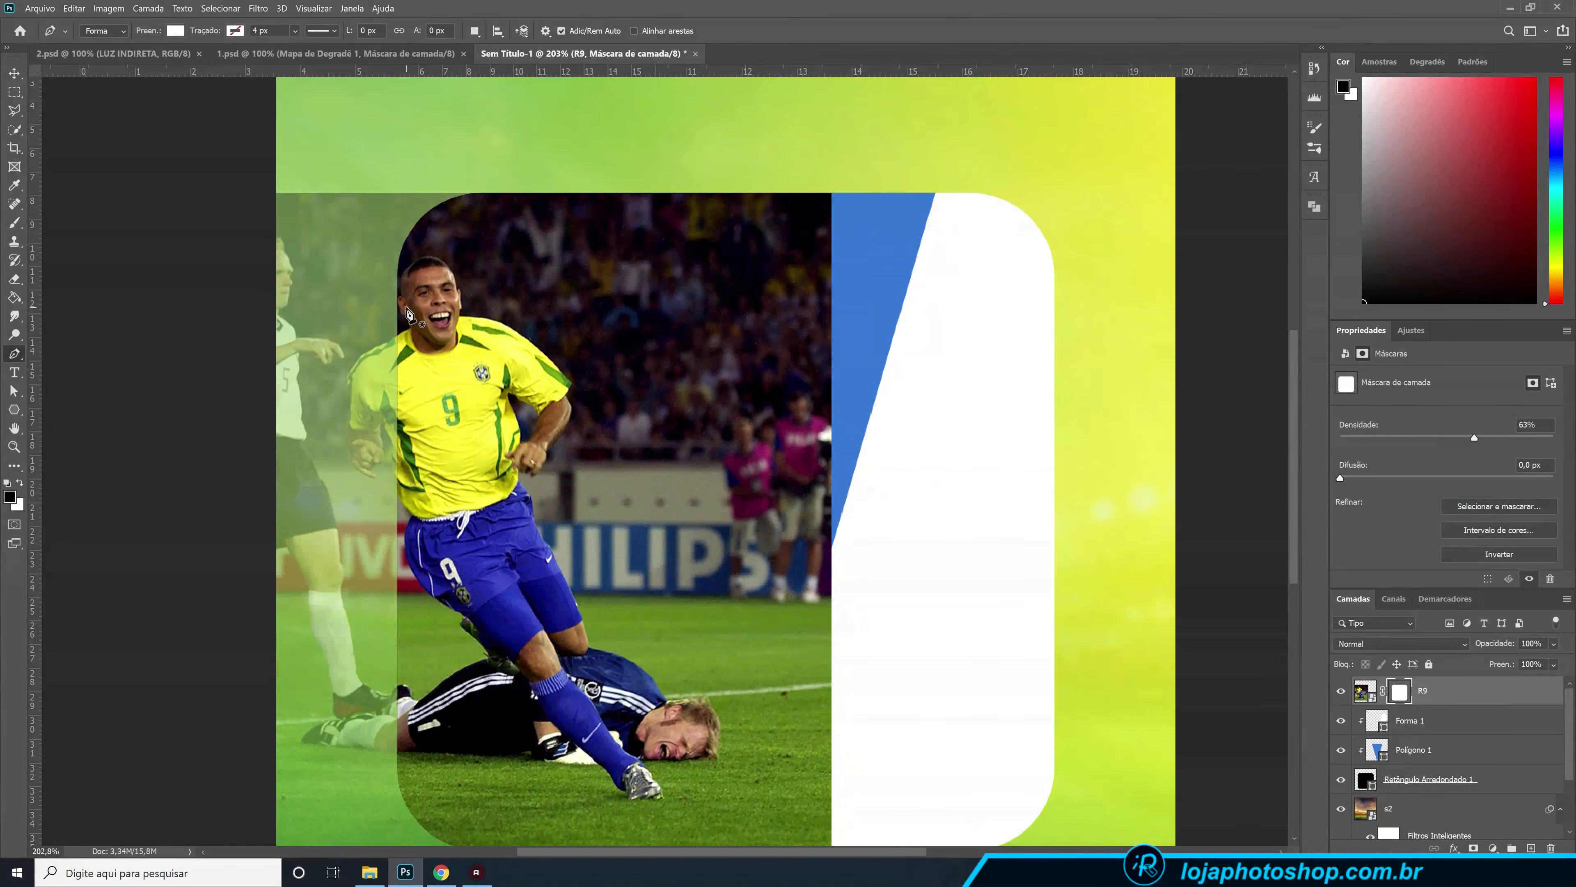
pyautogui.scroll(1, 475, 376)
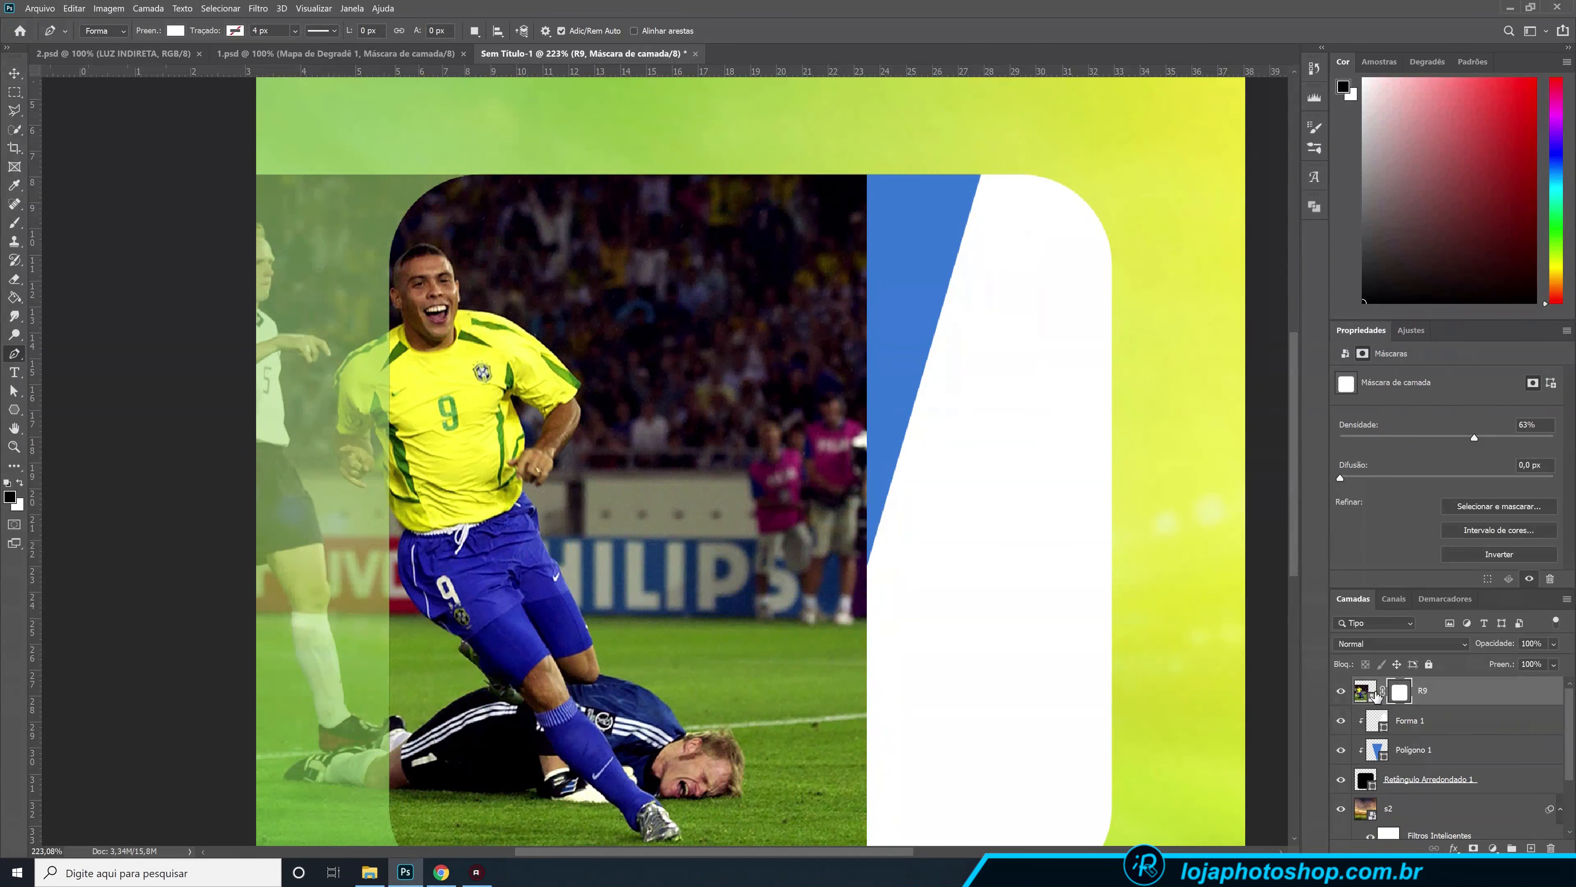
pyautogui.press('v')
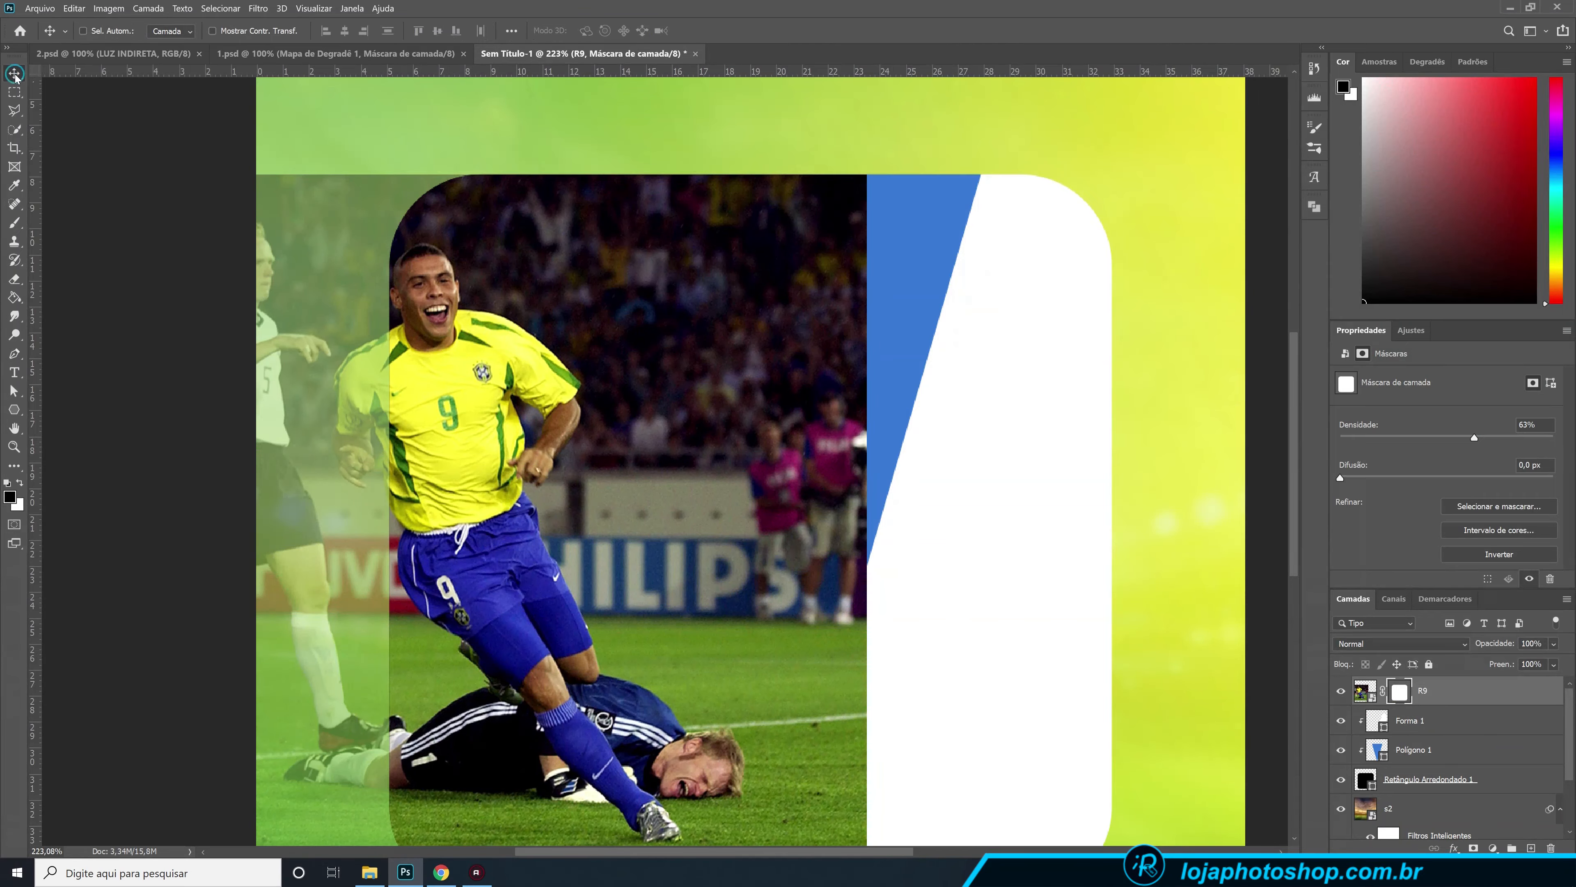
pyautogui.moveTo(527, 382); pyautogui.dragTo(836, 371)
pyautogui.scroll(-3, 836, 372)
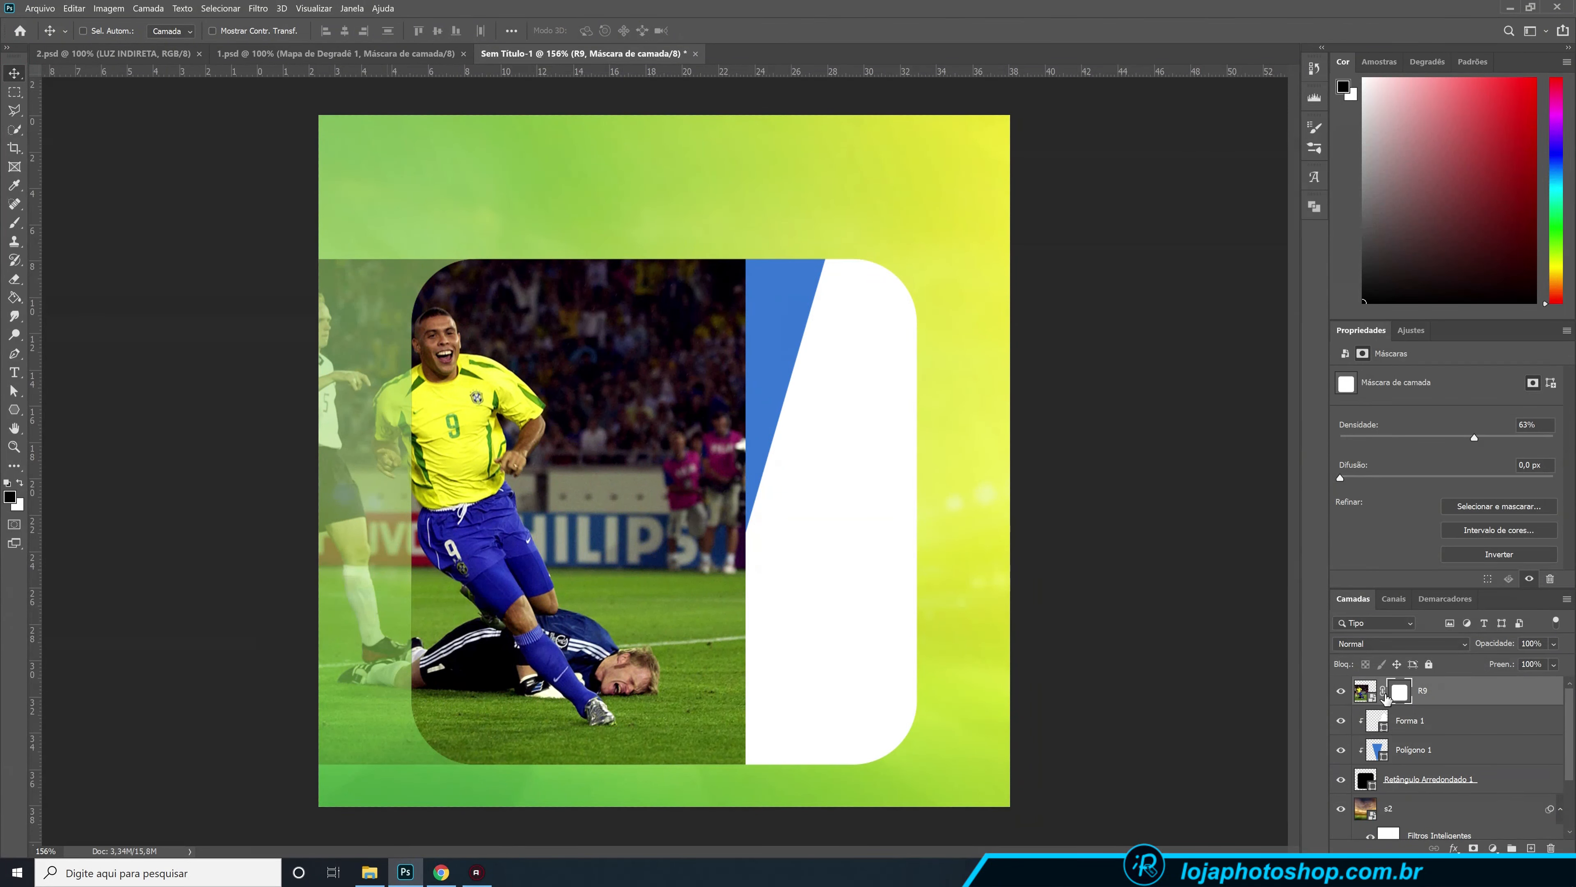
# - Unlink the R9 photo from its mask and shift only the photo slightly right, to X -17.88 cm
pyautogui.click(1371, 693)
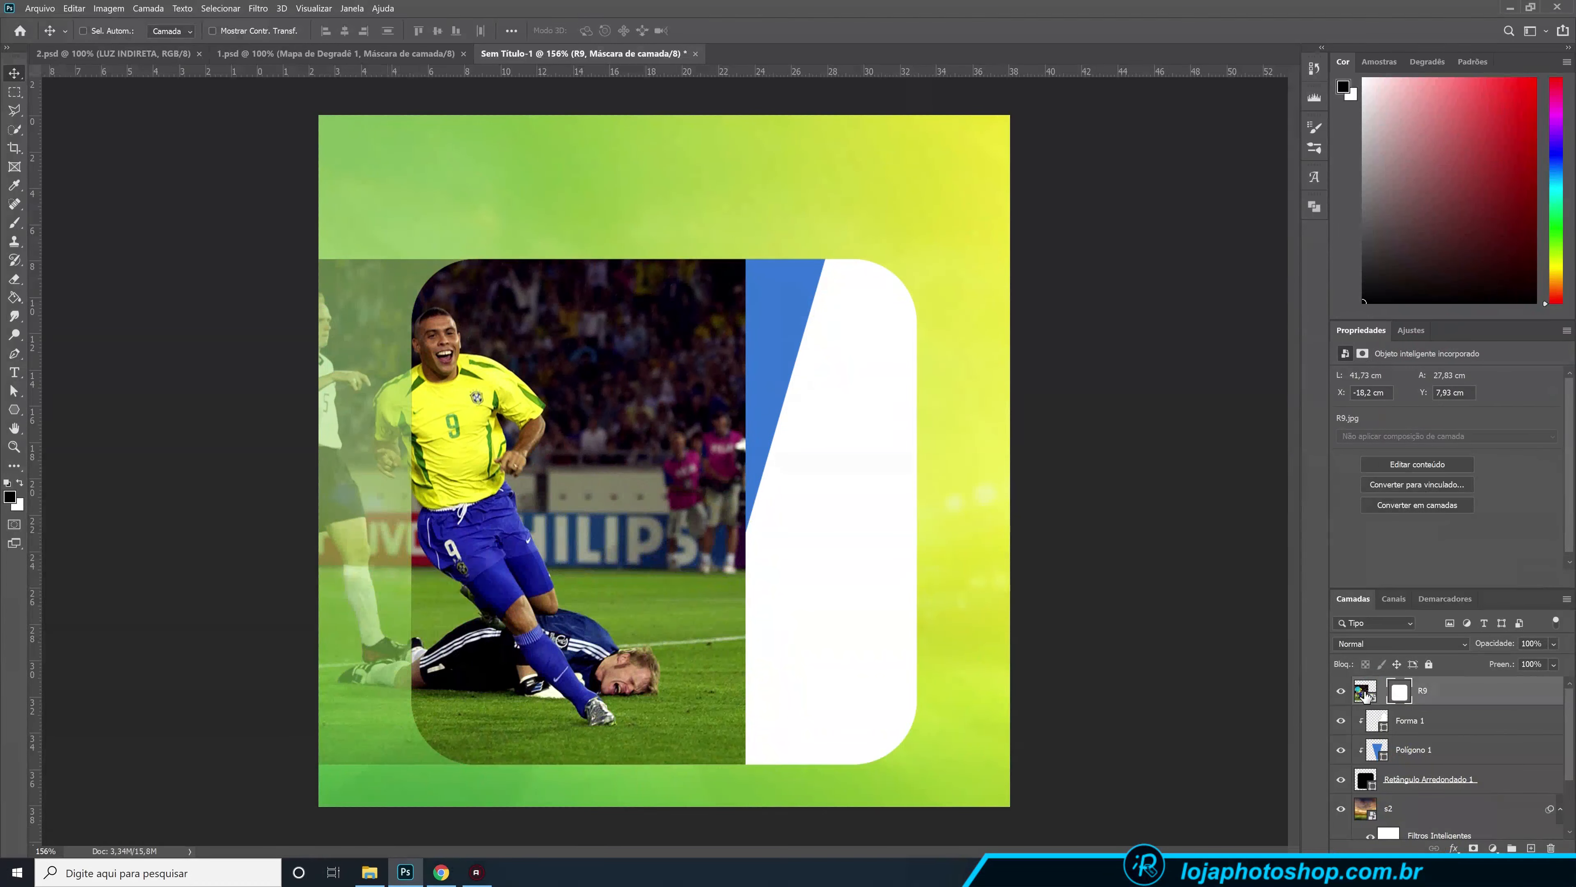
pyautogui.click(1364, 694)
pyautogui.moveTo(591, 565)
pyautogui.mouseDown()
pyautogui.moveTo(691, 564)
pyautogui.moveTo(610, 565)
pyautogui.mouseUp()
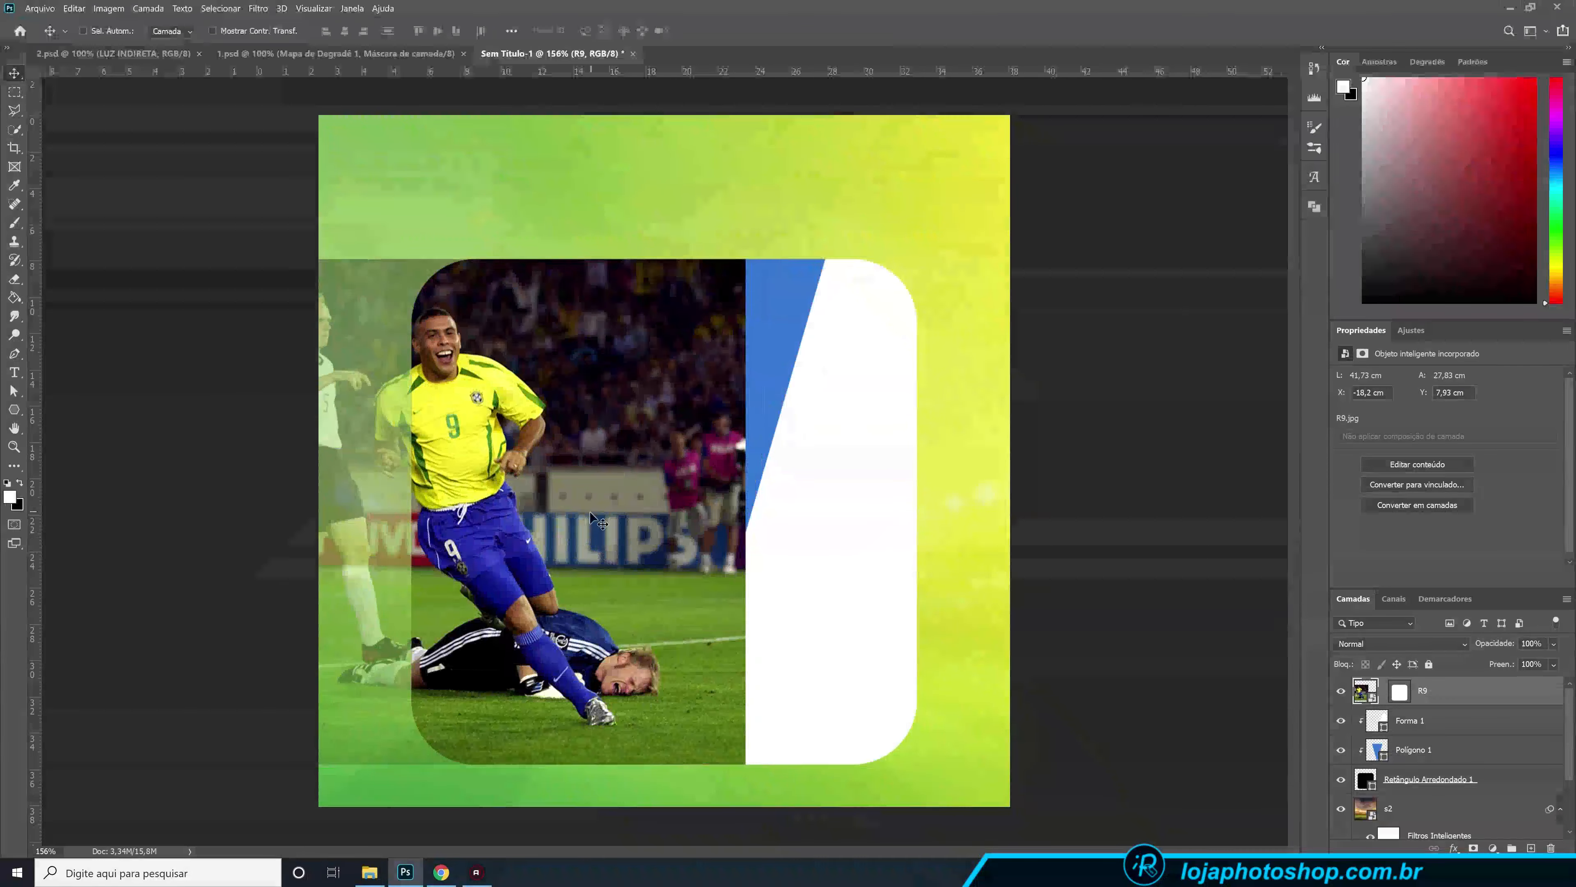
pyautogui.moveTo(564, 504)
pyautogui.mouseDown()
pyautogui.moveTo(598, 504)
pyautogui.moveTo(566, 504)
pyautogui.mouseUp()
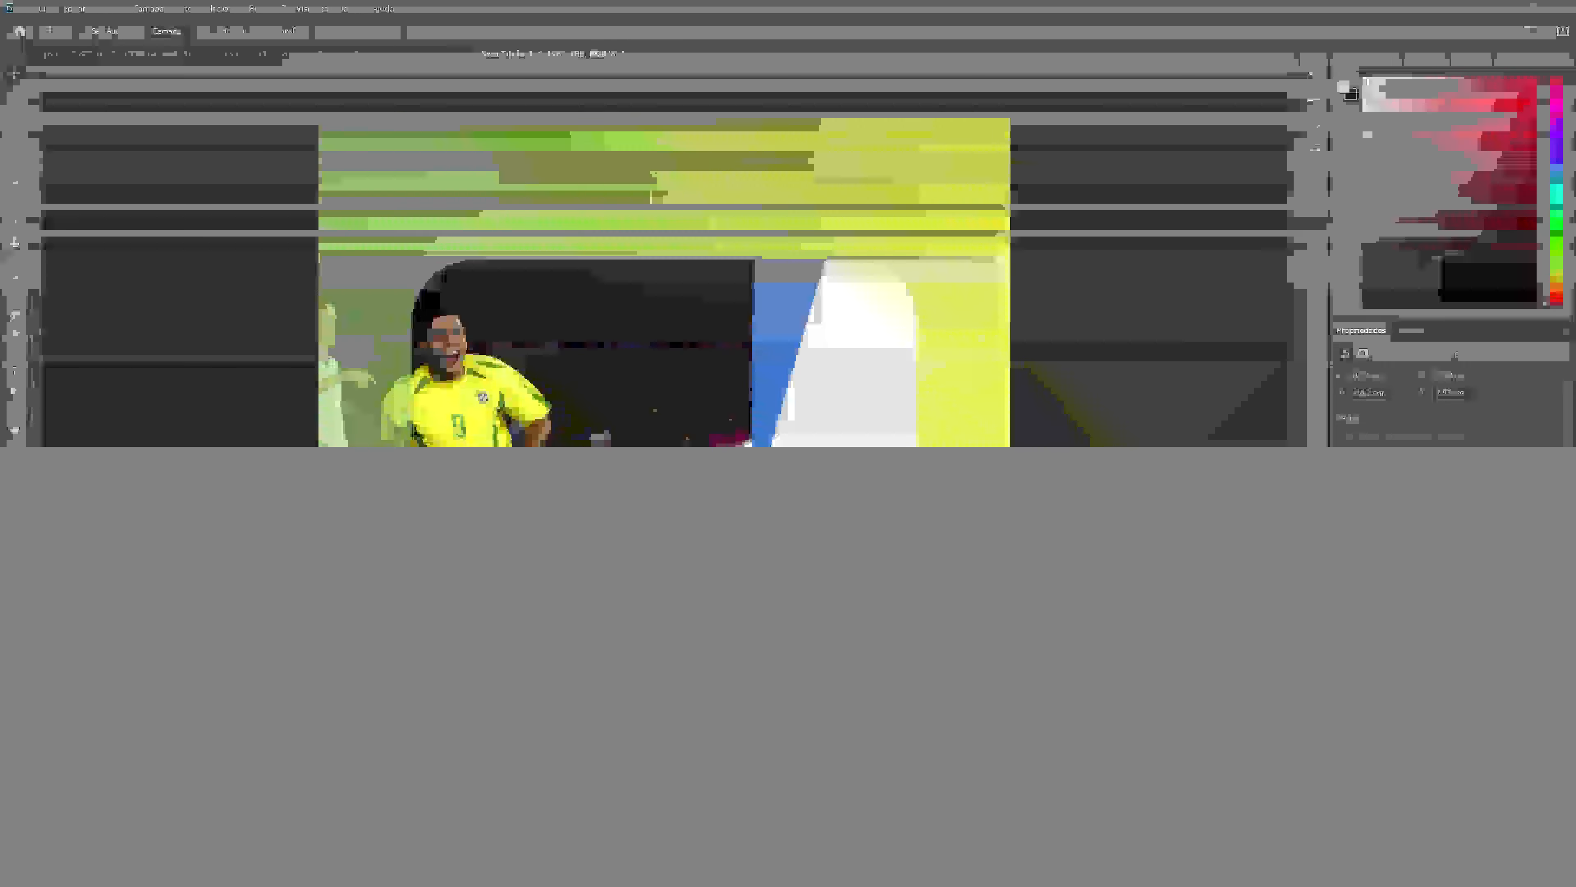
pyautogui.moveTo(566, 504); pyautogui.dragTo(570, 505)
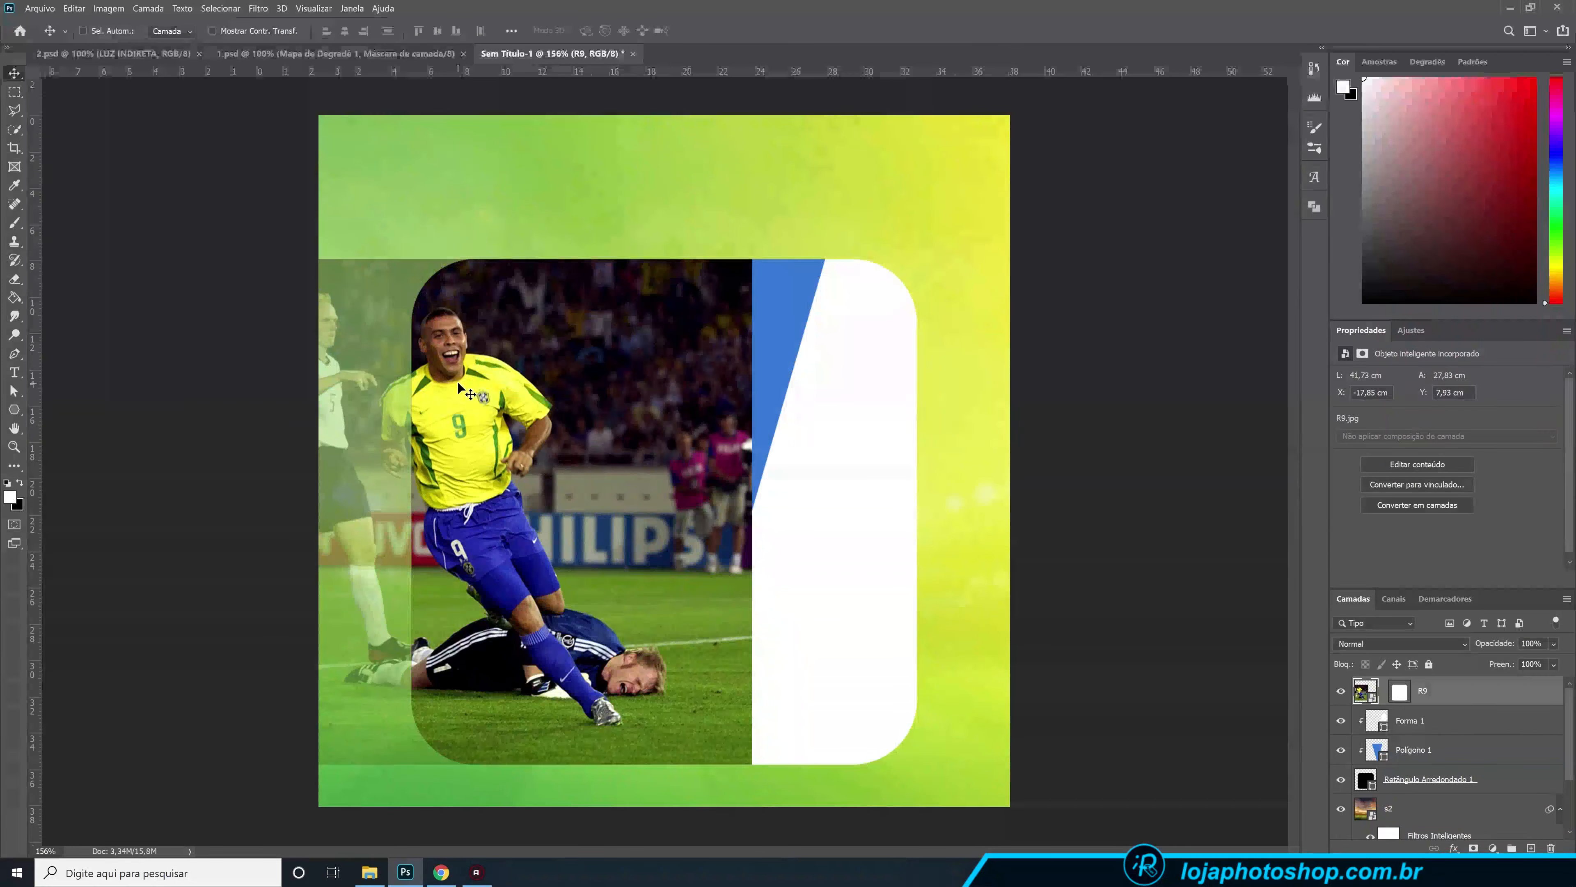
pyautogui.press('Left')
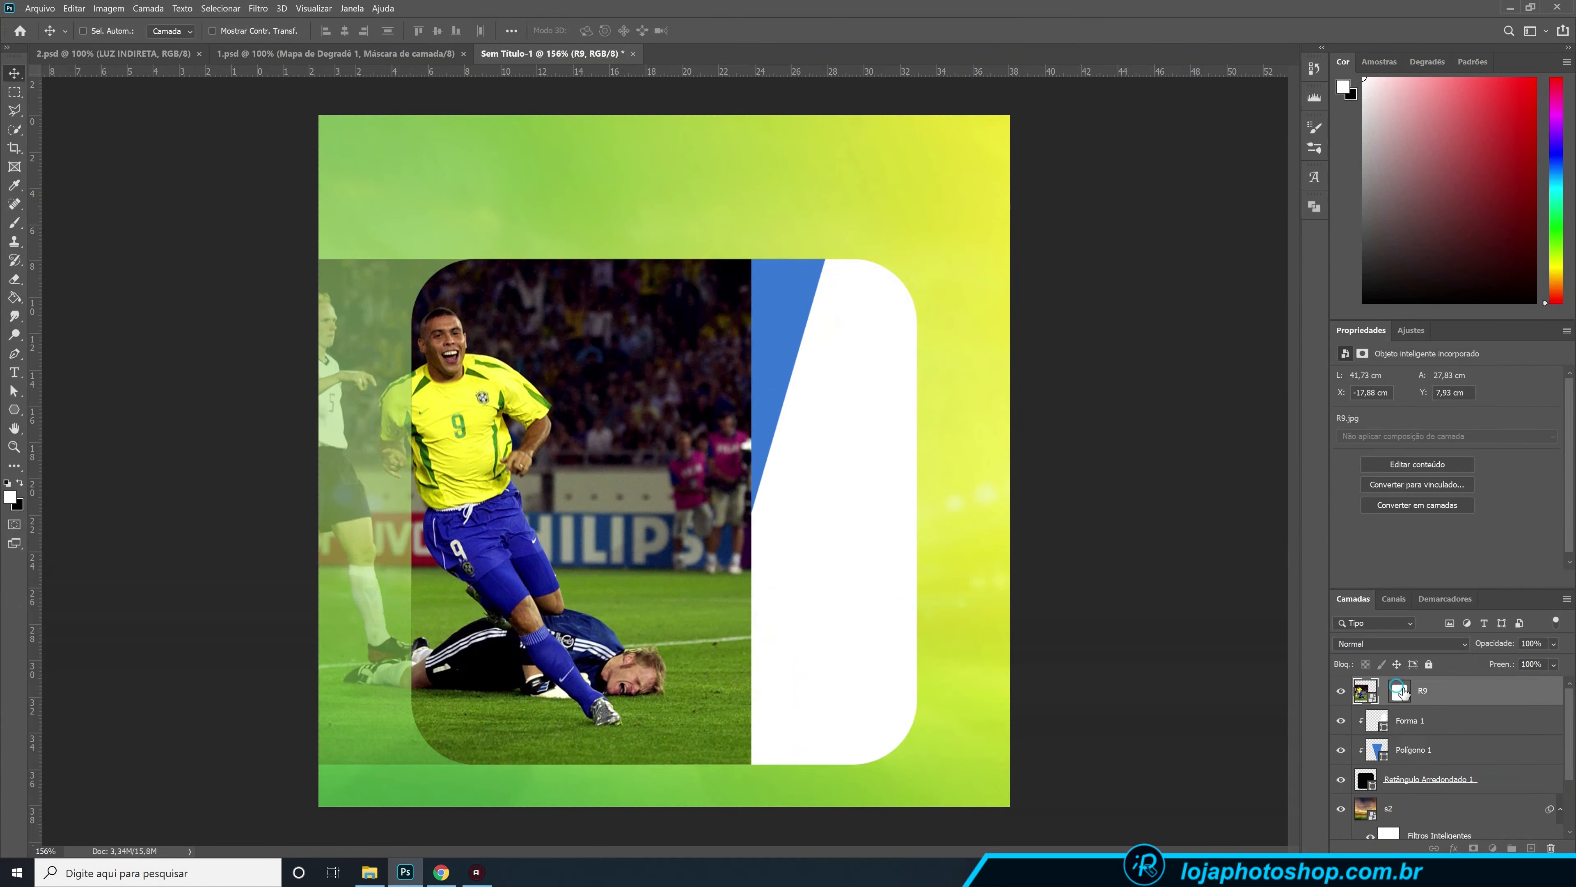
# - On the R9 layer mask, trace a lasso selection around the player's shoulder, sleeve and arm extending outside the frame's left edge
pyautogui.click(1401, 691)
pyautogui.scroll(3, 316, 422)
pyautogui.scroll(3, 317, 426)
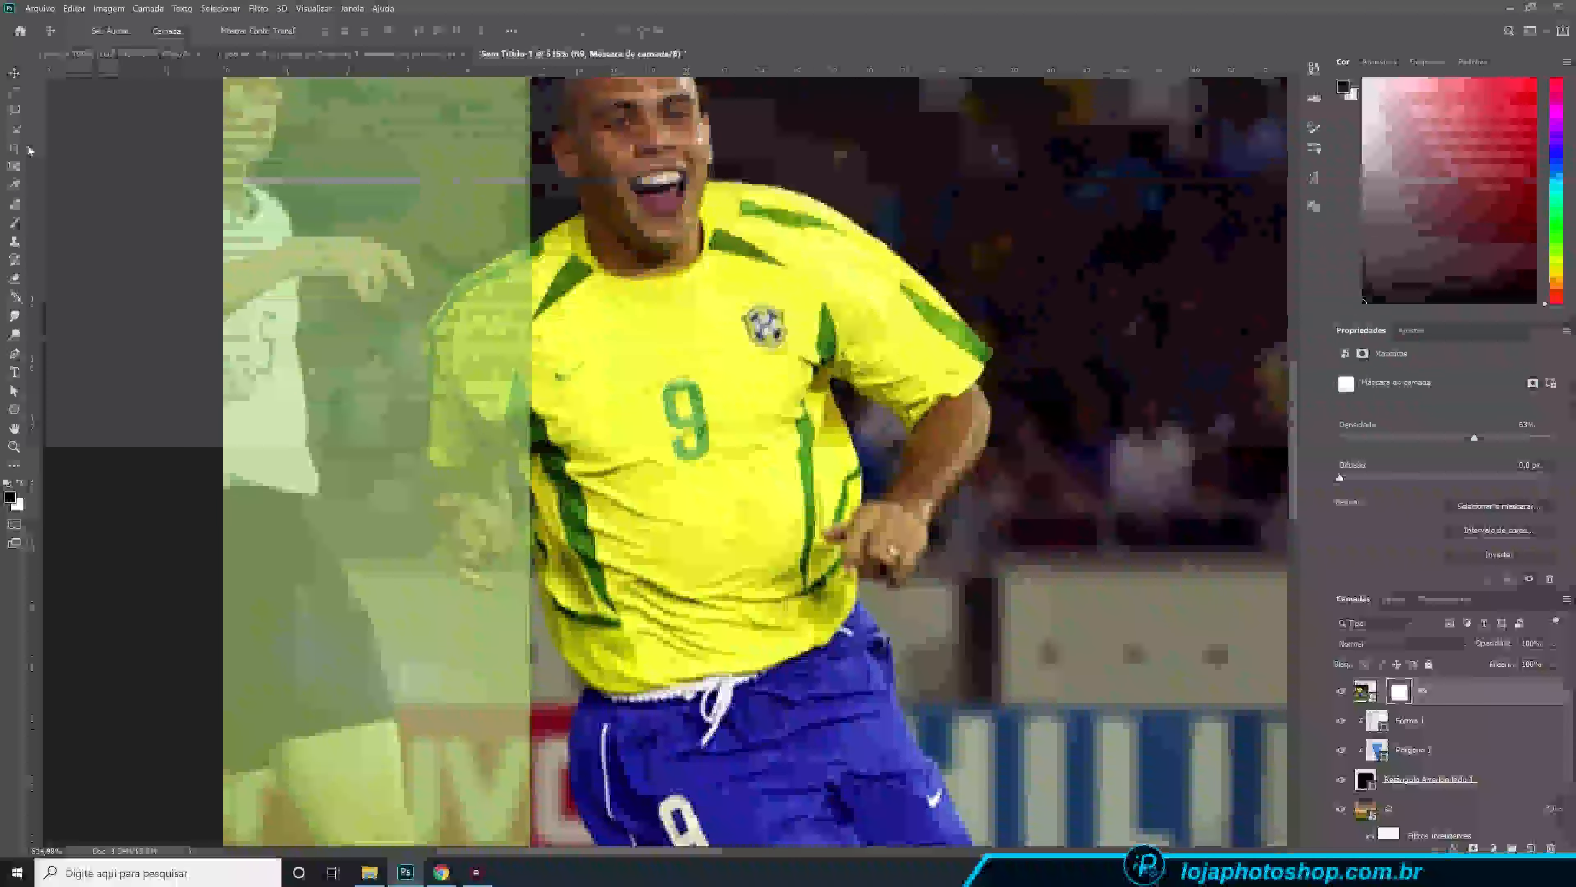
pyautogui.click(20, 114)
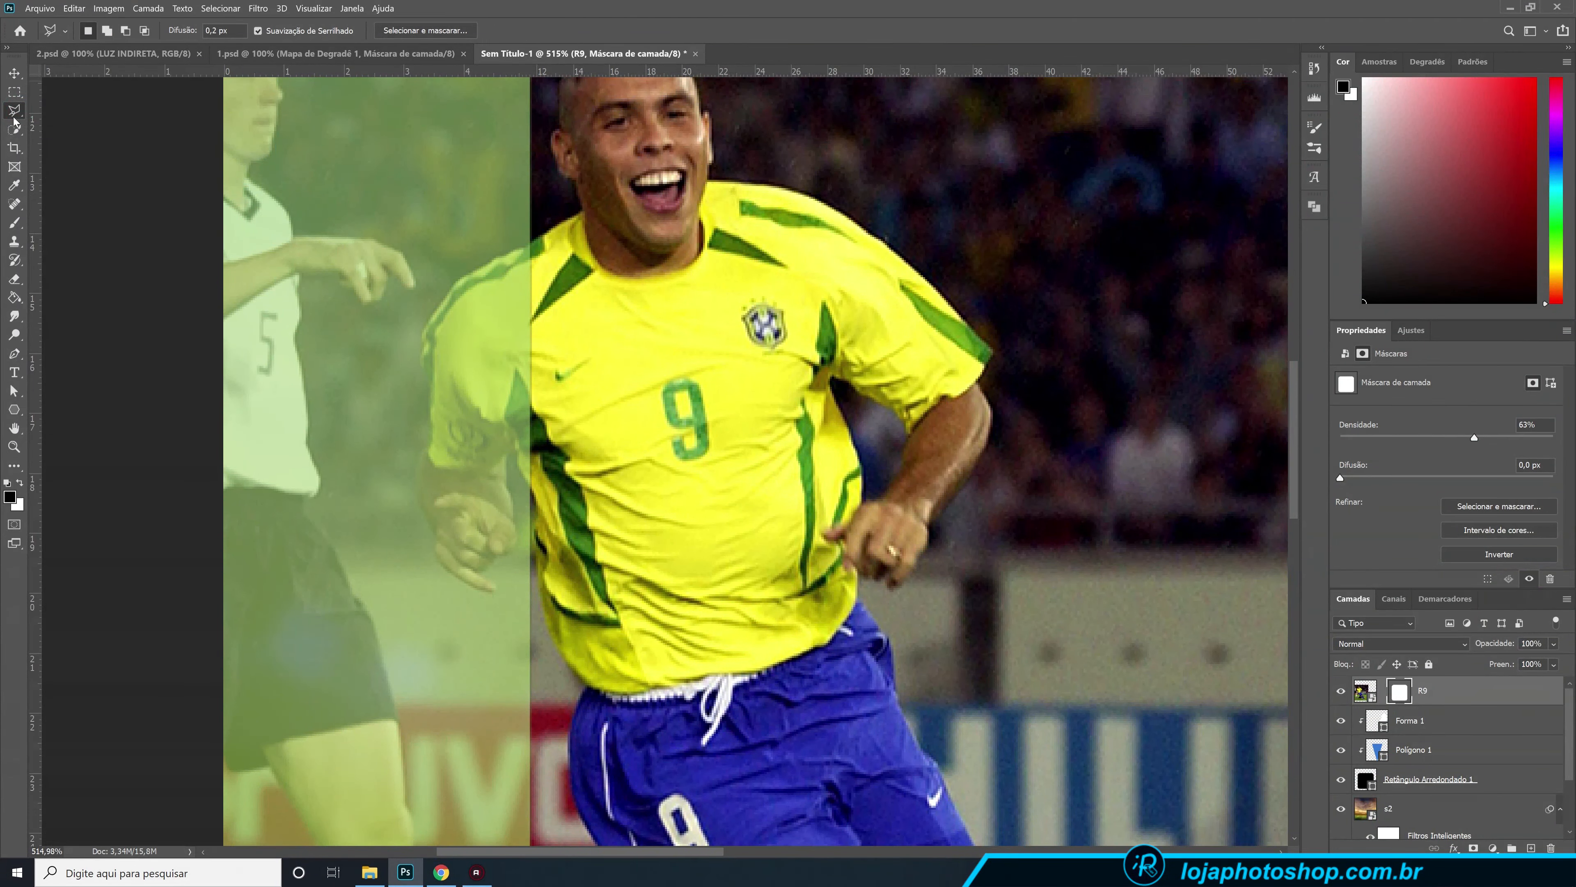
pyautogui.scroll(3, 391, 266)
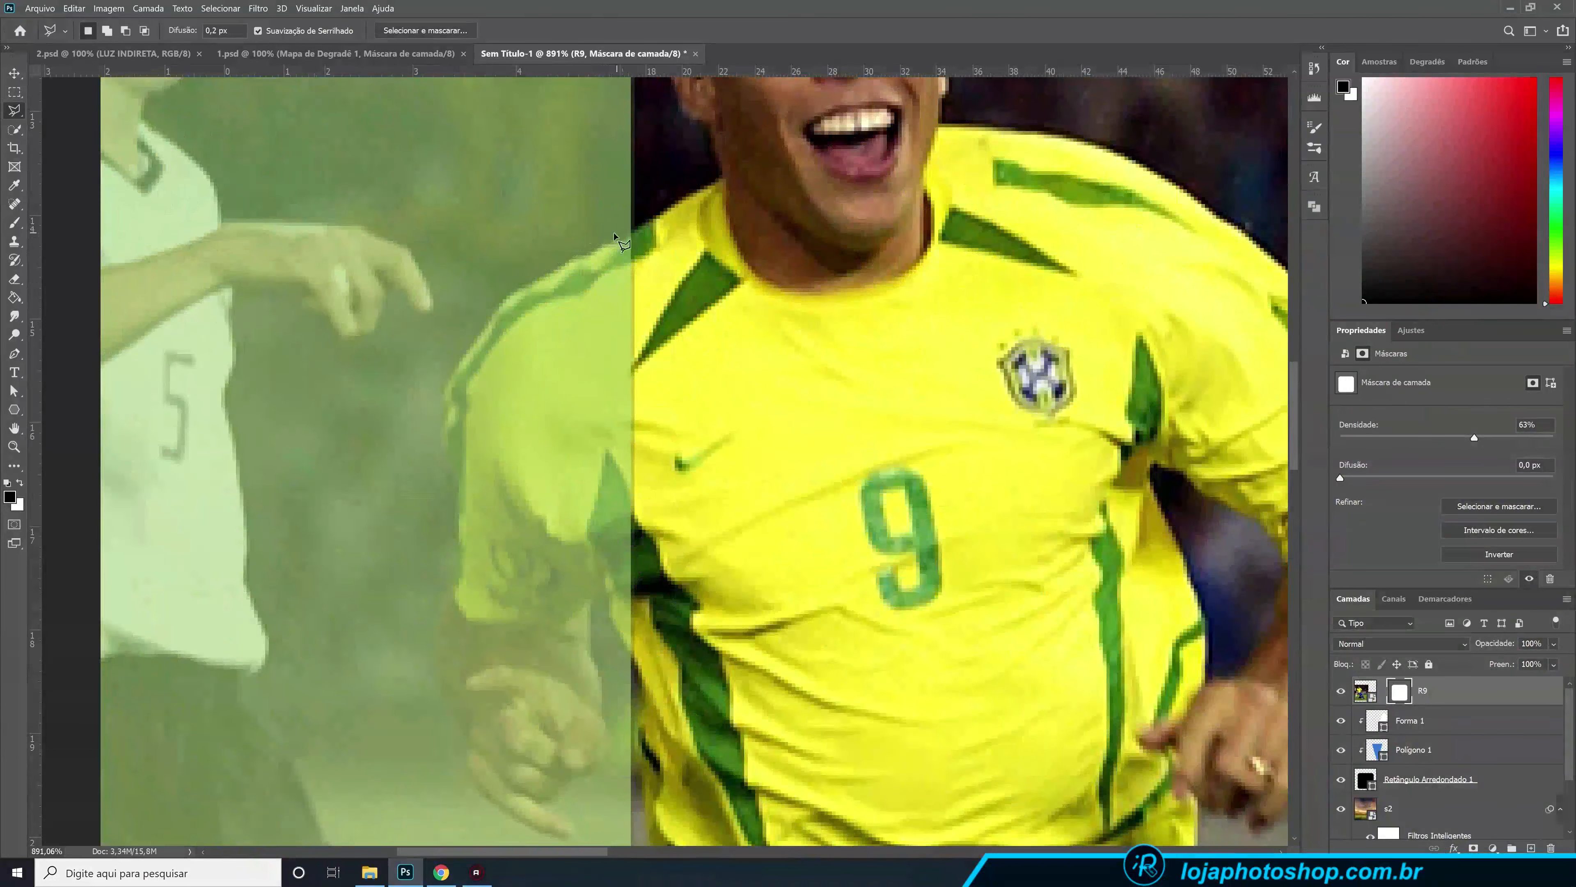
pyautogui.moveTo(637, 230); pyautogui.dragTo(520, 289)
pyautogui.moveTo(484, 334)
pyautogui.mouseDown()
pyautogui.moveTo(444, 386)
pyautogui.moveTo(459, 523)
pyautogui.mouseUp()
pyautogui.moveTo(455, 583)
pyautogui.mouseDown()
pyautogui.moveTo(430, 648)
pyautogui.moveTo(445, 685)
pyautogui.mouseUp()
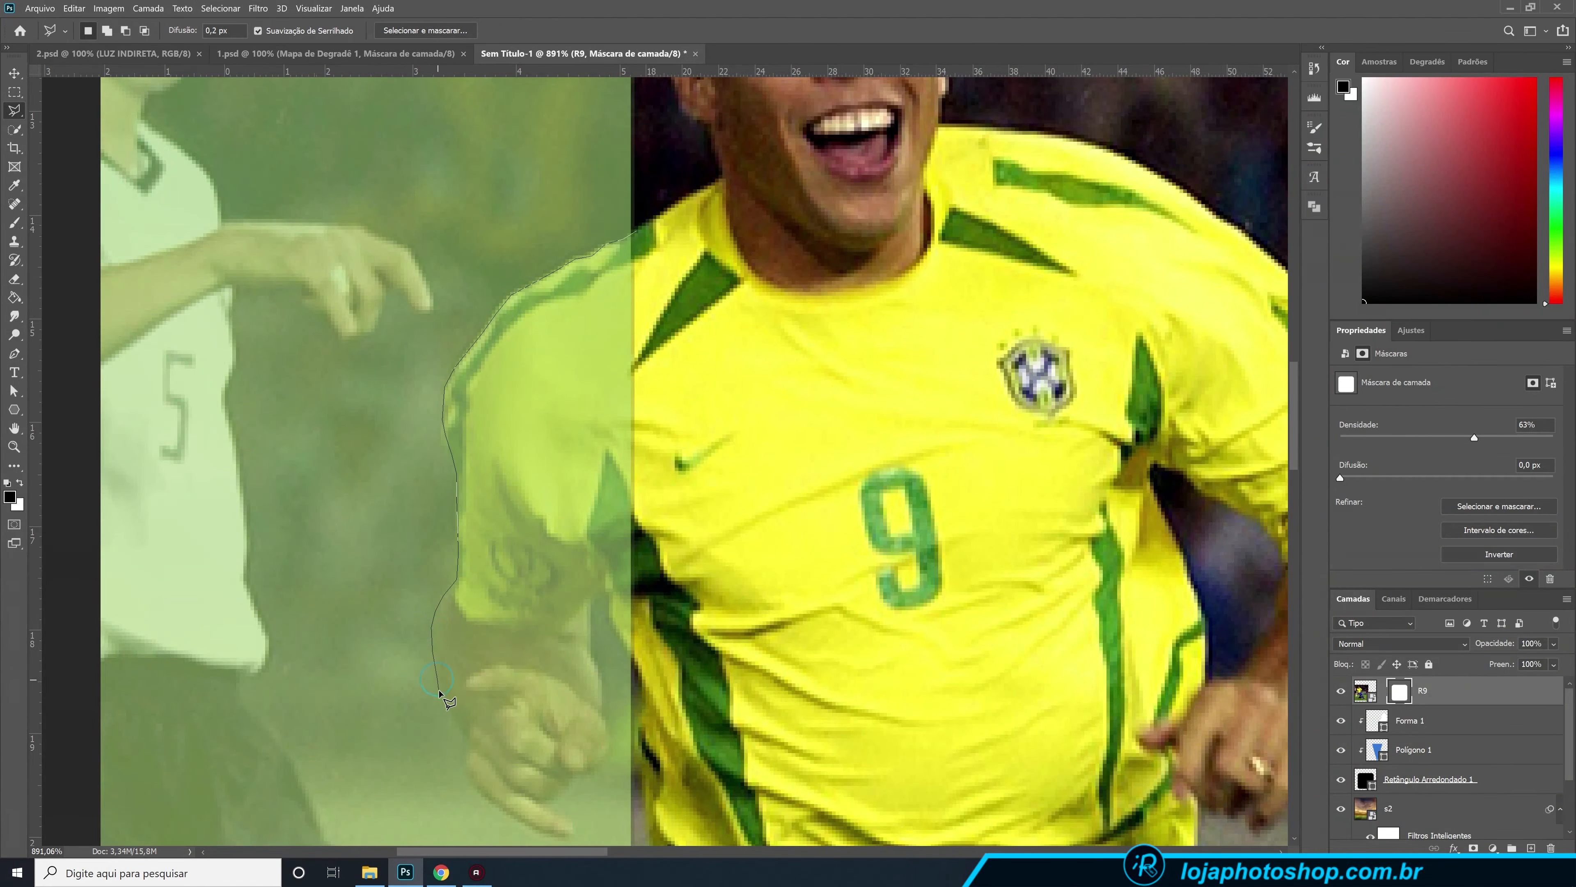